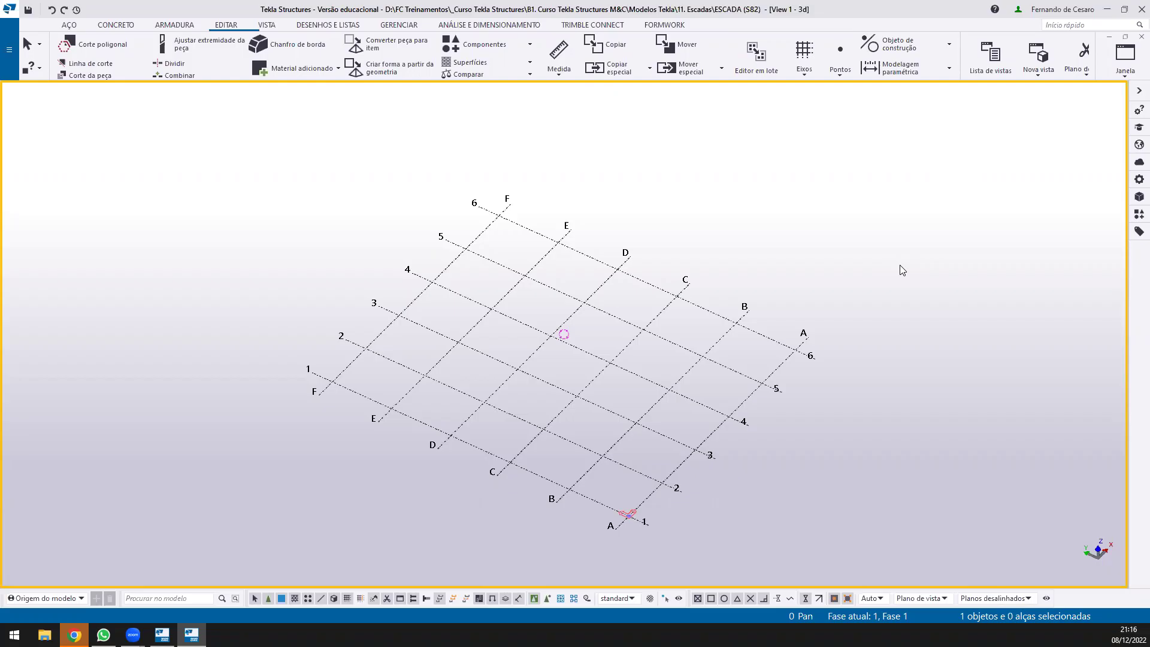
left_click(1139, 214)
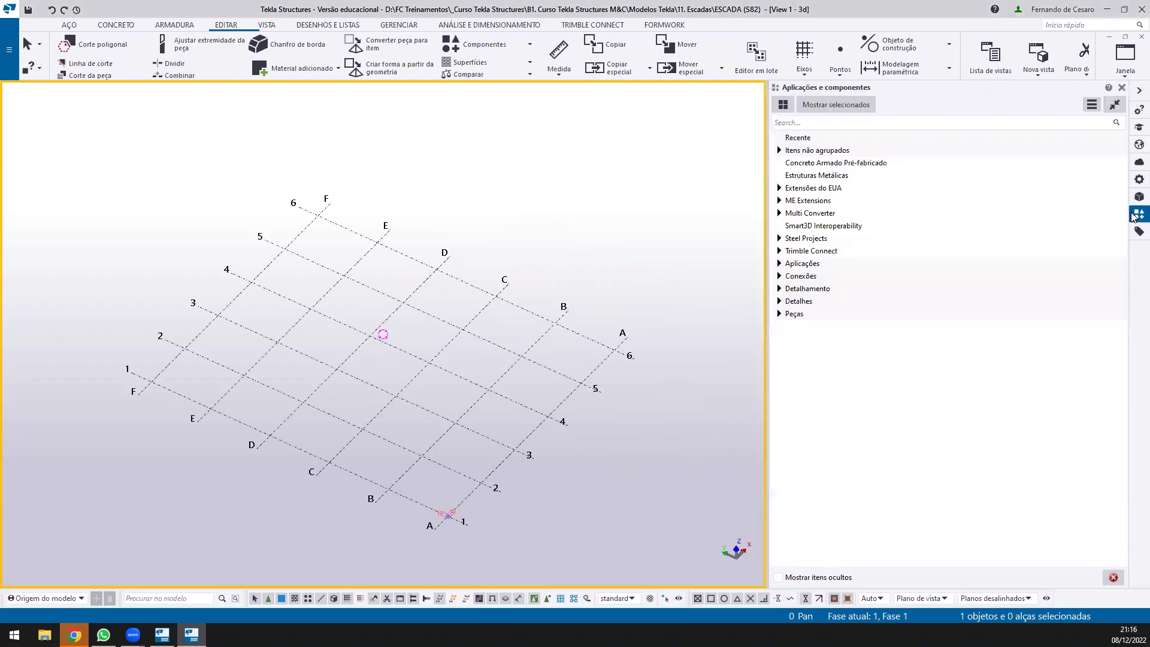
left_click(814, 124)
type("S82")
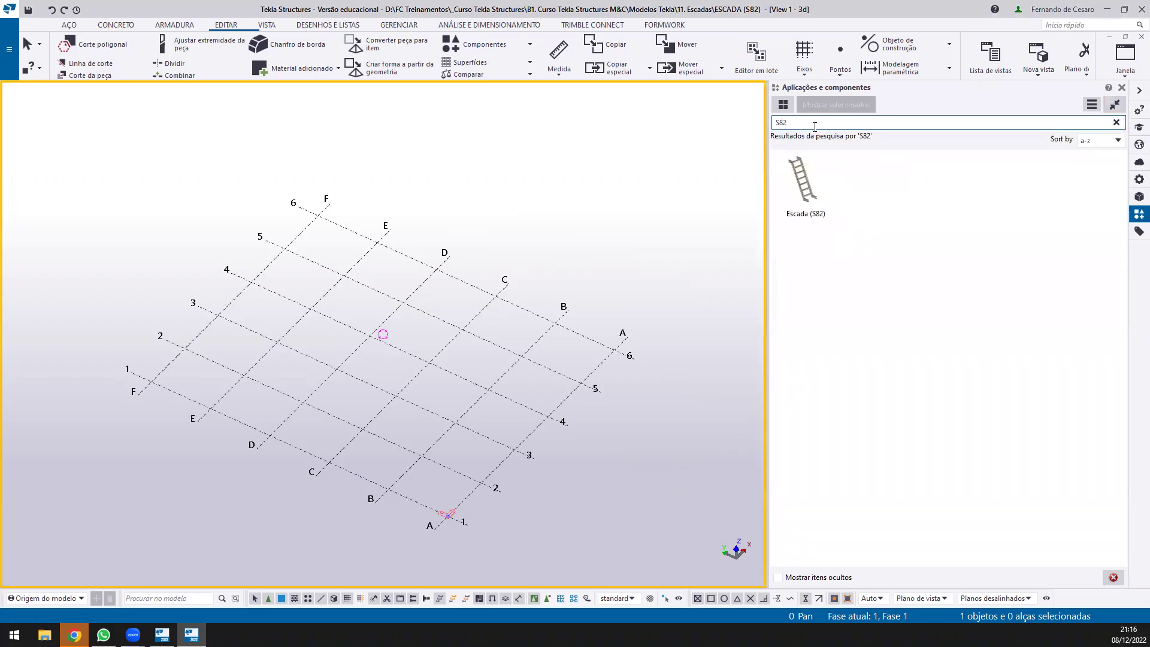
double_click(806, 176)
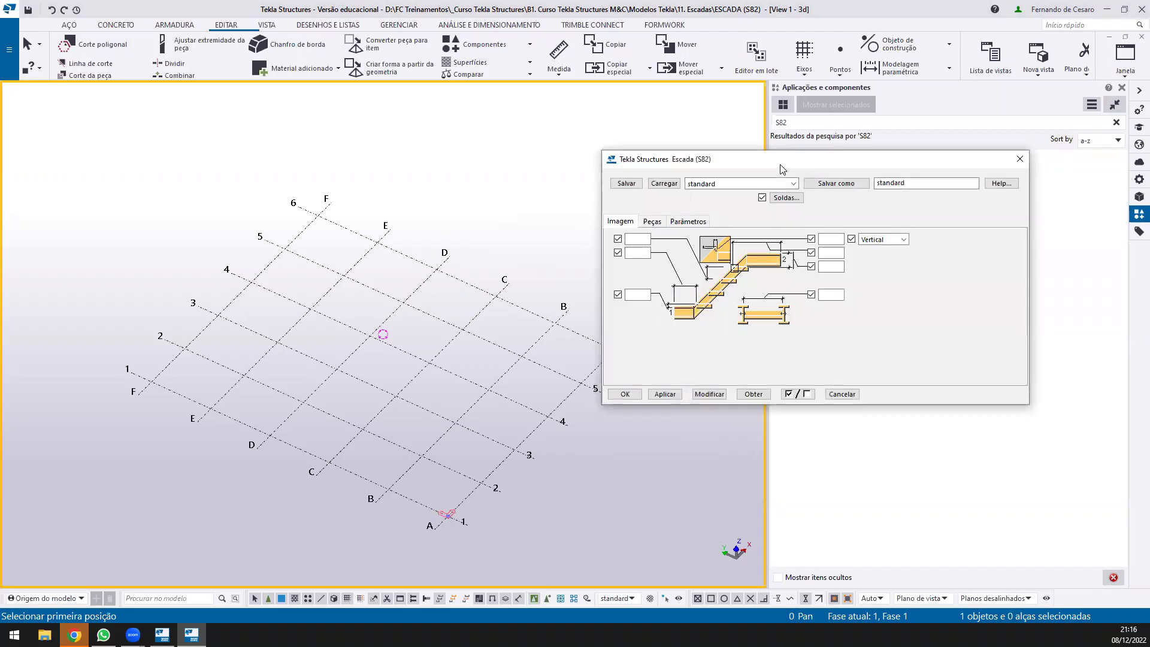
left_click_drag(756, 164, 641, 138)
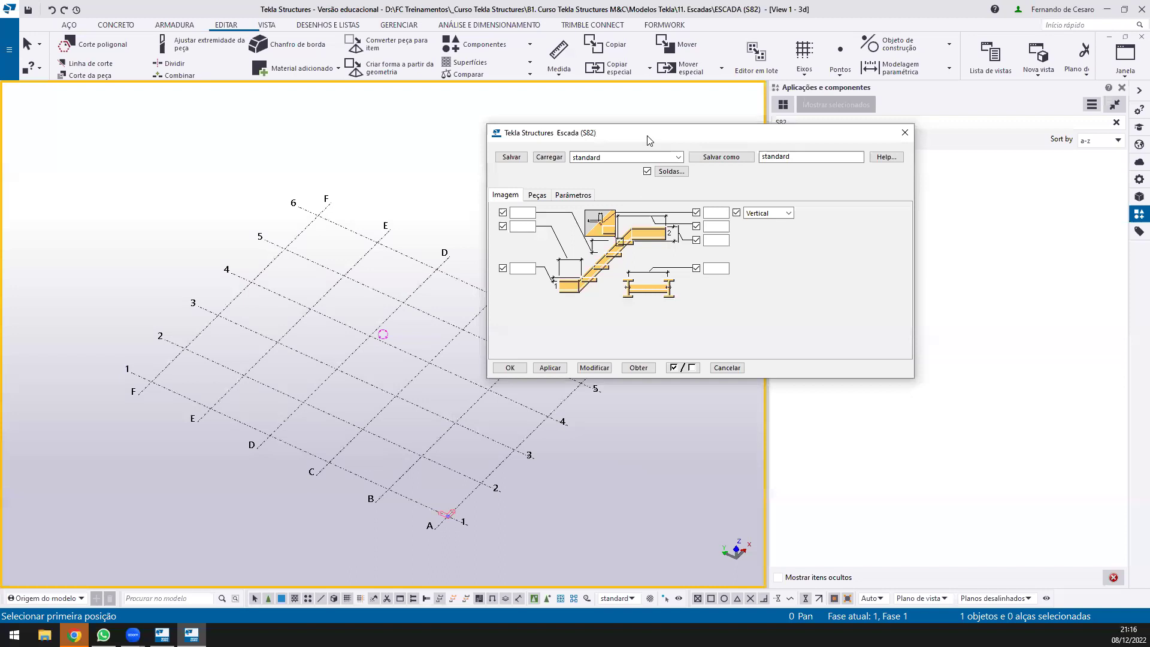
left_click_drag(645, 140, 533, 125)
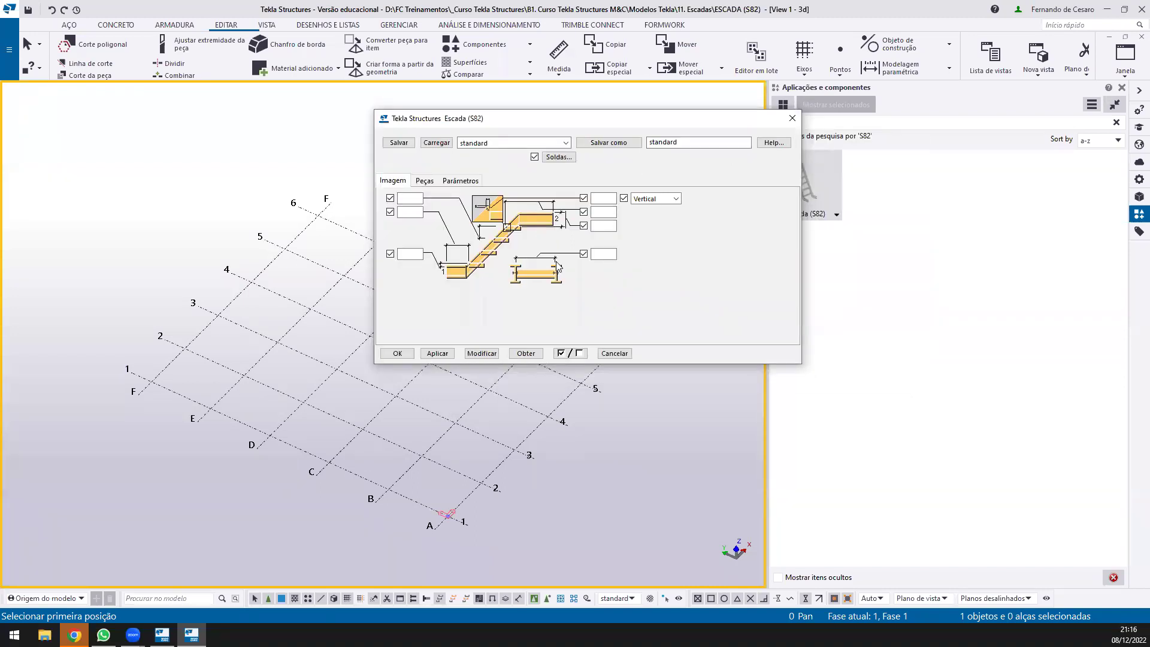
left_click(1116, 122)
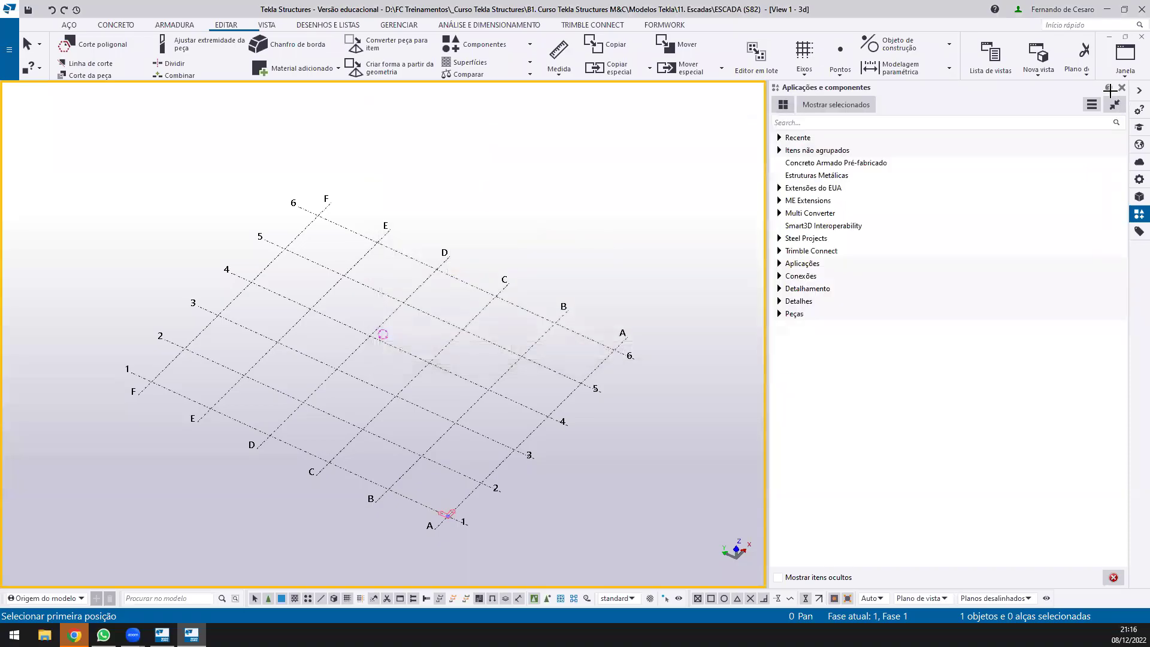
left_click(1120, 87)
right_click(672, 223)
key("Escape")
Set the rectangular grid's X coordinates to 0.00 5000.00 and its Y coordinate to 0.00
middle_click_drag(764, 405, 672, 390)
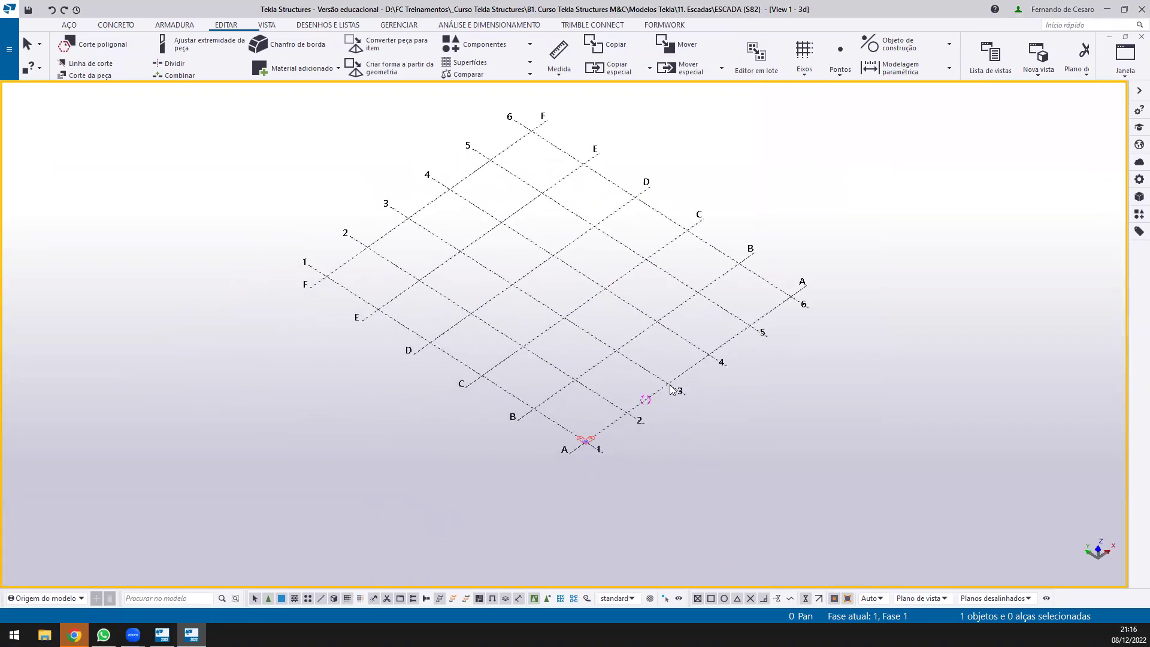
double_click(670, 387)
left_click(884, 156)
key("BackSpace")
key("BackSpace")
key("Return")
left_click_drag(876, 170, 906, 170)
key("BackSpace")
key("Return")
Set the grid's Z coordinates to 0.00 3000 and its Z labels to +0 +3.00, applying the changes
scroll(426, 443, "up", 5)
left_click_drag(875, 182, 993, 182)
type("3000")
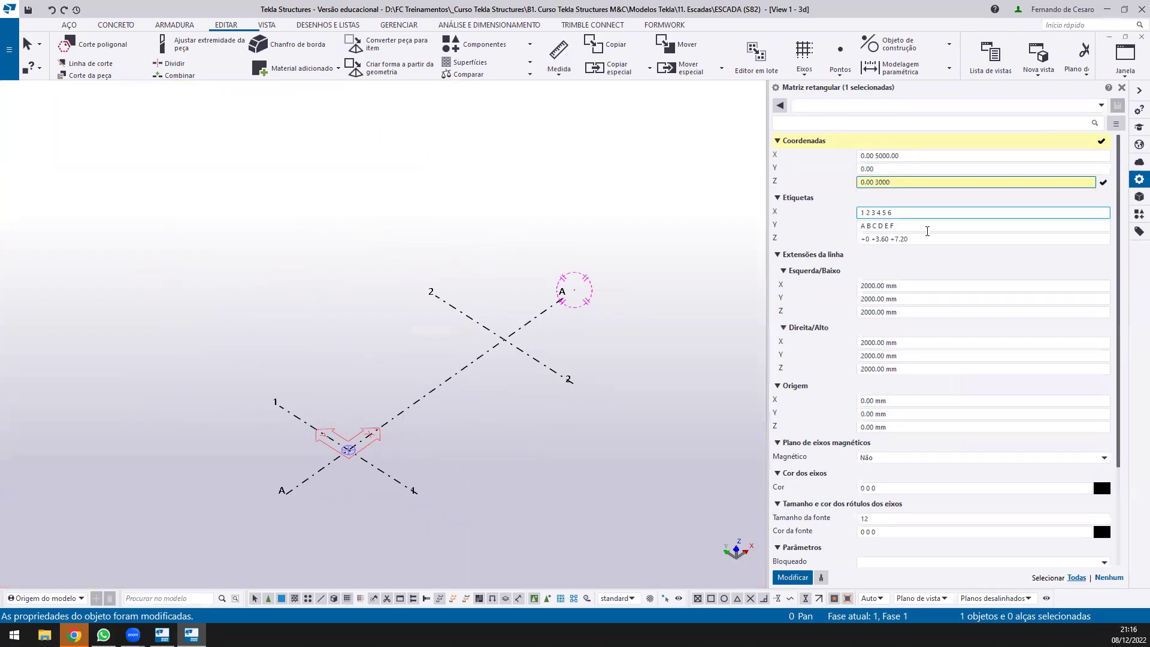
left_click_drag(885, 238, 944, 240)
key("BackSpace")
key("BackSpace")
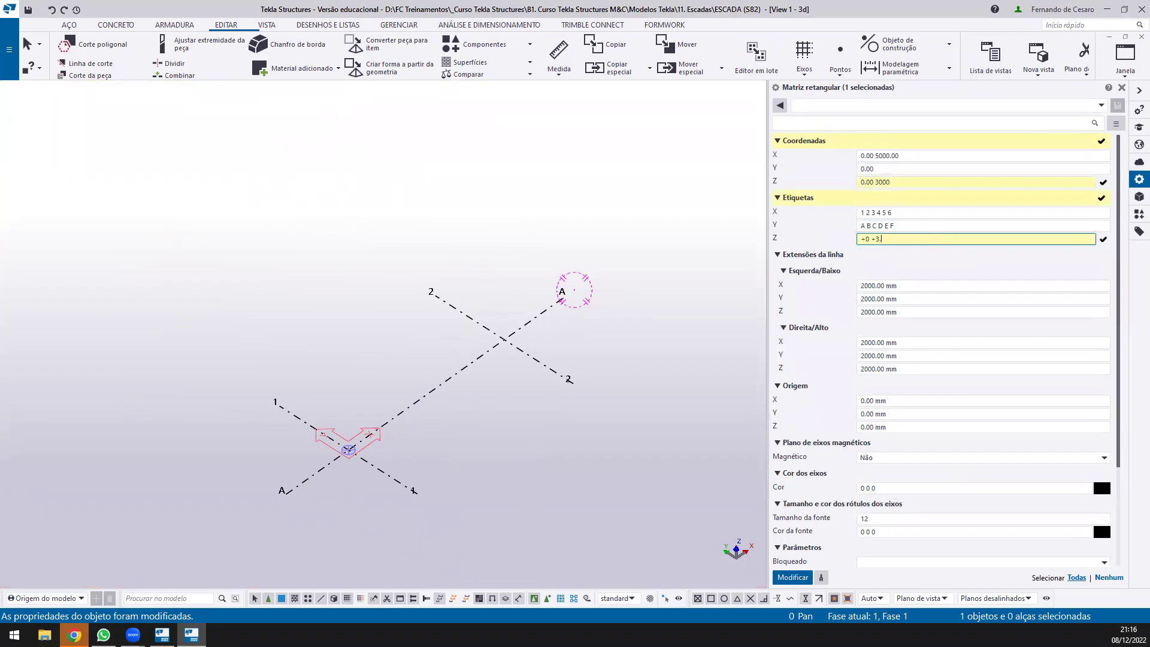
key("Return")
Create a two-point view along grid line A, from its intersection with line 1 to line 2
left_click(533, 207)
middle_click_drag(536, 215, 334, 380, "ctrl")
left_click(333, 379)
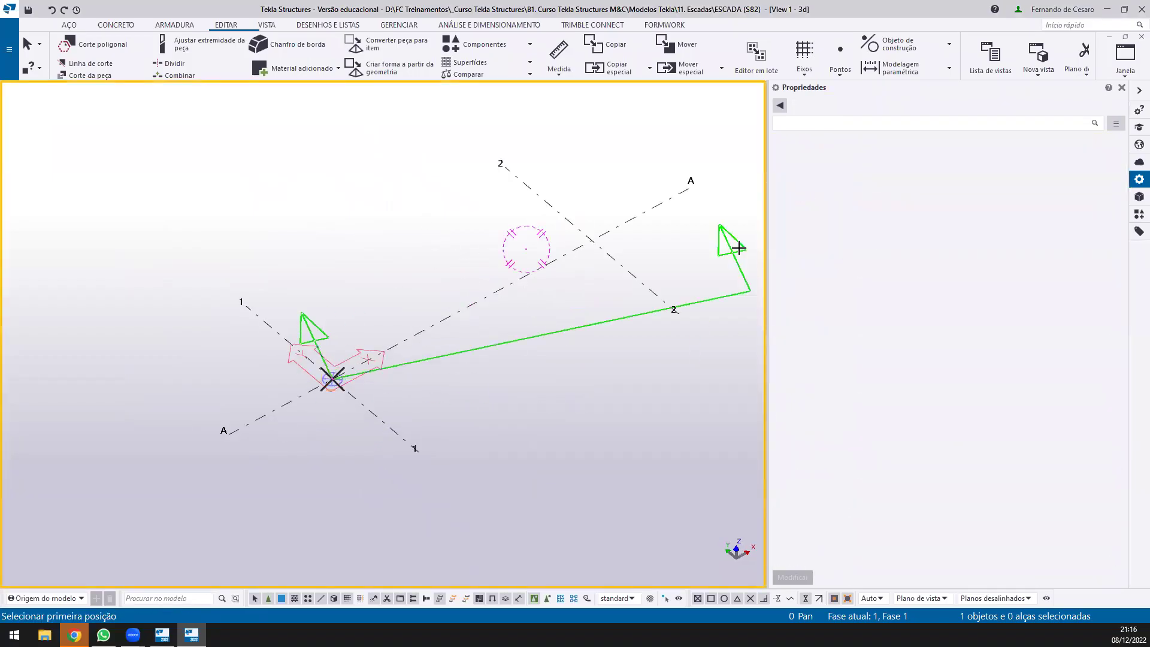
left_click(590, 243)
left_click(599, 248)
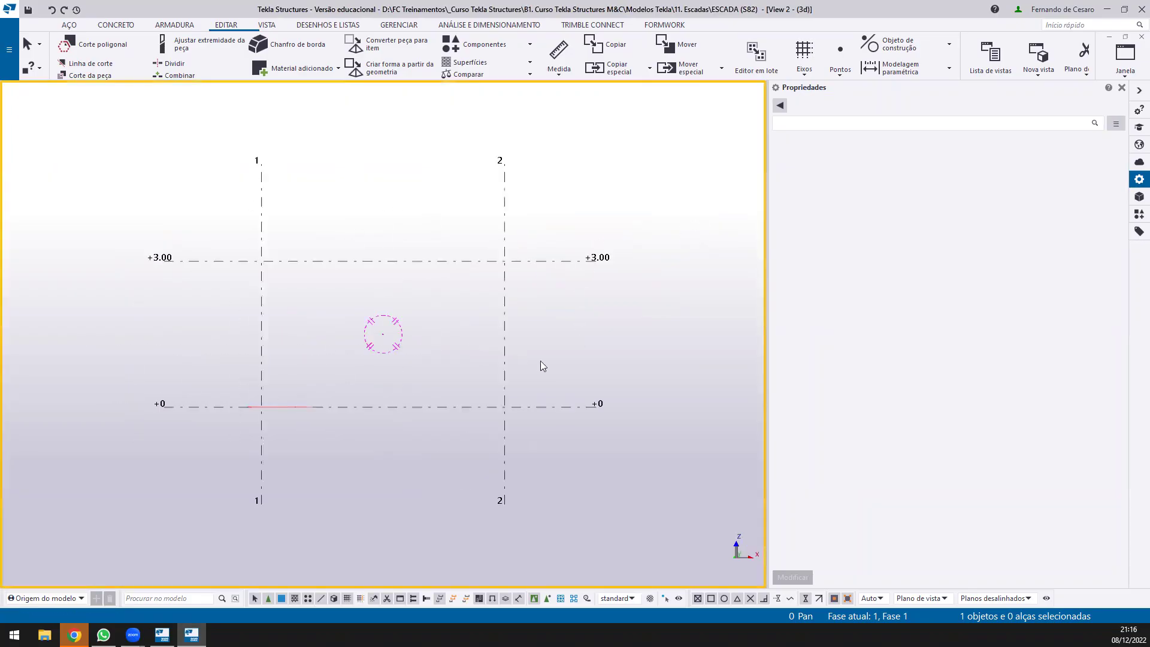
Rename the new elevation view as EIXO ESCADA
double_click(618, 327)
left_click(599, 263)
double_click(599, 263)
type("El")
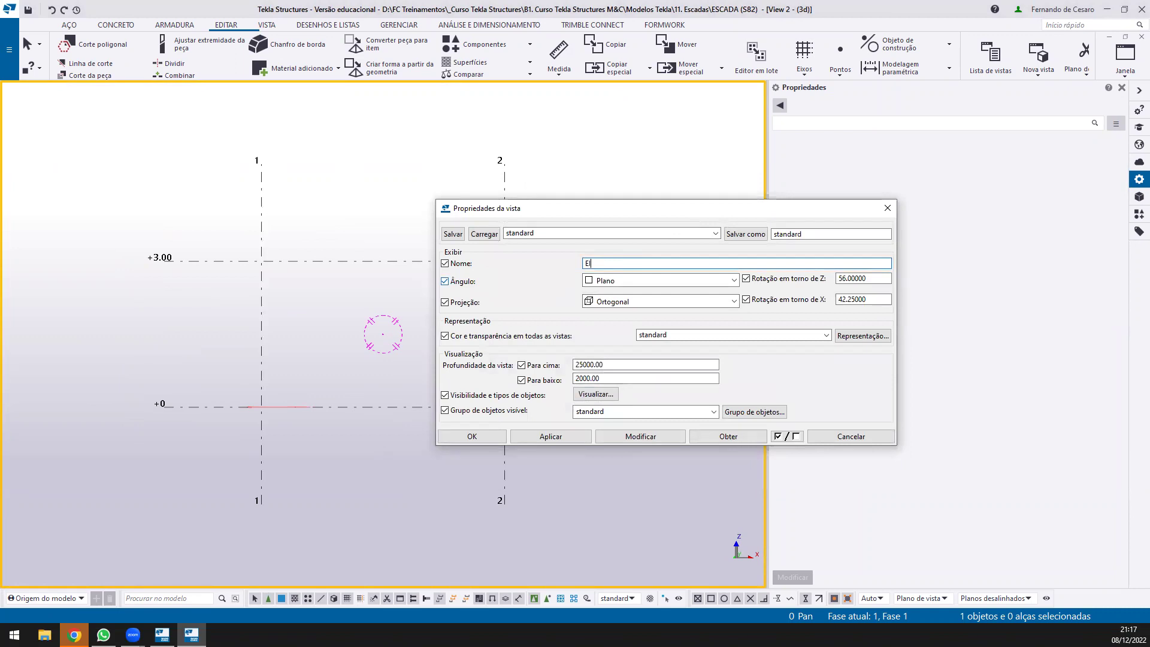
left_click(639, 436)
left_click(483, 437)
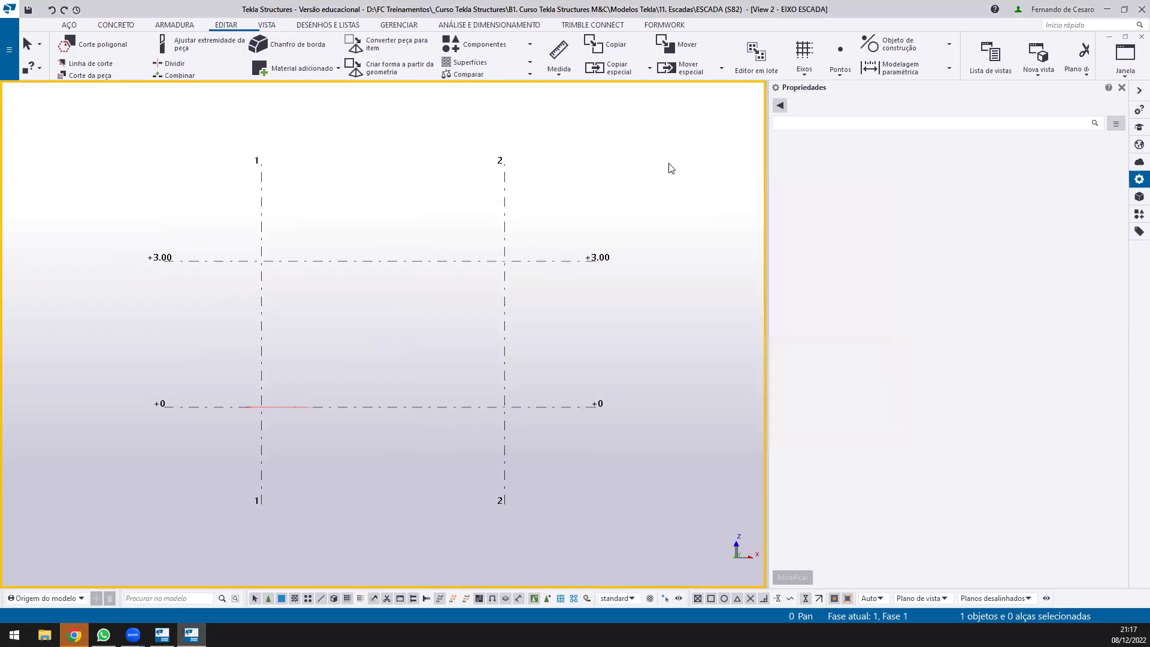
Close the properties pane and arrange the EIXO ESCADA and 3d views side by side vertically
left_click(1122, 88)
left_click(1131, 58)
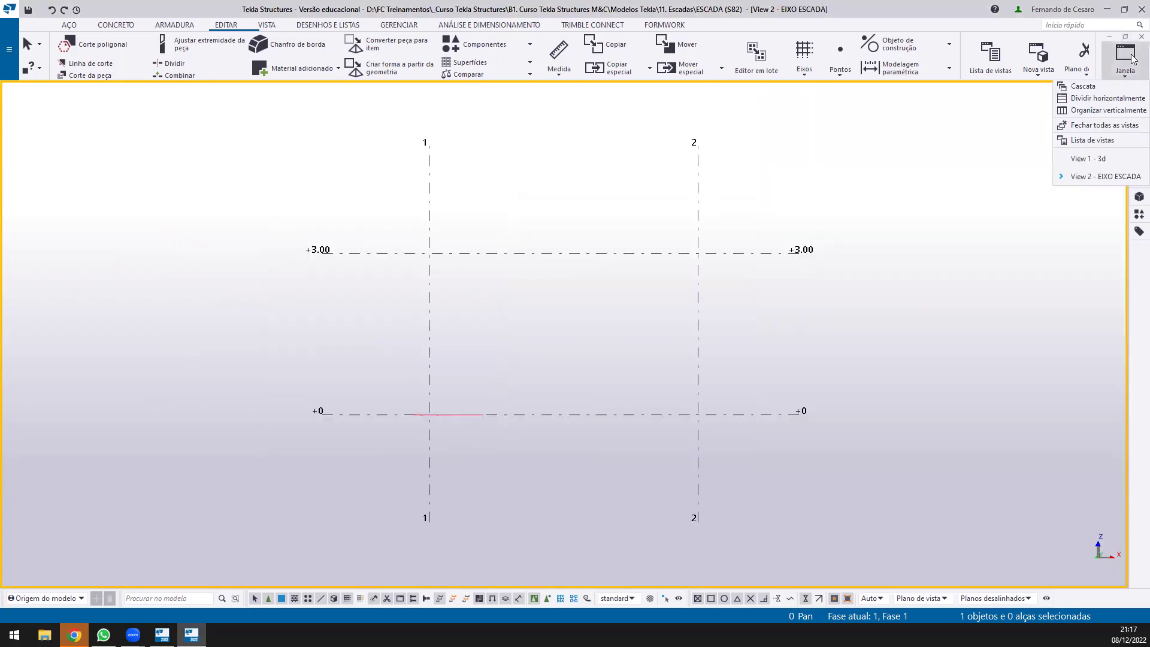
left_click(1112, 116)
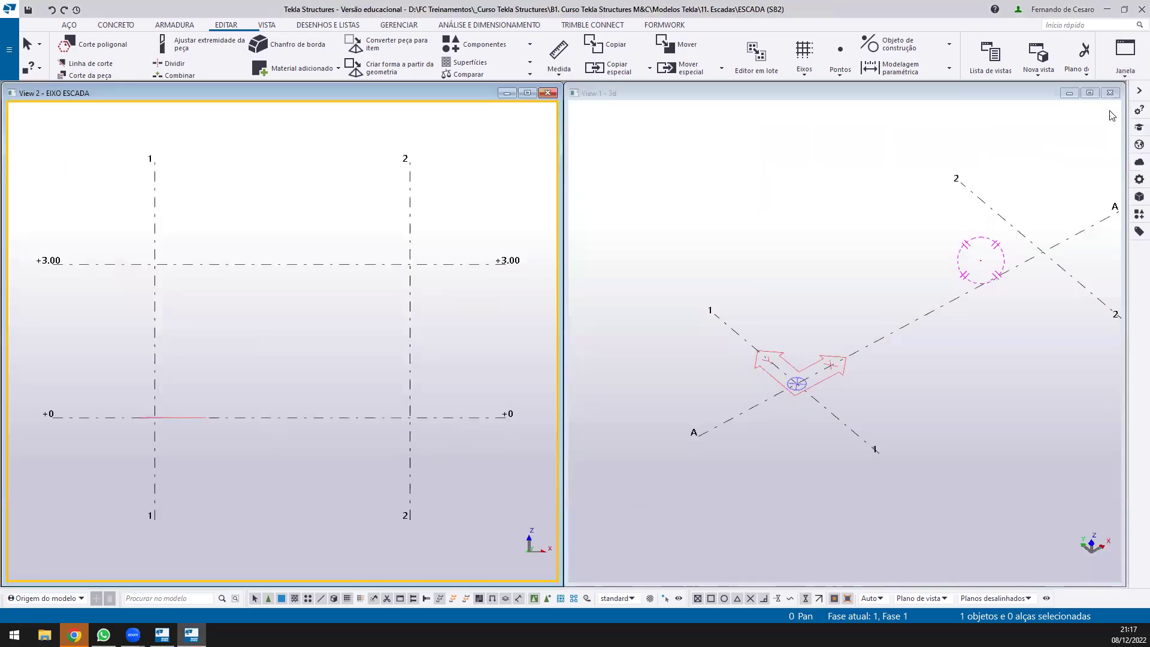
left_click(940, 192)
scroll(852, 313, "down", 3)
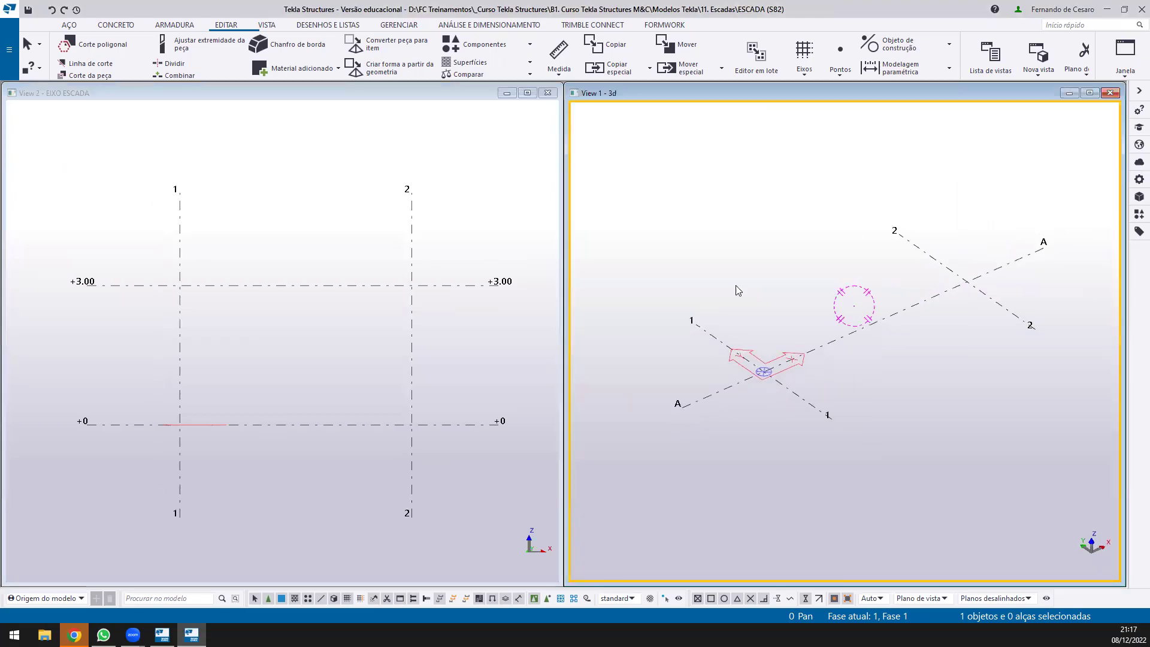
left_click(329, 246)
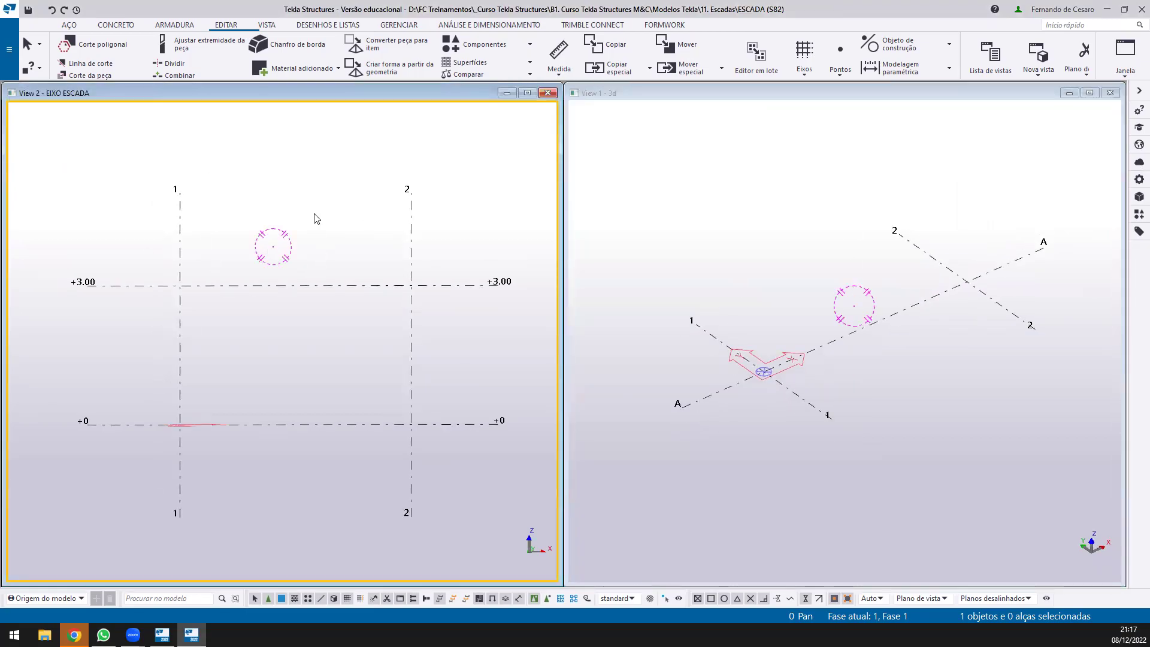
scroll(315, 217, "up", 1)
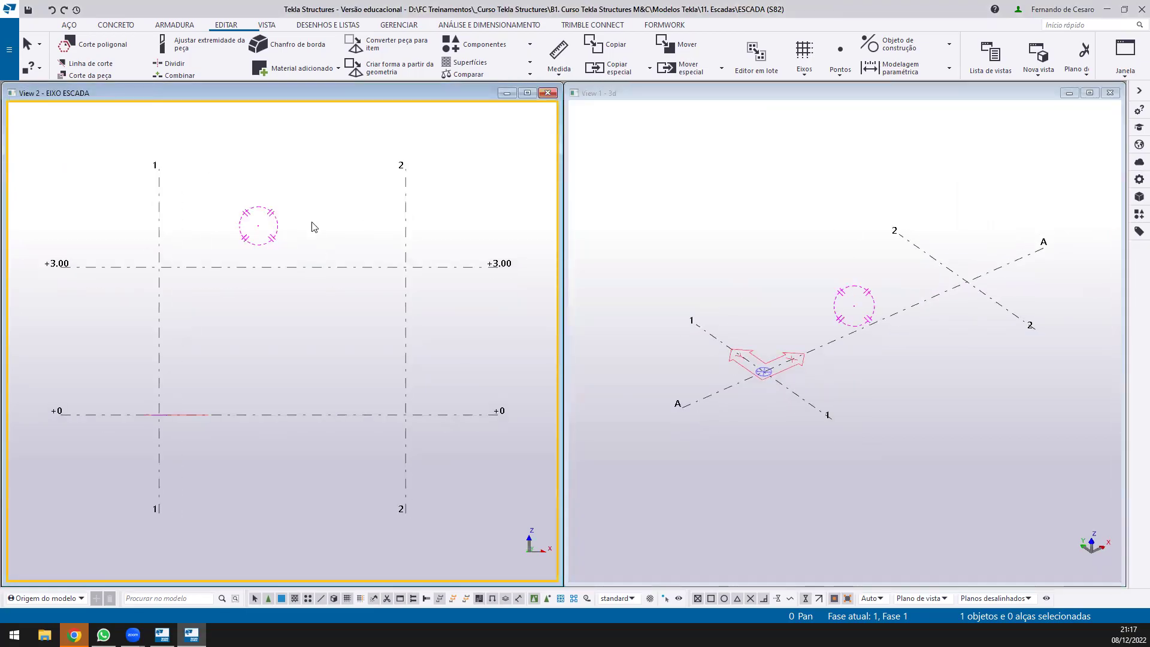
Search the component catalog for S82 and open the Escada (S82) stair component's settings
left_click(1139, 214)
left_click(812, 121)
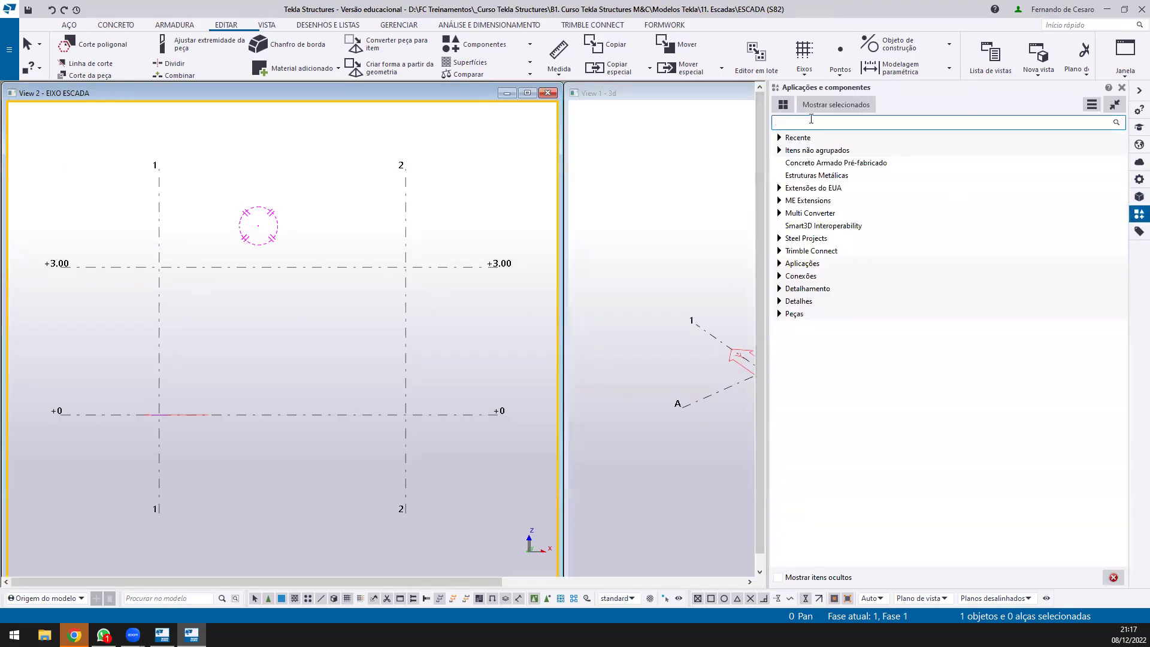
type("S82")
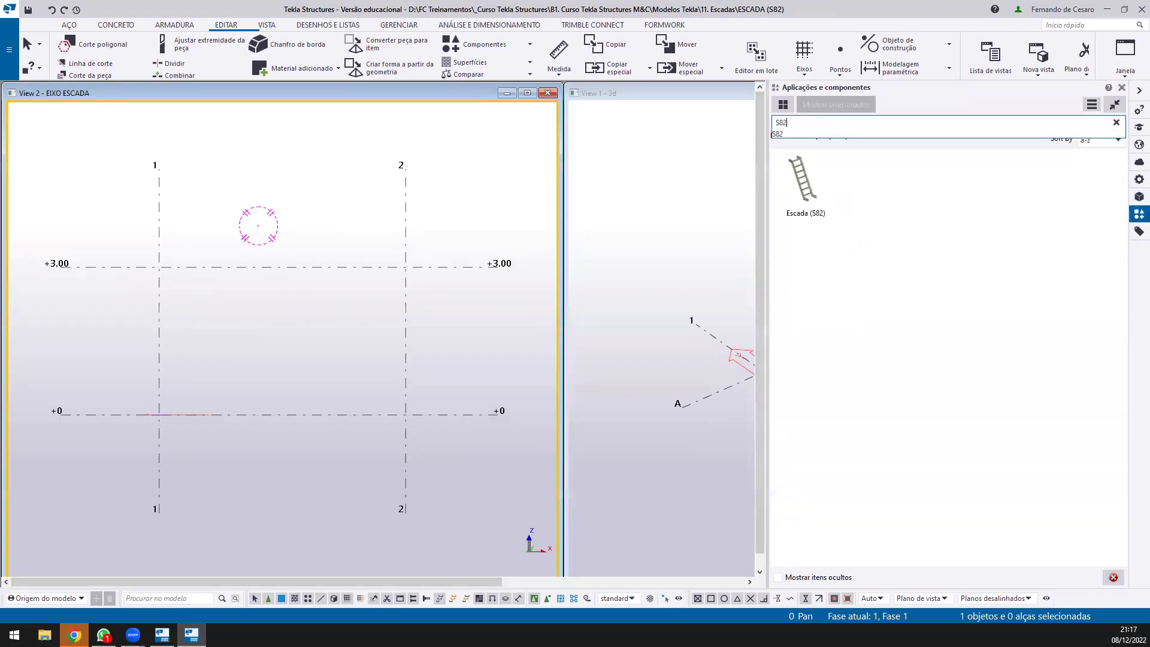
double_click(808, 179)
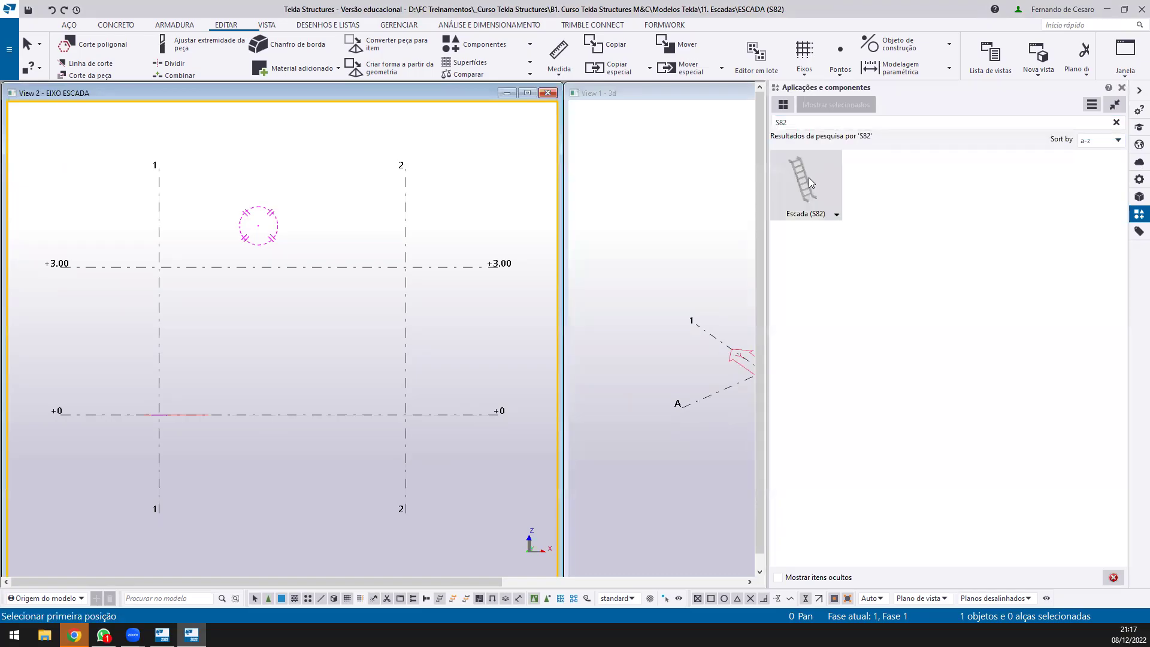
left_click(1122, 88)
left_click_drag(570, 123, 850, 123)
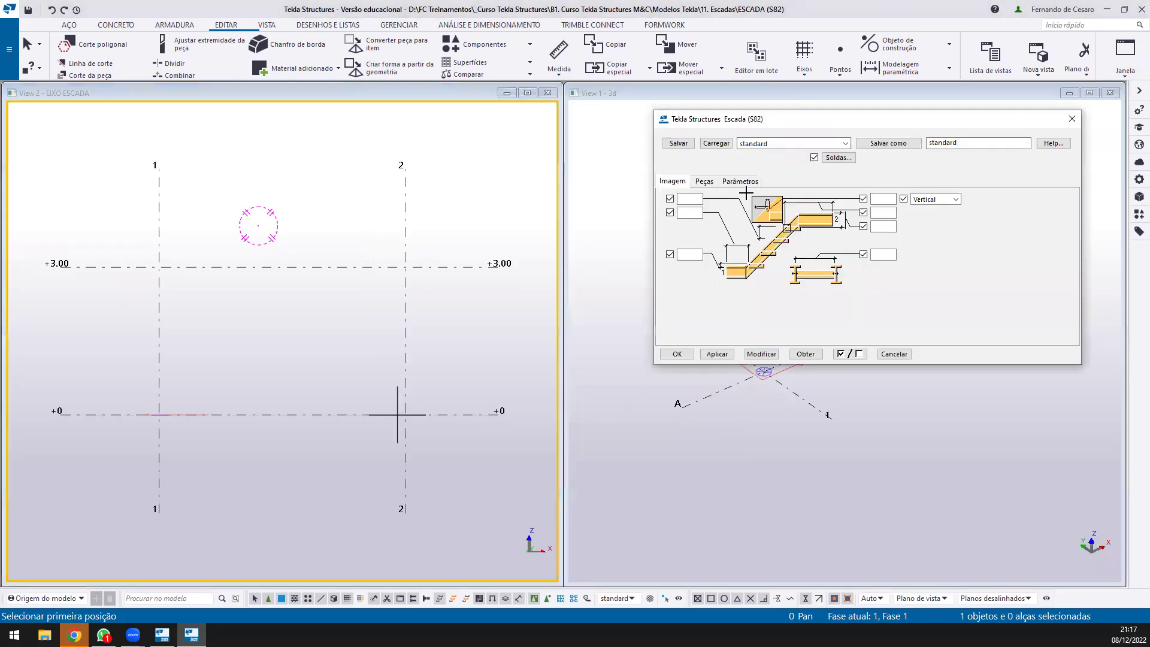
Place the stair component from the midpoint of line 2 between +0 and +3.00 to the midpoint of level +0 between lines 1 and 2
middle_click_drag(493, 315, 388, 290)
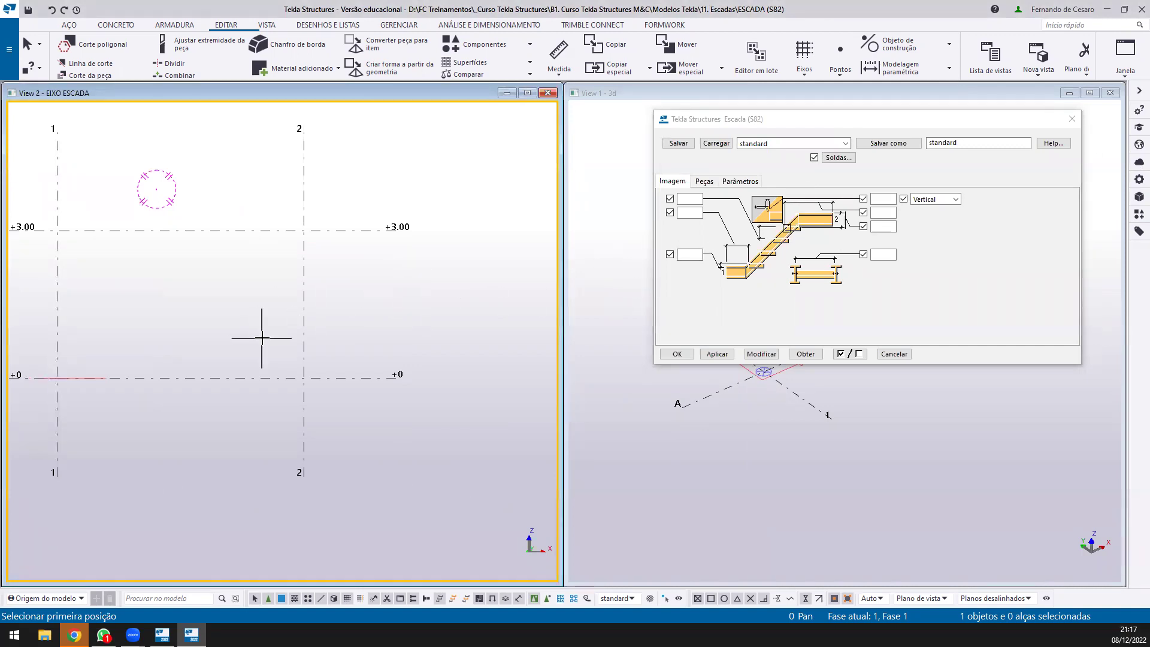
middle_click_drag(264, 334, 357, 348)
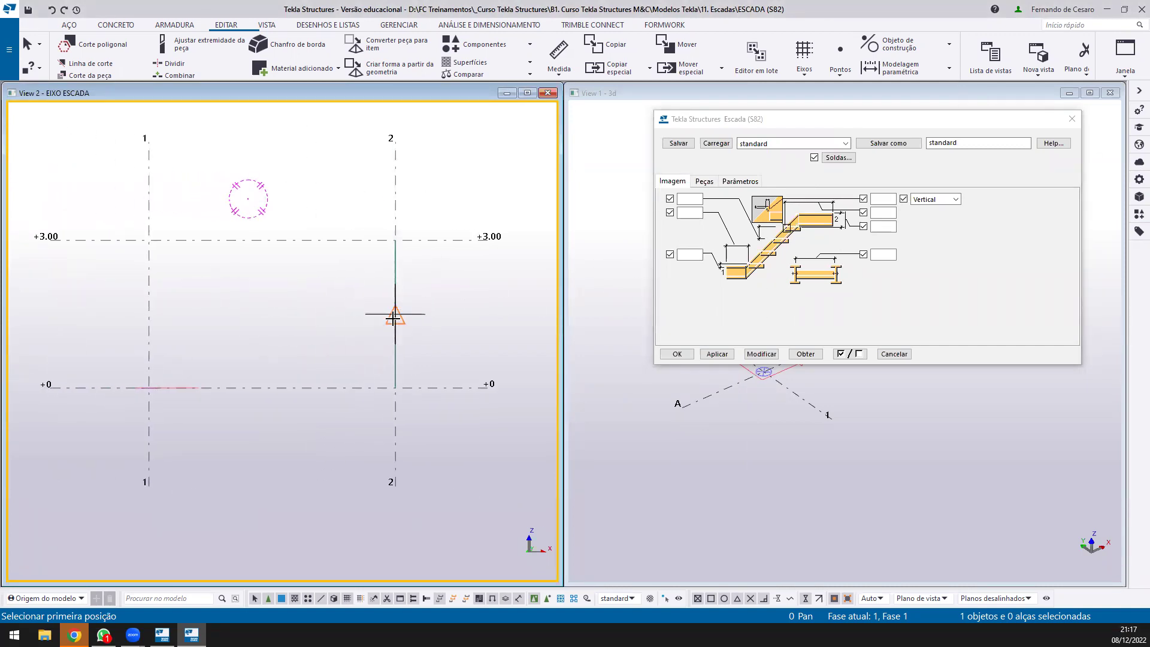
key("ctrl")
left_click(394, 314)
key("ctrl")
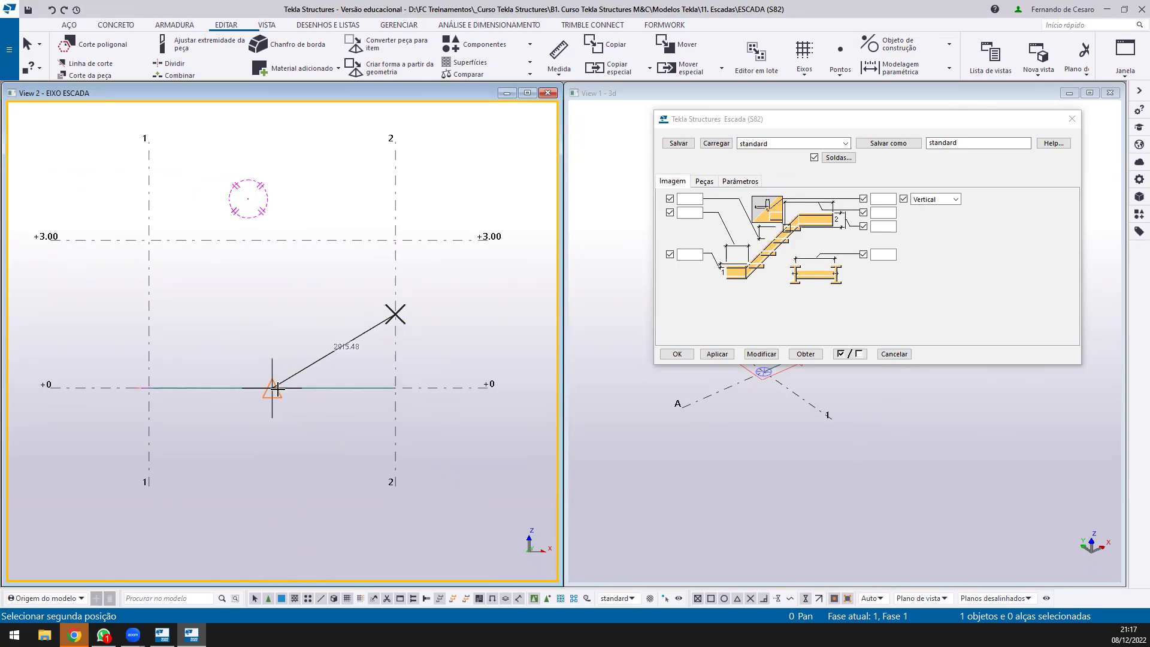
left_click(273, 388)
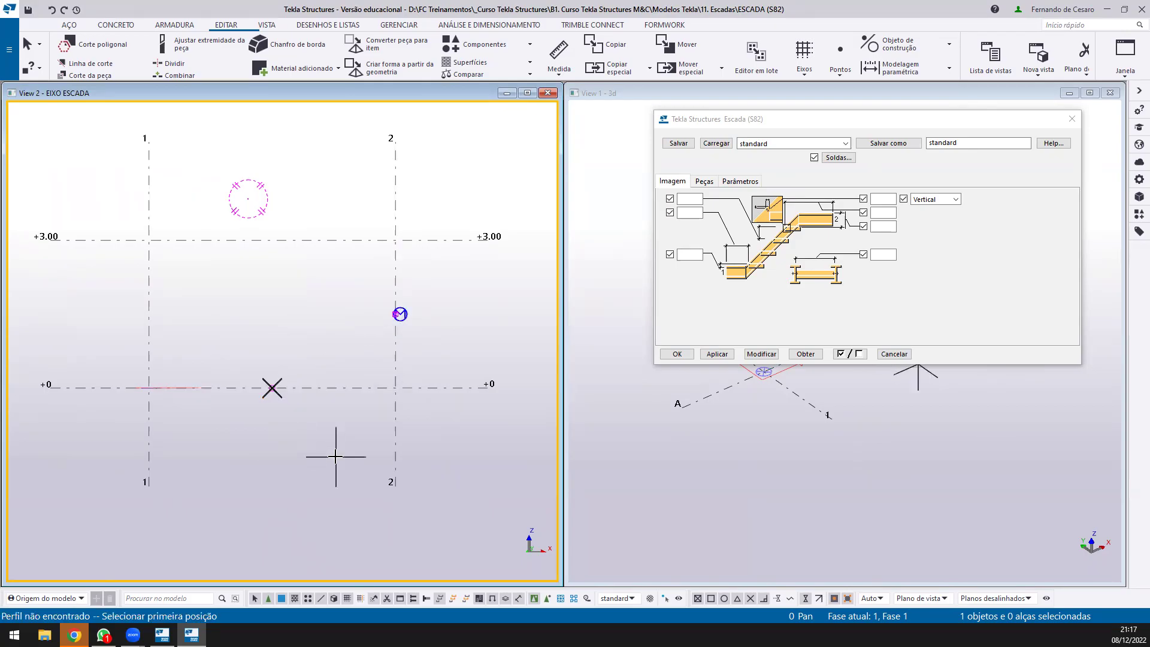
middle_click_drag(300, 327, 341, 398, "ctrl")
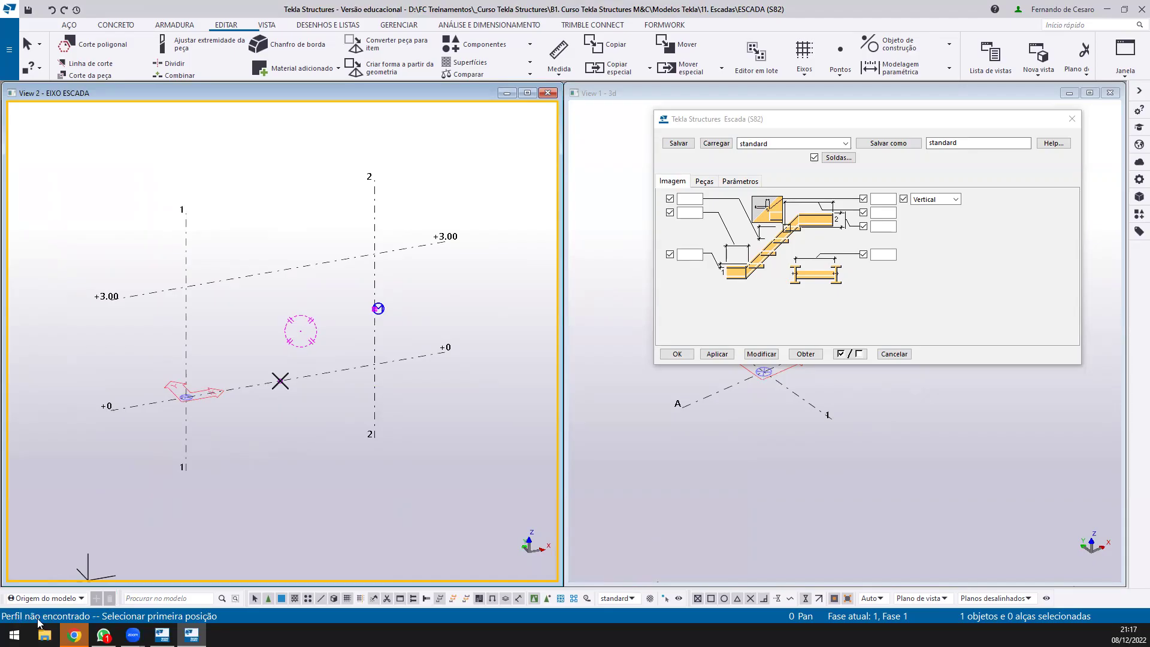
scroll(359, 330, "up", 5)
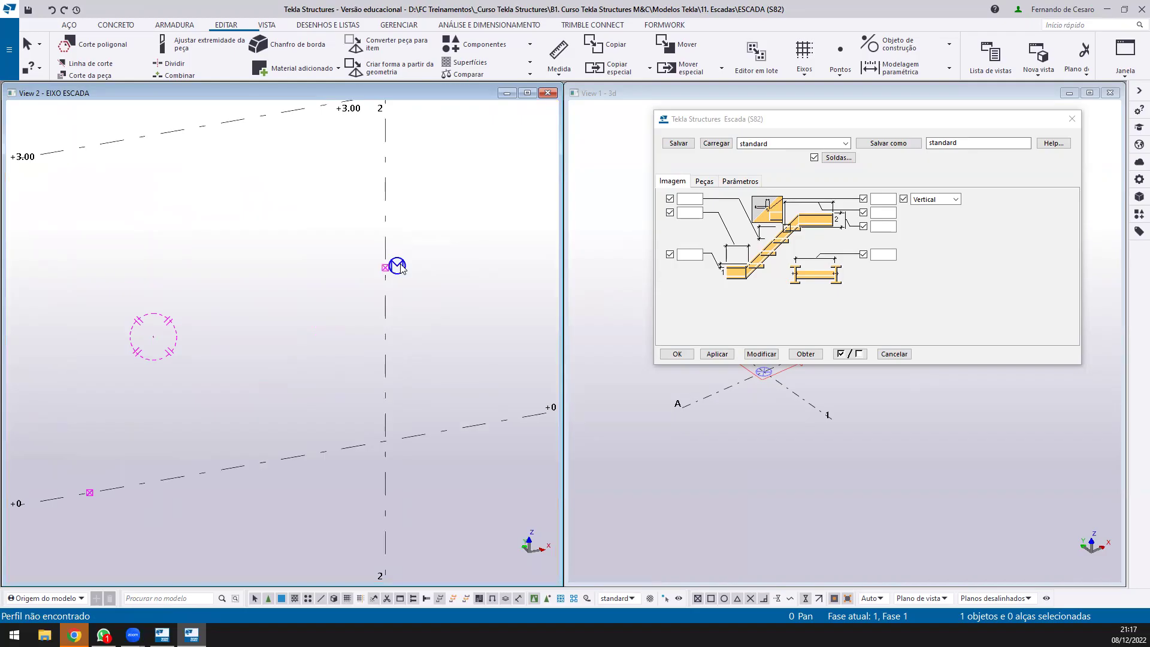
Set the placed stair's stringer profile (Perfil do Banzo) to U203X17.1 from the profile catalog and modify the stair
double_click(401, 264)
scroll(385, 275, "down", 3)
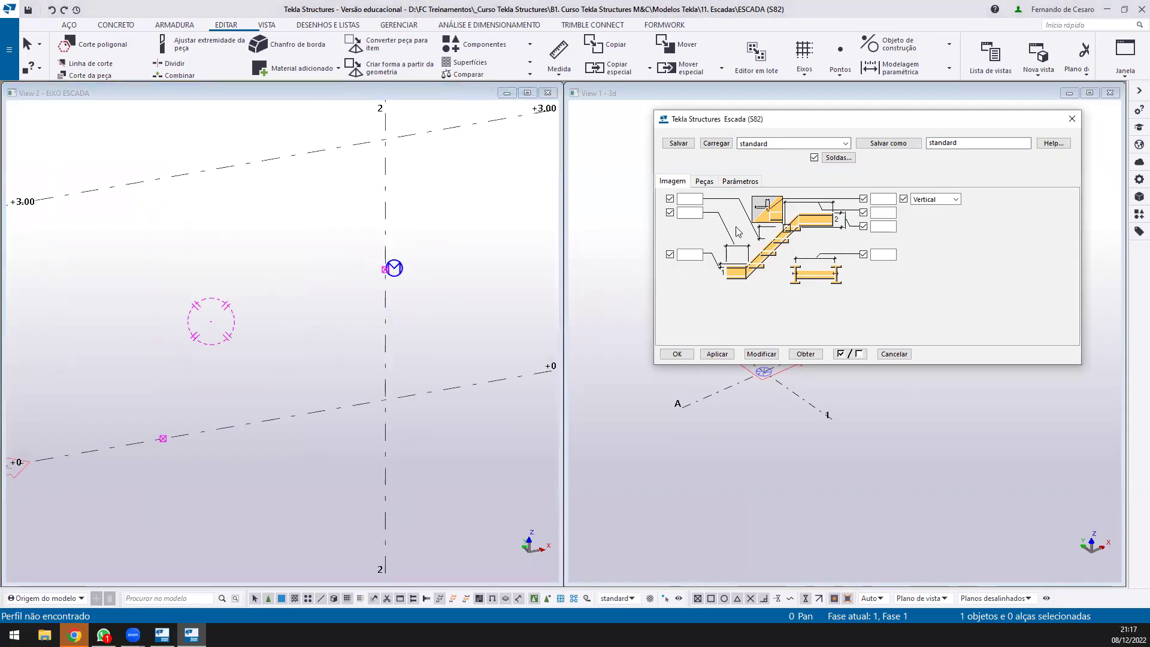
left_click(696, 182)
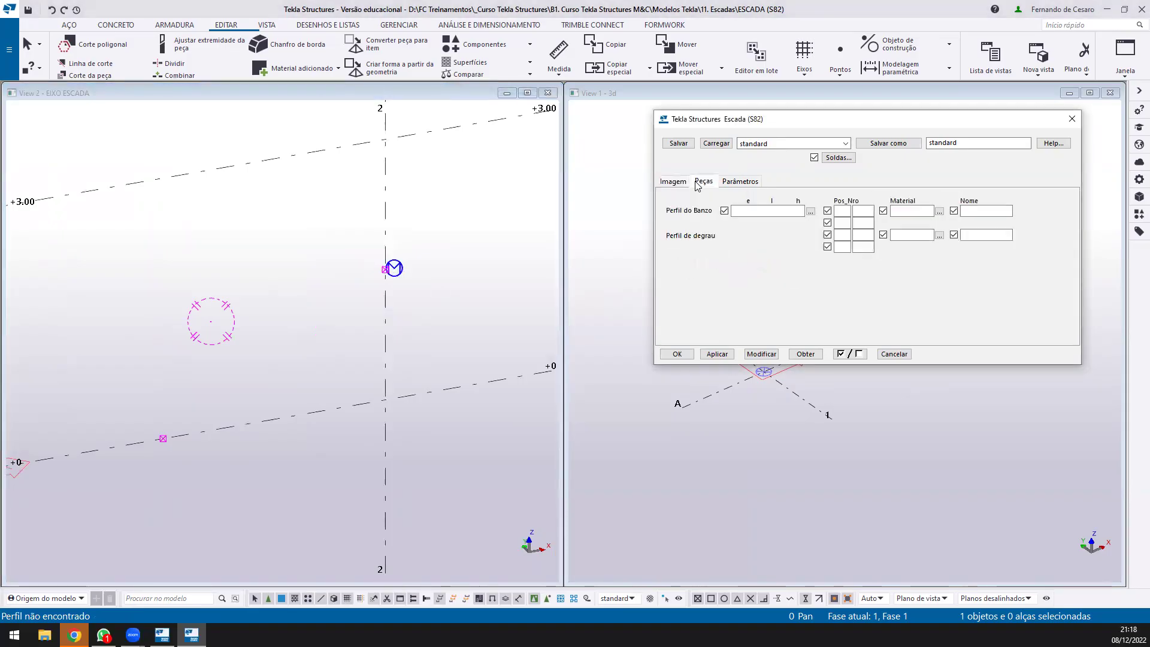
left_click(745, 213)
left_click(811, 212)
type("U203*")
key("Return")
left_click(91, 112)
left_click(102, 123)
left_click(149, 133)
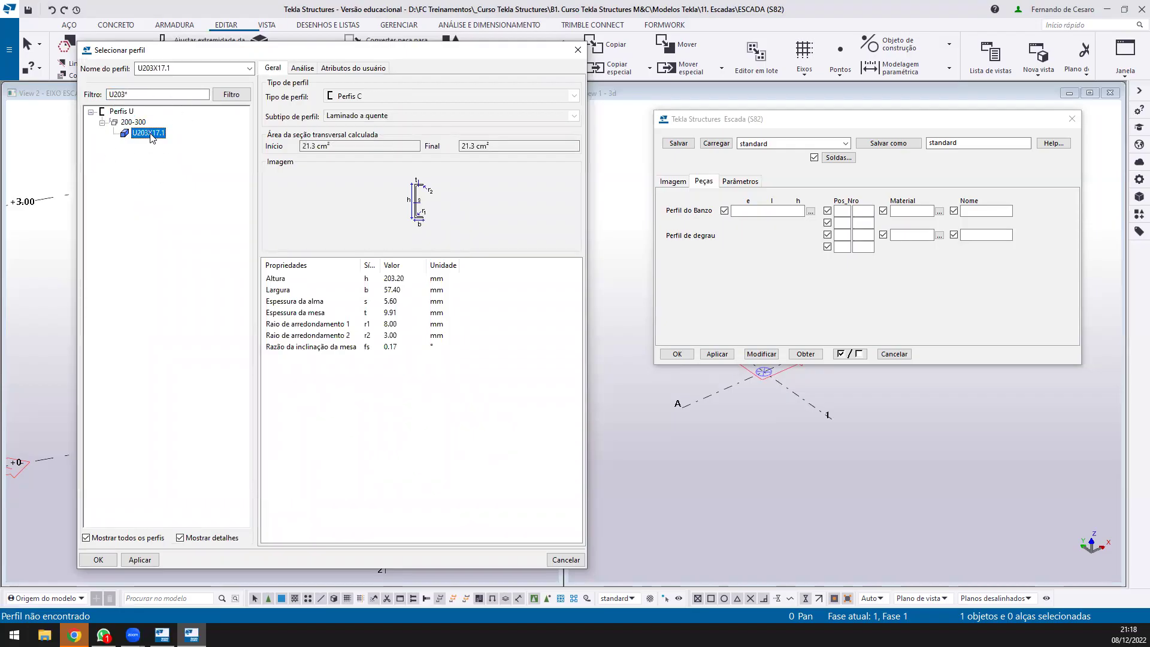
double_click(150, 134)
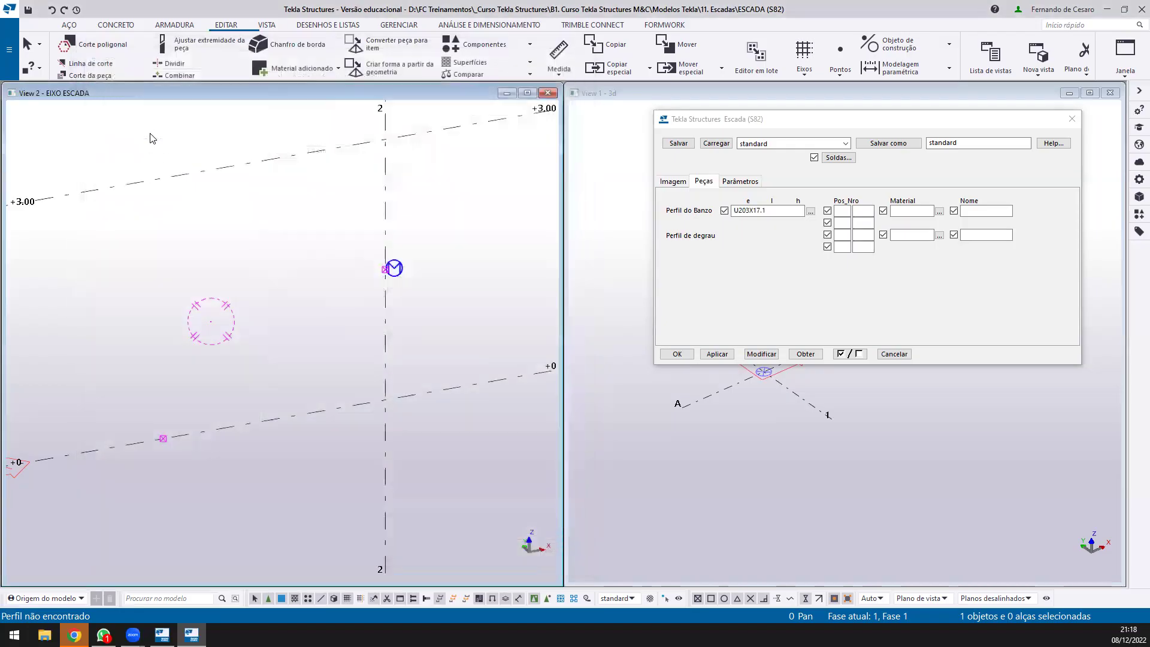
left_click(761, 354)
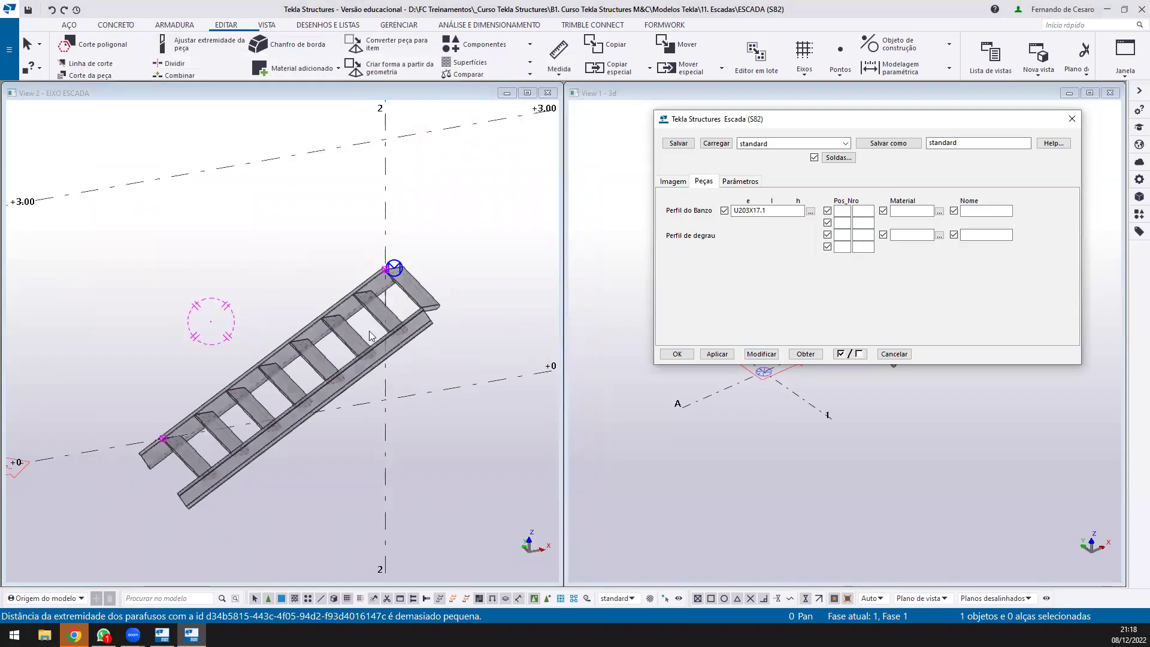
scroll(369, 330, "up", 6)
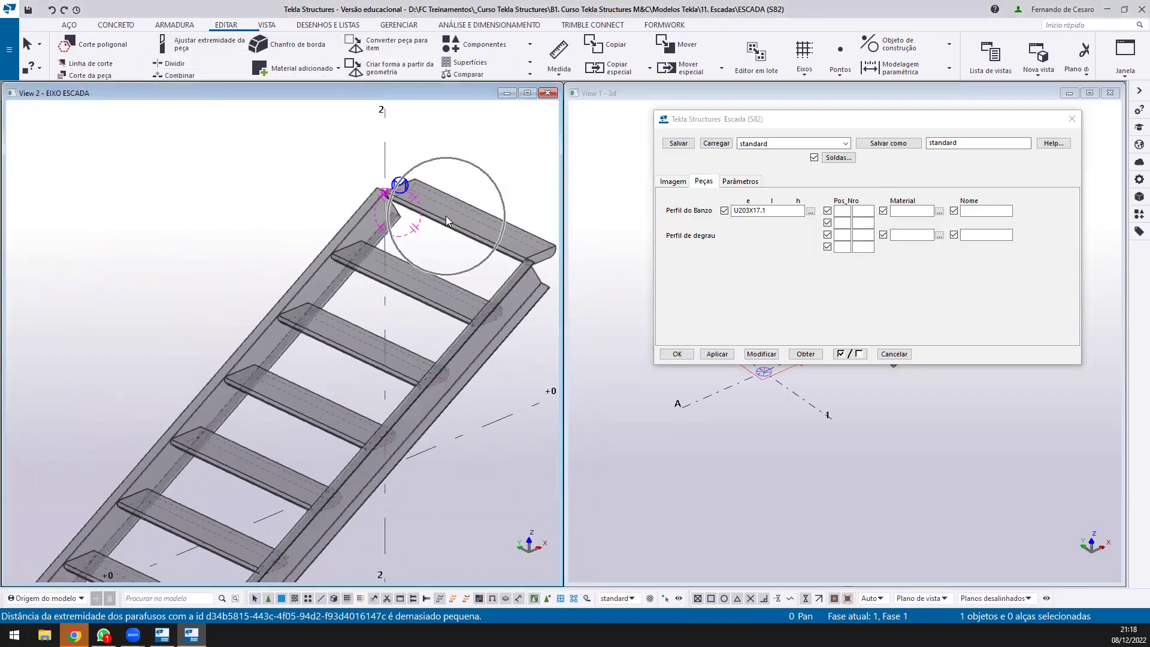
scroll(446, 221, "down", 3)
scroll(446, 221, "down", 2)
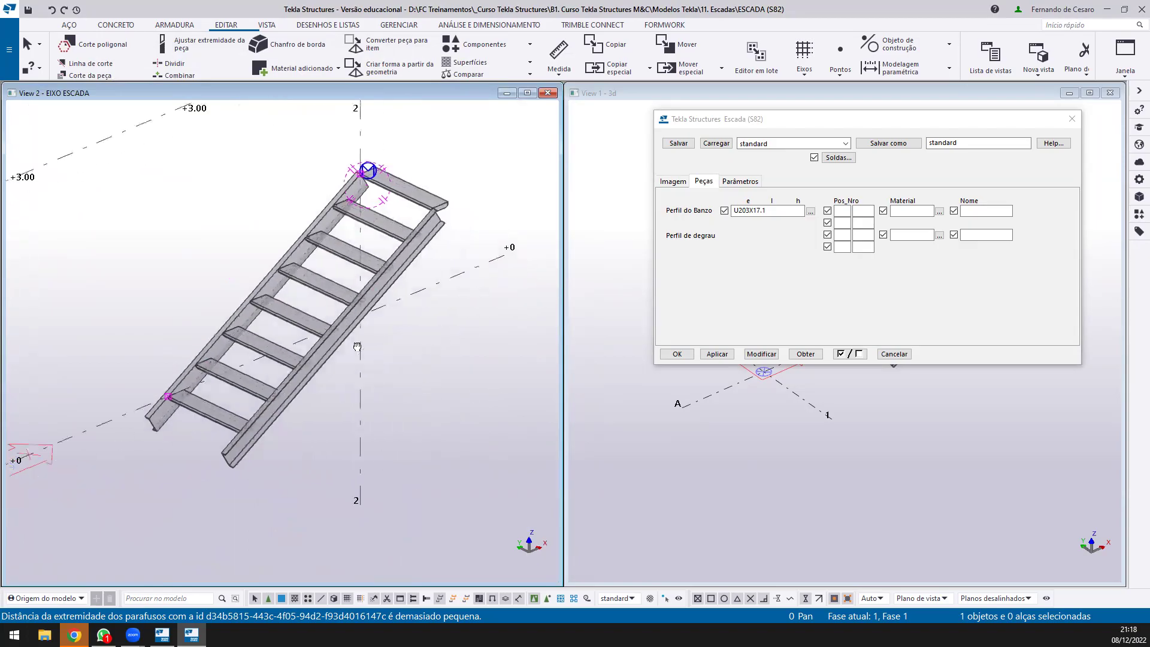
Set the vertical spacing between the stair's steps to 190 and modify the stair
left_click(674, 181)
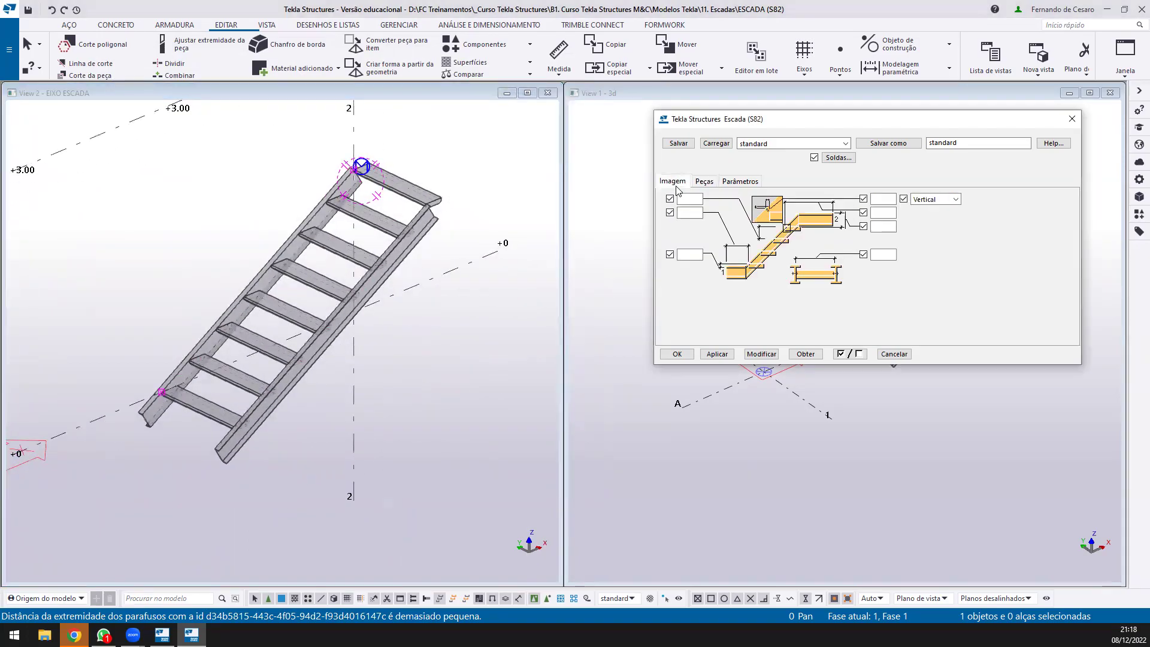
middle_click_drag(382, 309, 372, 309)
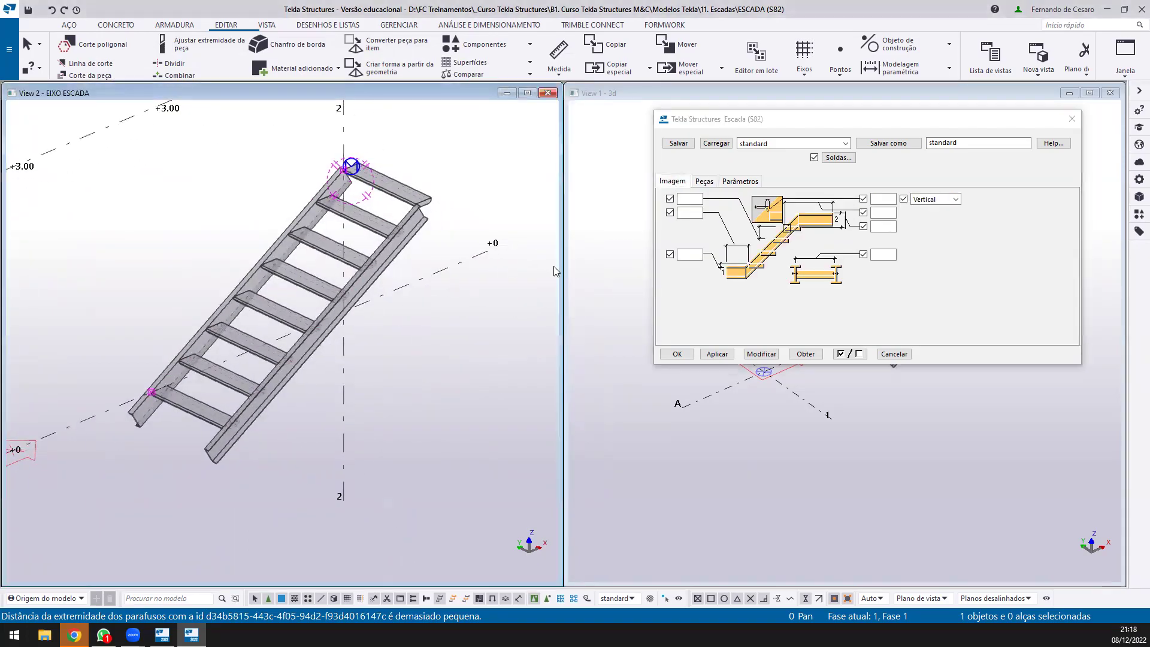
left_click(688, 198)
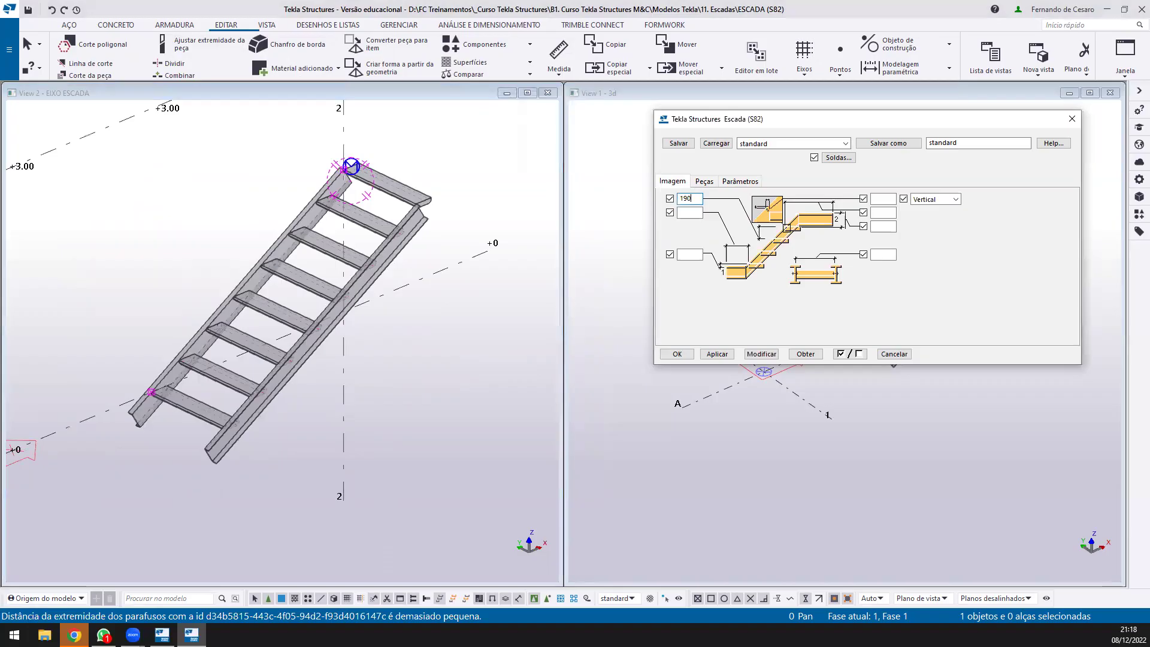
left_click(760, 354)
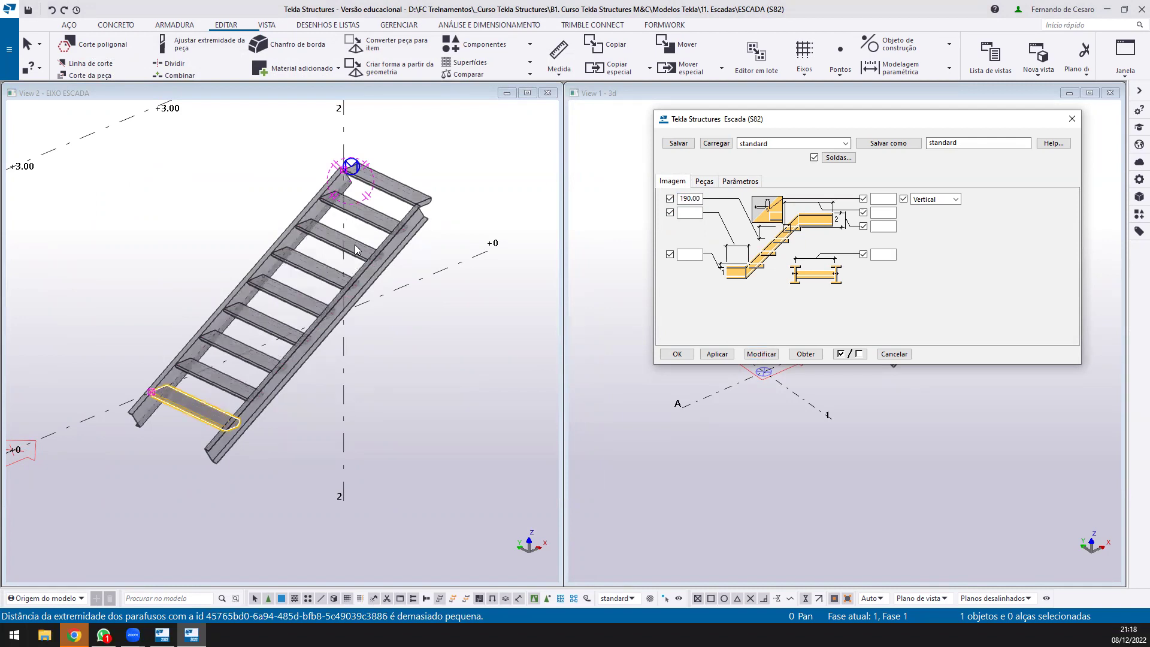
middle_click_drag(367, 188, 367, 228)
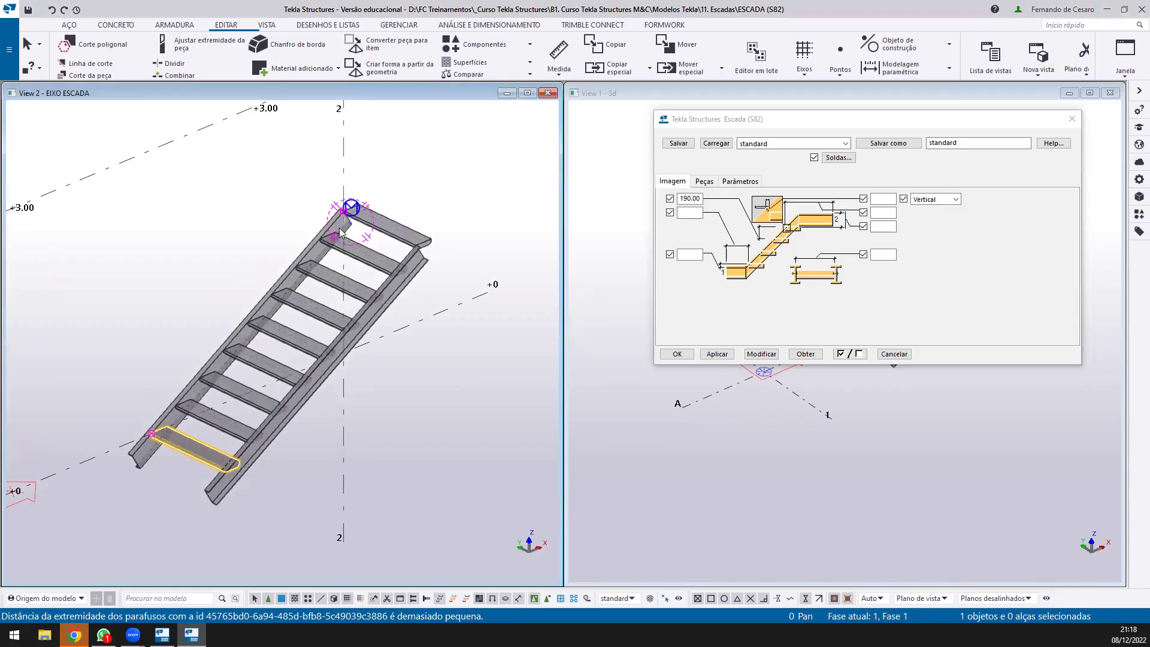
Set the lower horizontal stringer's length to 1000 and its offset to 0, modifying the stair with these values
double_click(690, 199)
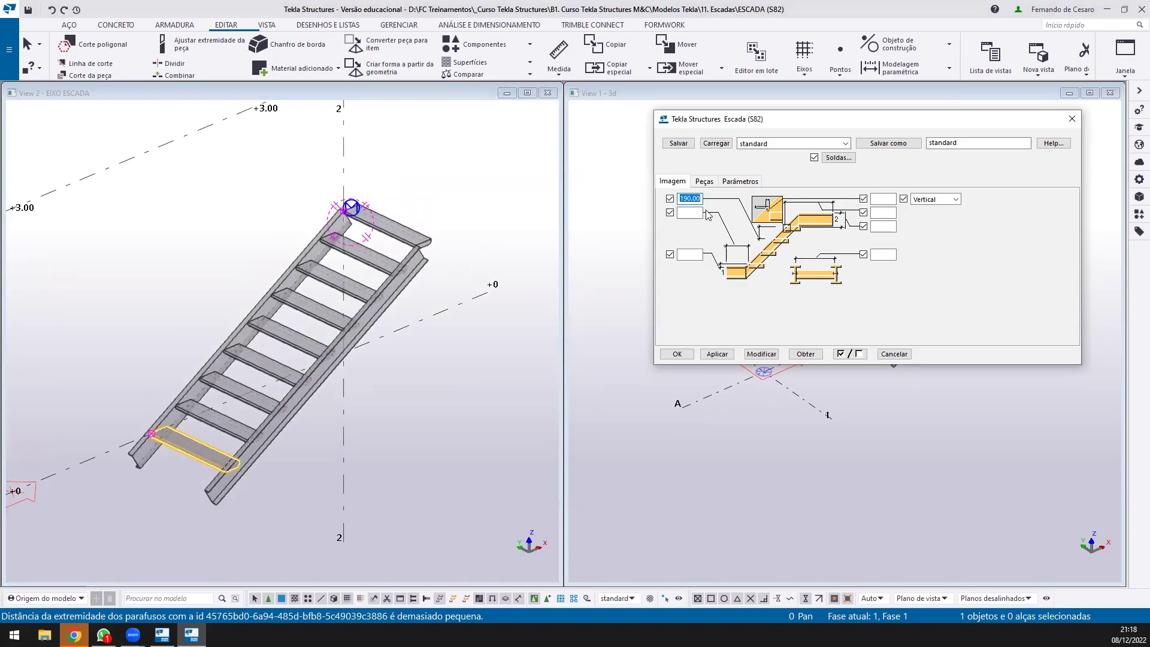
left_click(692, 213)
left_click(761, 354)
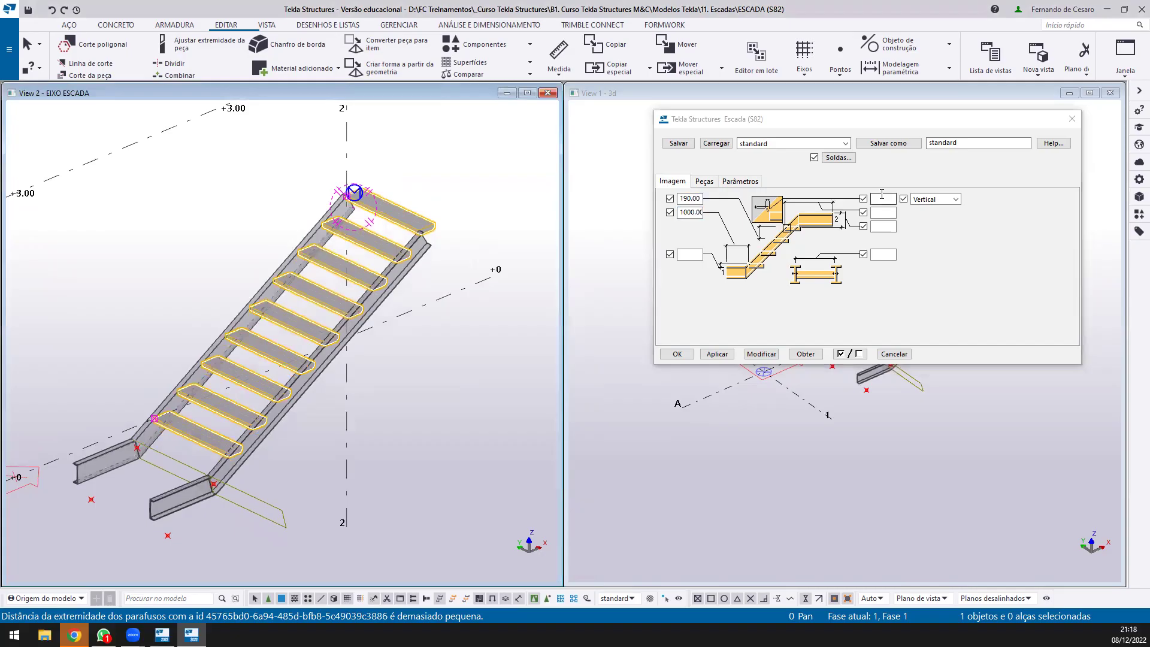
left_click(686, 253)
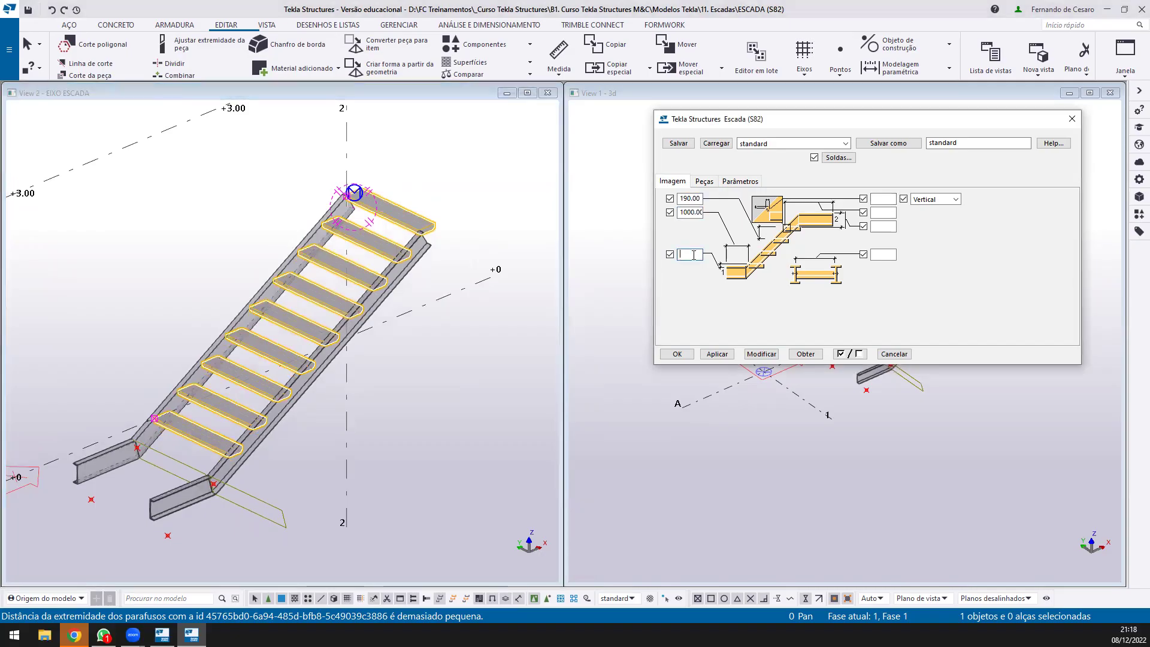
type("0")
left_click(761, 354)
scroll(193, 383, "up", 5)
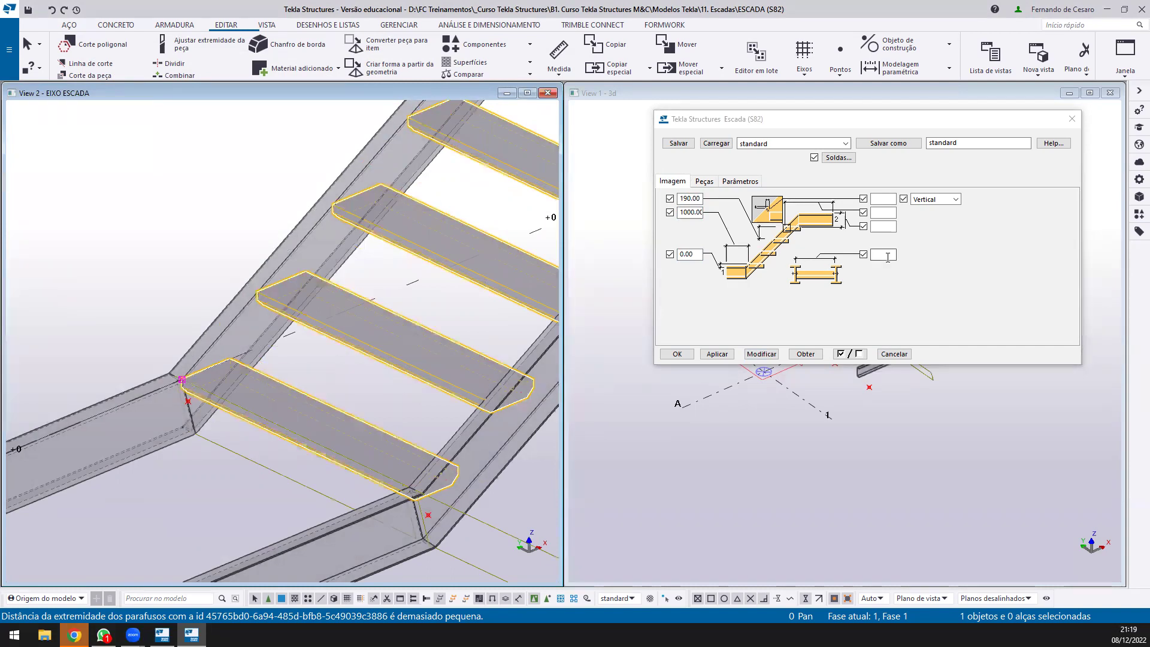
Set the stair width between stringers to 1000 and the upper landing's vertical offset to 0, then modify the stair
left_click(886, 255)
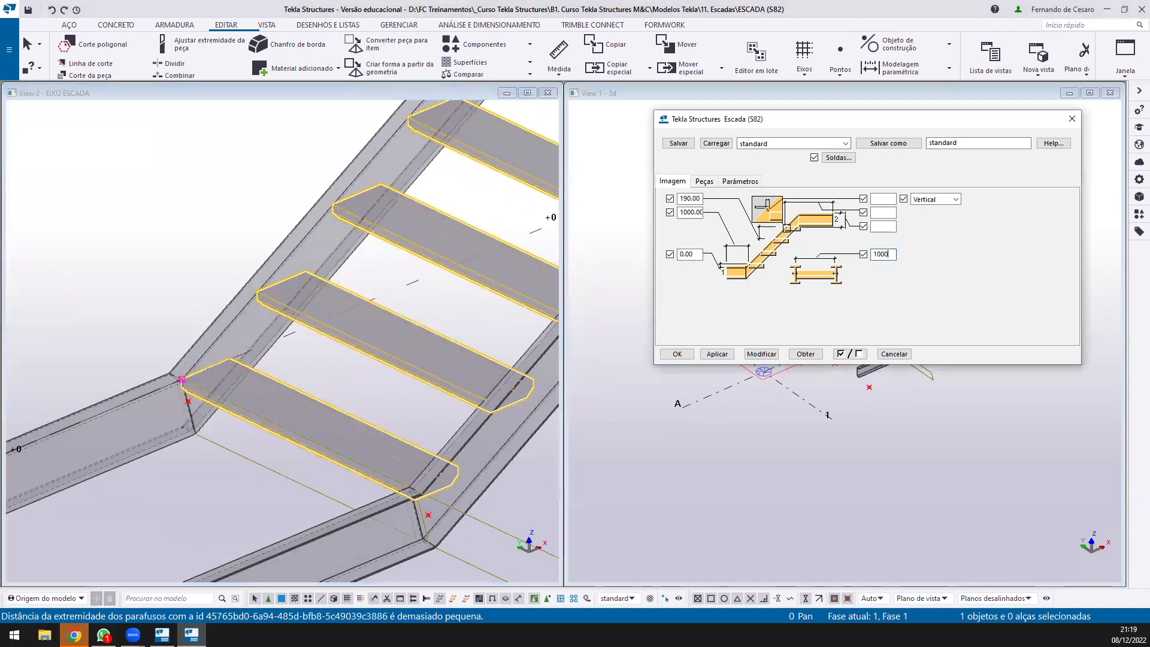
left_click(760, 353)
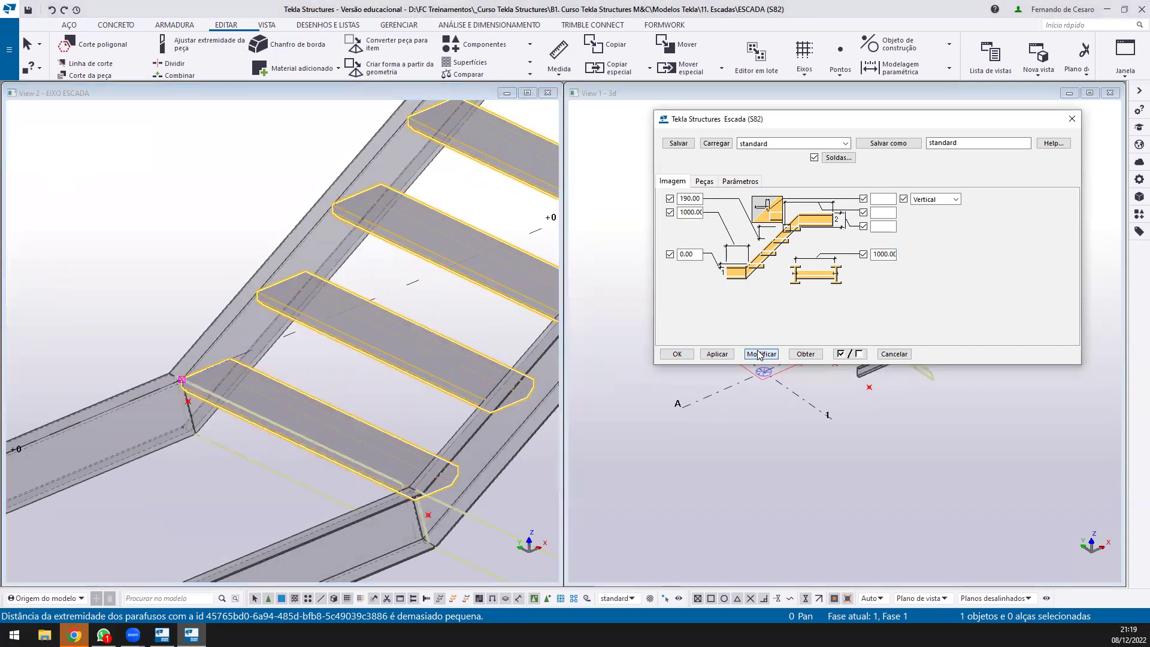
left_click(889, 226)
left_click(754, 357)
scroll(389, 362, "down", 5)
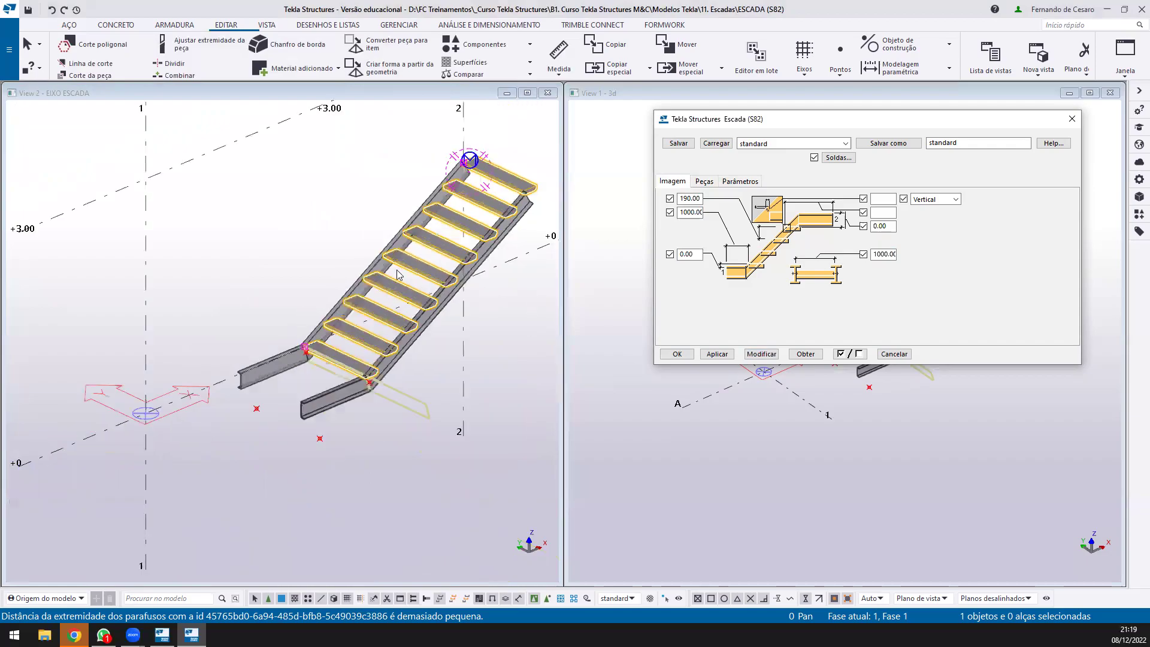
Set the upper horizontal stringer's length to 1000 and modify the stair
scroll(458, 162, "up", 2)
middle_click_drag(457, 160, 276, 267)
scroll(279, 273, "up", 3)
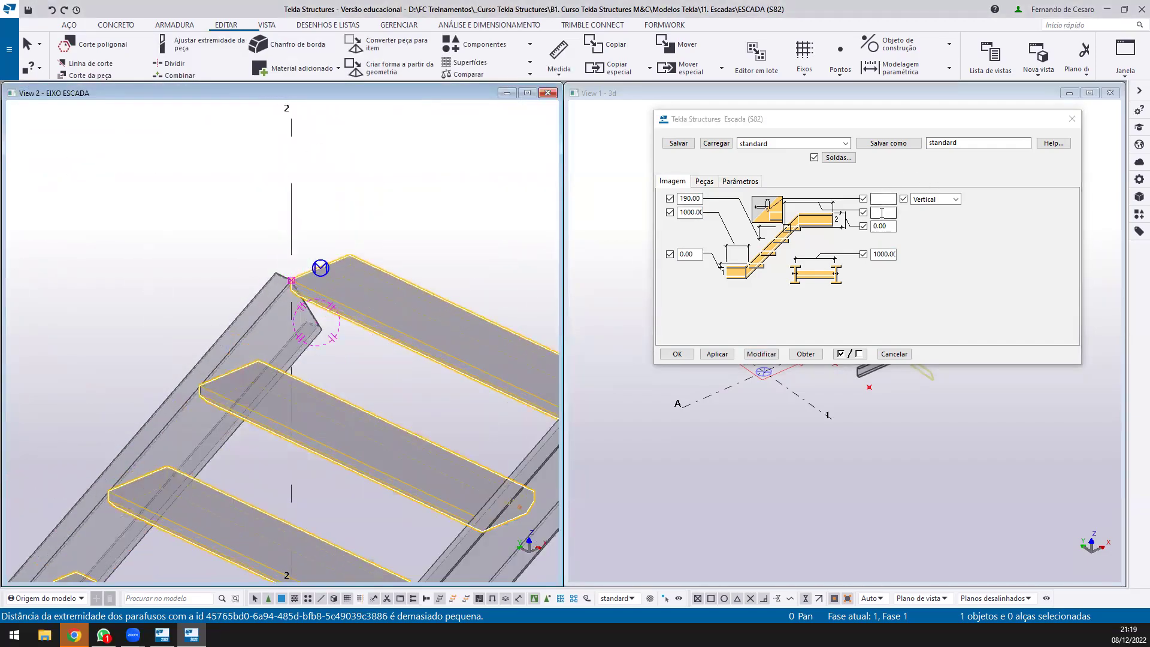
left_click(882, 213)
type("1000")
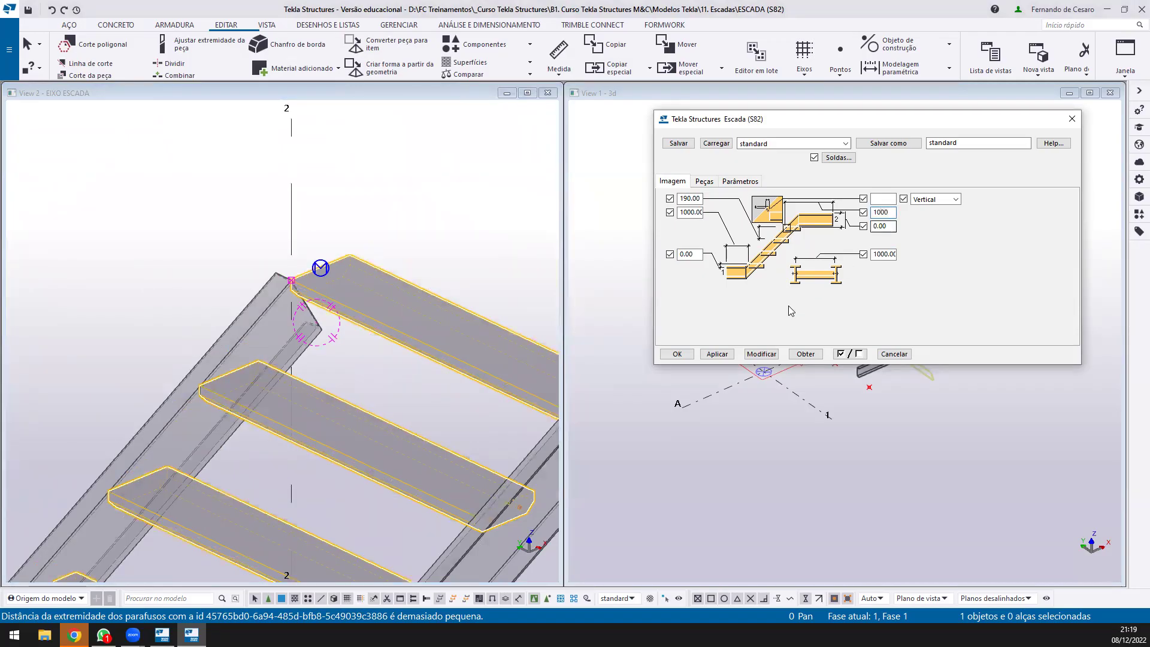
left_click(762, 354)
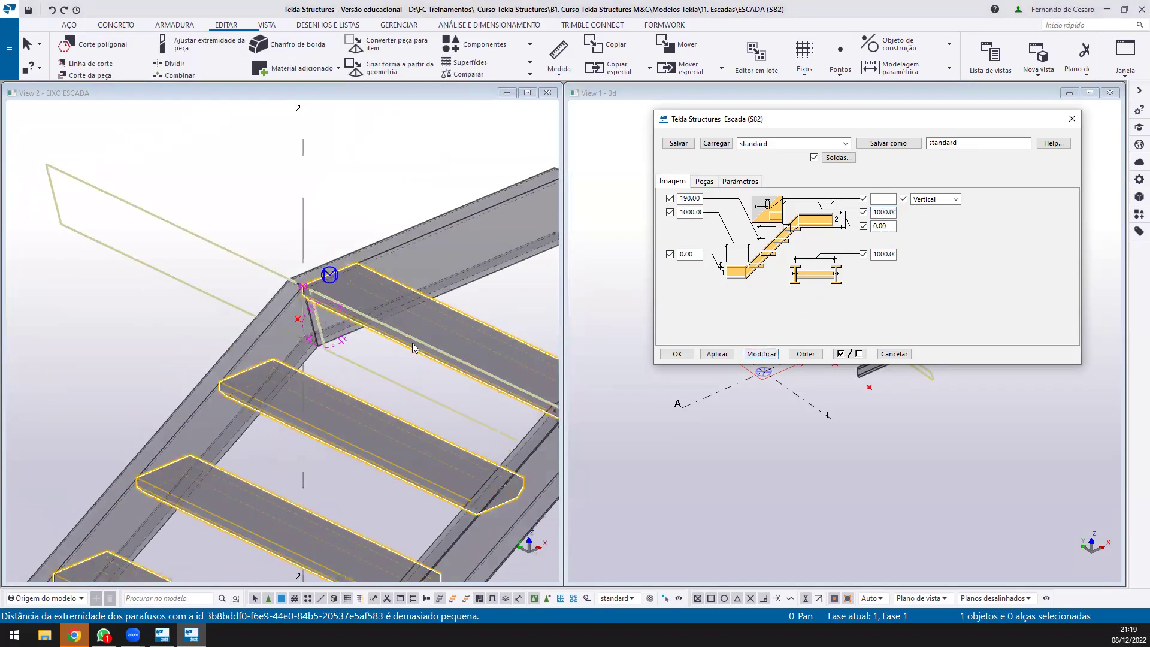
Try a step offset of 20 in the stringer detail and modify the stair
left_click(878, 198)
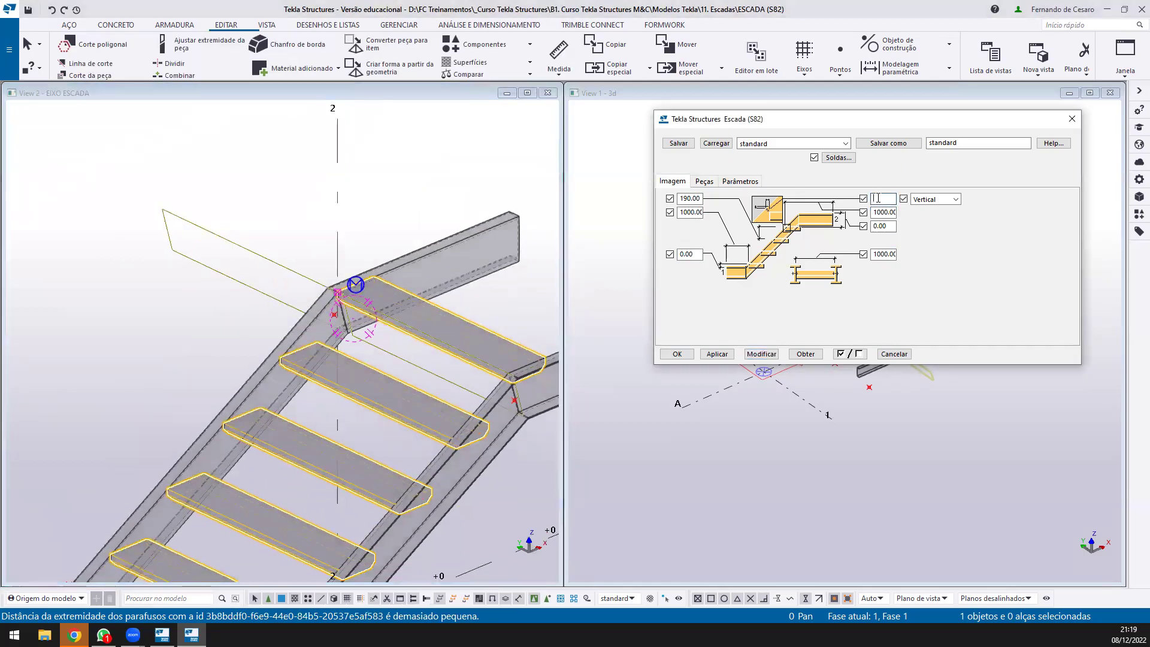
scroll(272, 274, "up", 10)
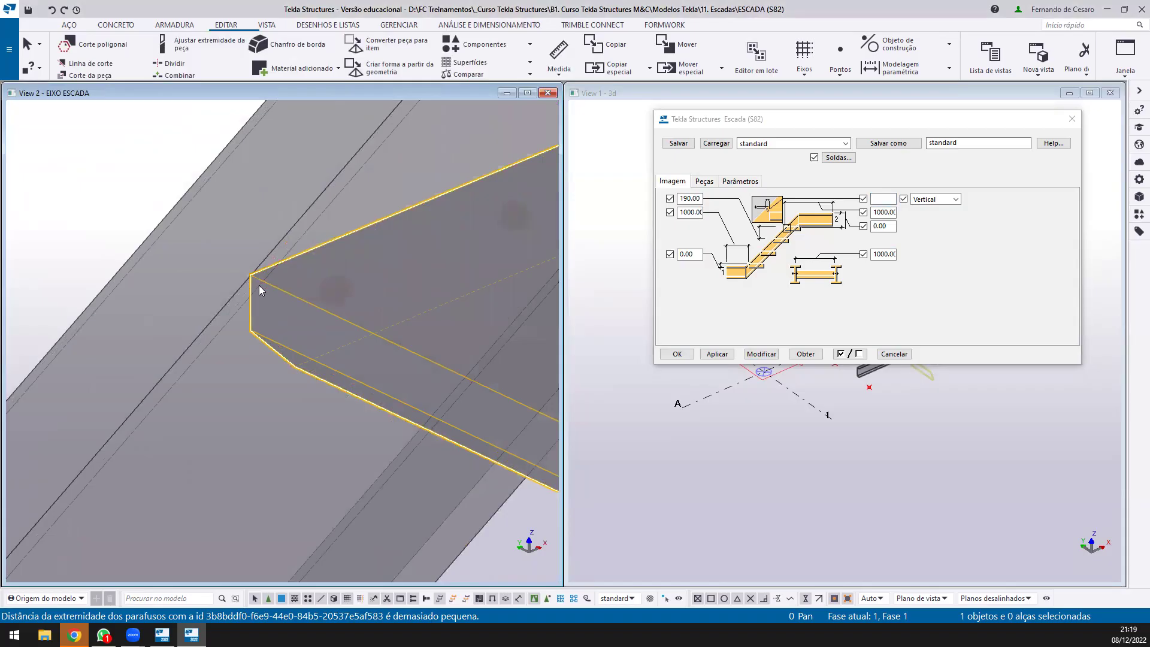
left_click(883, 198)
type("20")
left_click(762, 353)
middle_click_drag(360, 345, 210, 236)
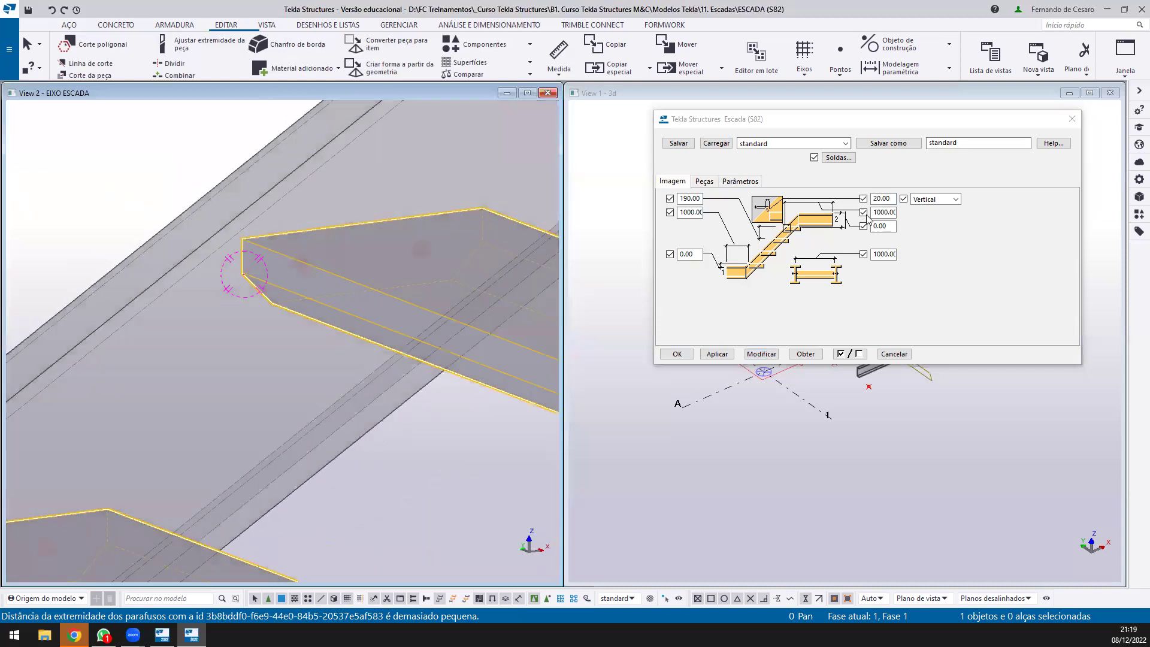
Set the step offset in the stringer detail to 0 and modify the stair
double_click(881, 198)
type("0")
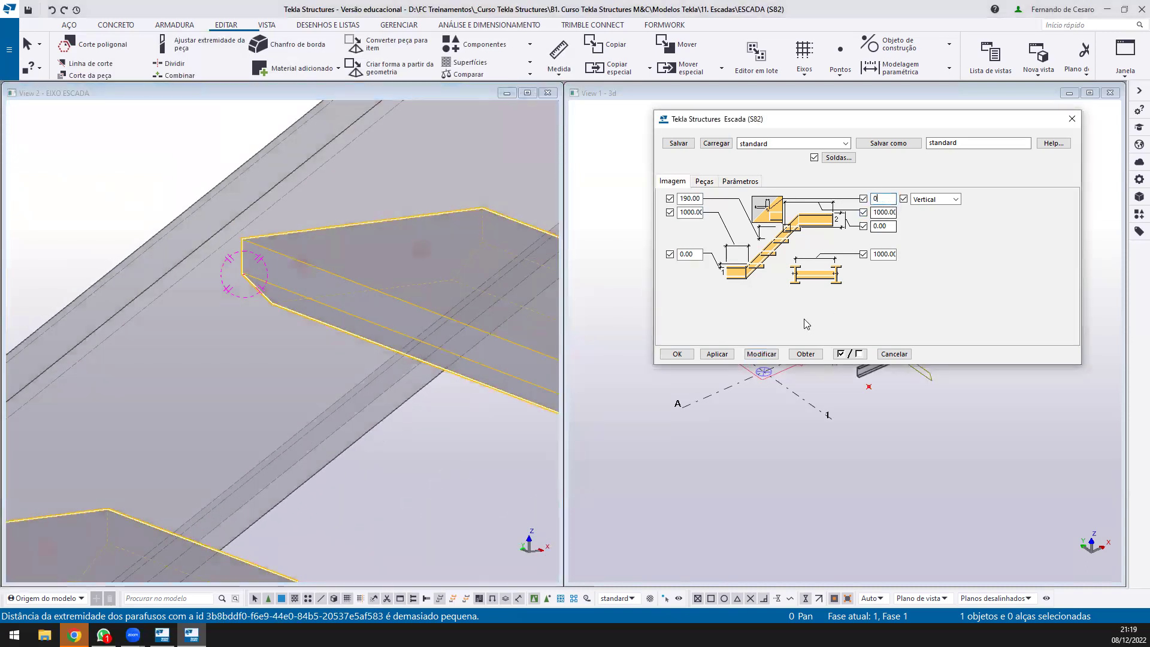
left_click(761, 354)
scroll(237, 333, "down", 5)
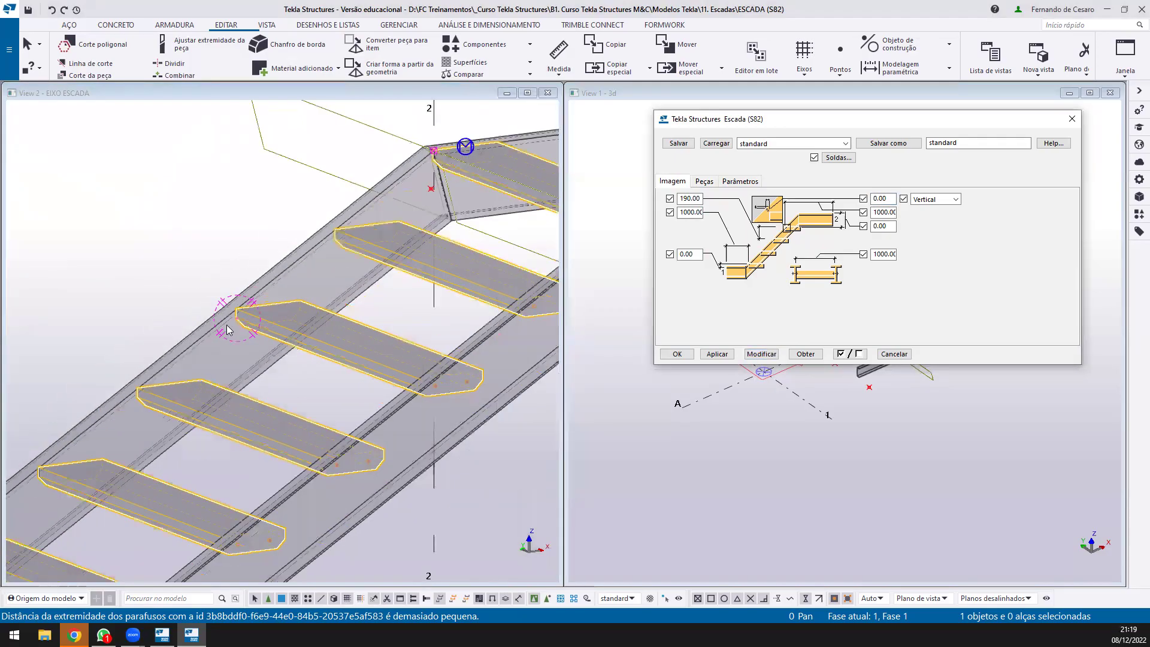
Set the stringer material to A36, name the stringers BANZO and the steps DEGRAU, and modify the stair
middle_click_drag(194, 280, 302, 329, "ctrl")
left_click(334, 392)
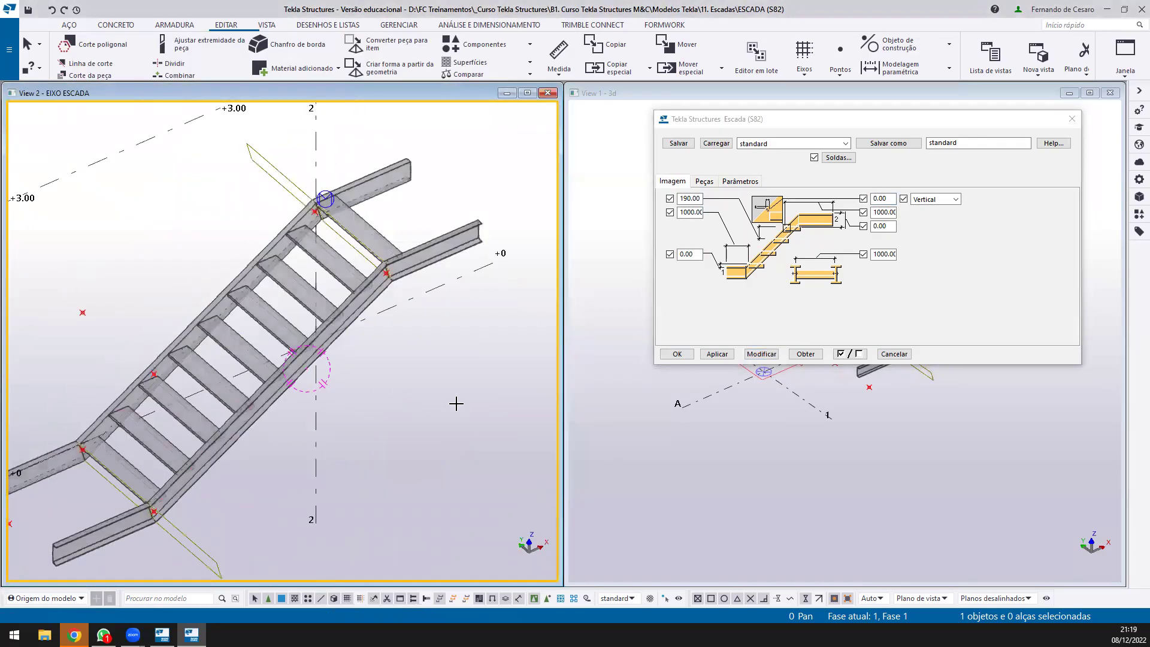
middle_click_drag(331, 366, 327, 319, "ctrl")
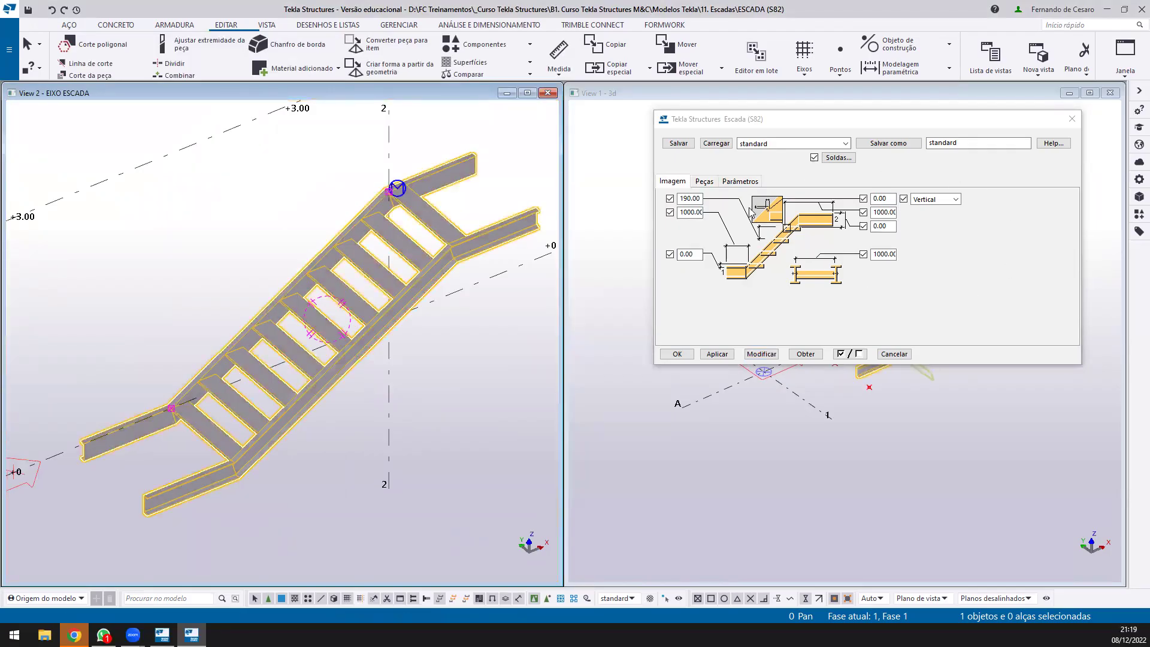
left_click(705, 181)
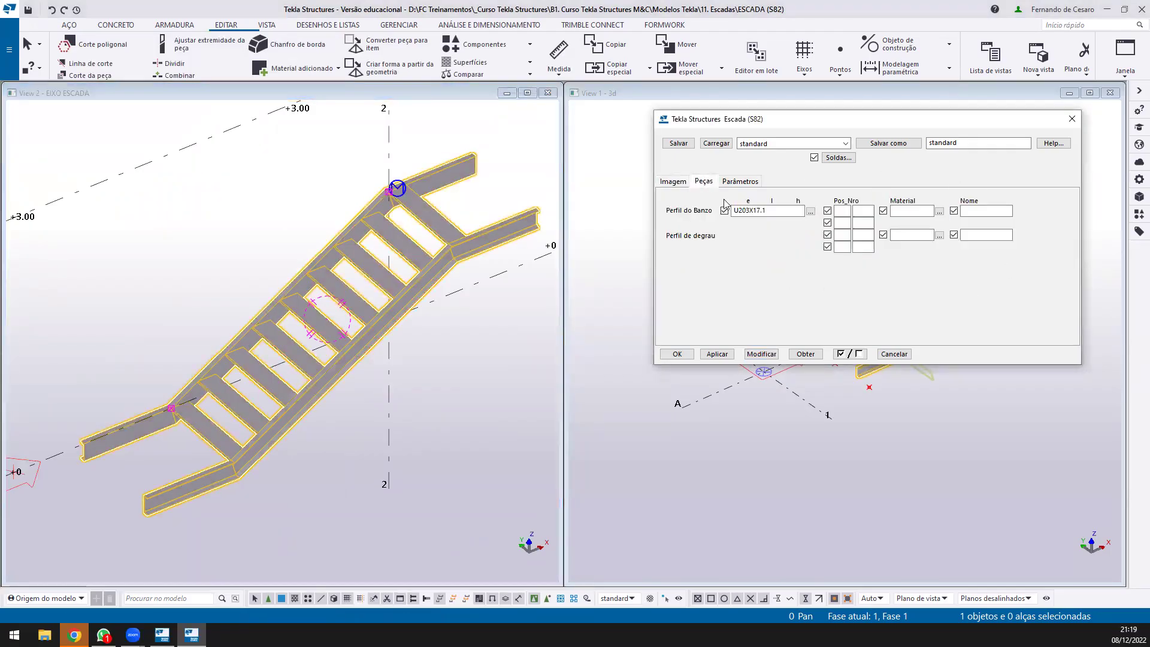
double_click(780, 213)
left_click(908, 211)
type("A36")
left_click(987, 212)
type("BANZO")
left_click(1000, 234)
type("DE")
left_click(752, 355)
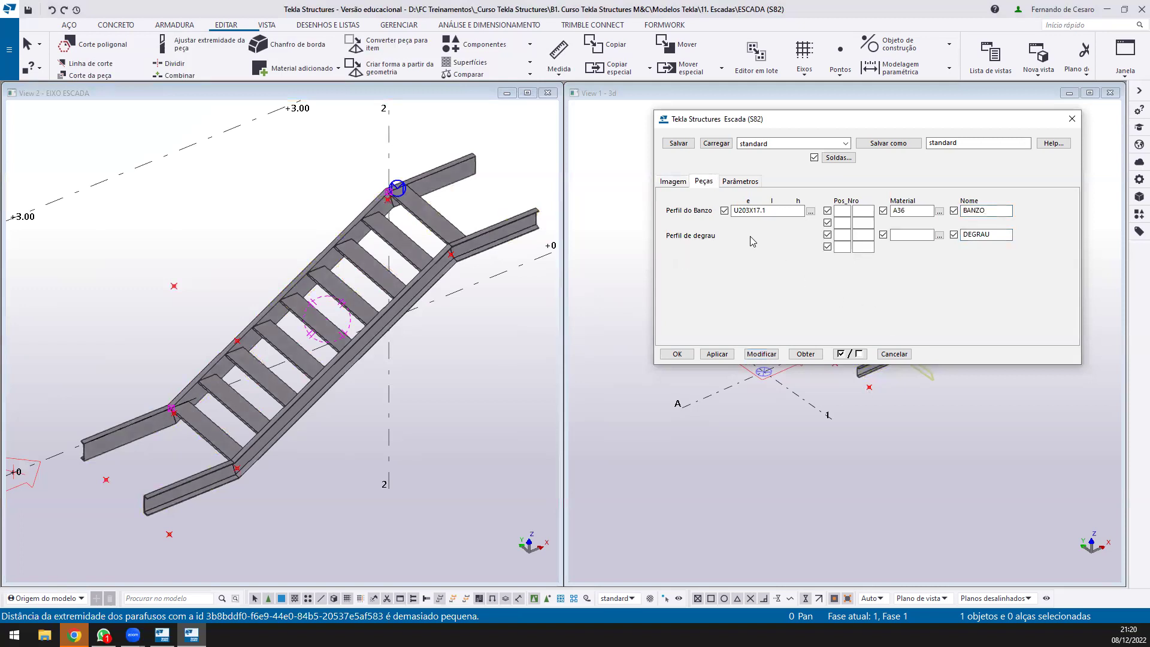
Set the stair's position in plane (Posição no plano) to Meio and modify the stair
left_click(741, 182)
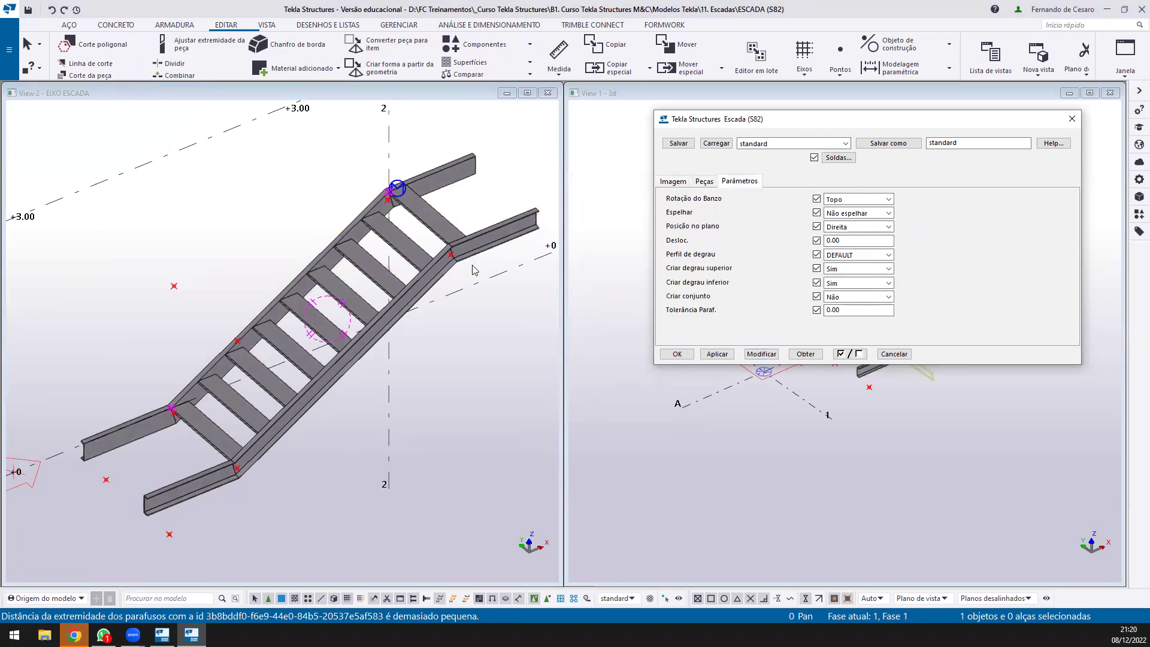
middle_click_drag(475, 269, 469, 240)
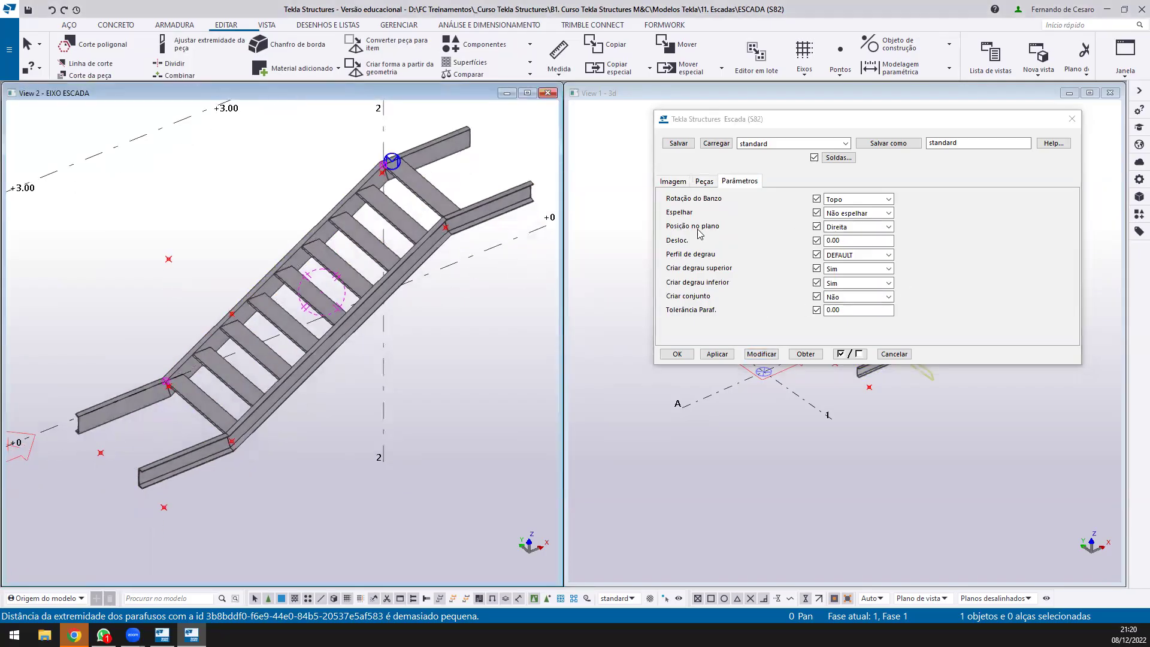
left_click(874, 226)
left_click(850, 242)
left_click(761, 354)
scroll(376, 236, "up", 3)
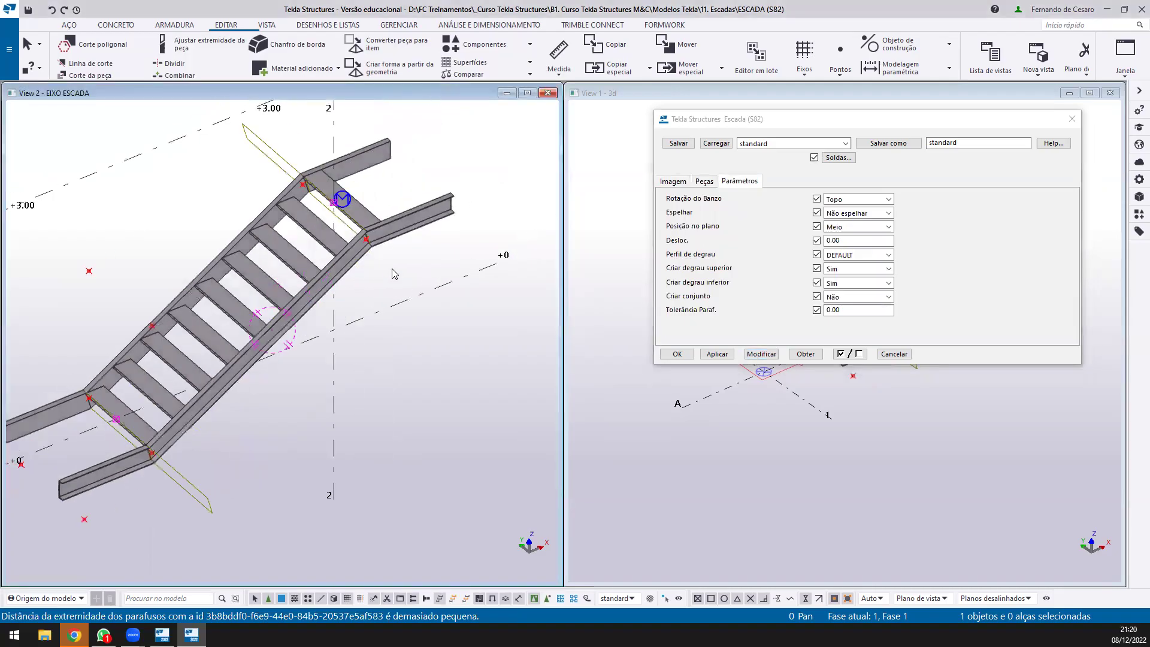
middle_click_drag(376, 236, 467, 245, "ctrl")
Change the step profile (Perfil de degrau) to a Webforge-Bolted type and modify the stair
left_click(886, 255)
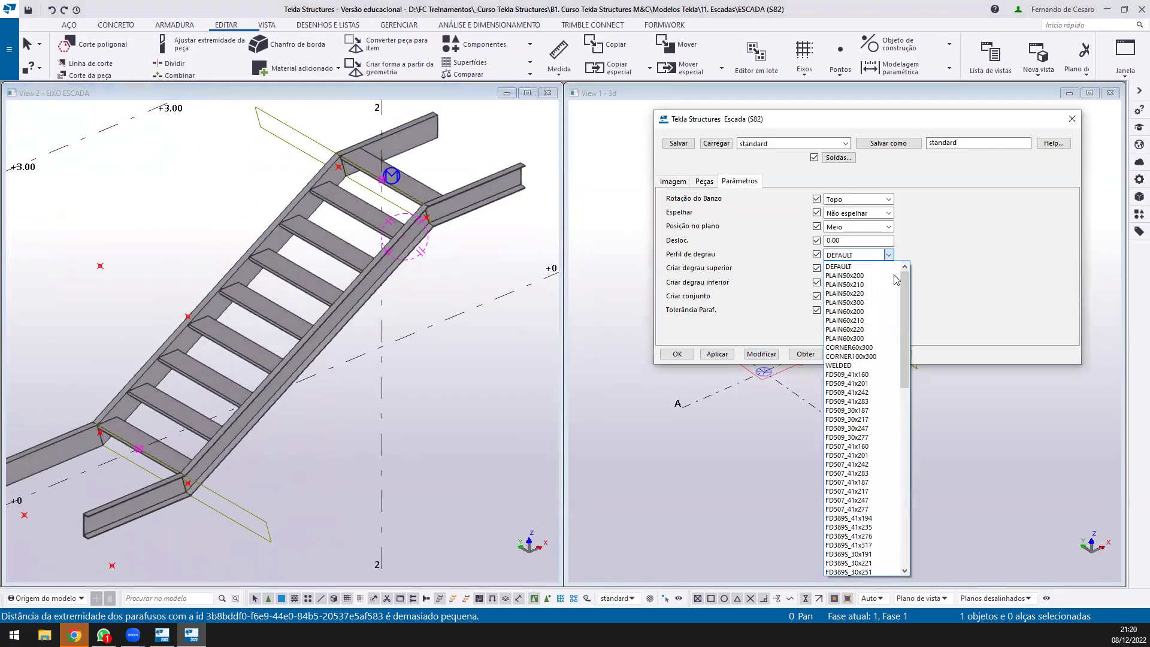
left_click_drag(909, 298, 906, 370)
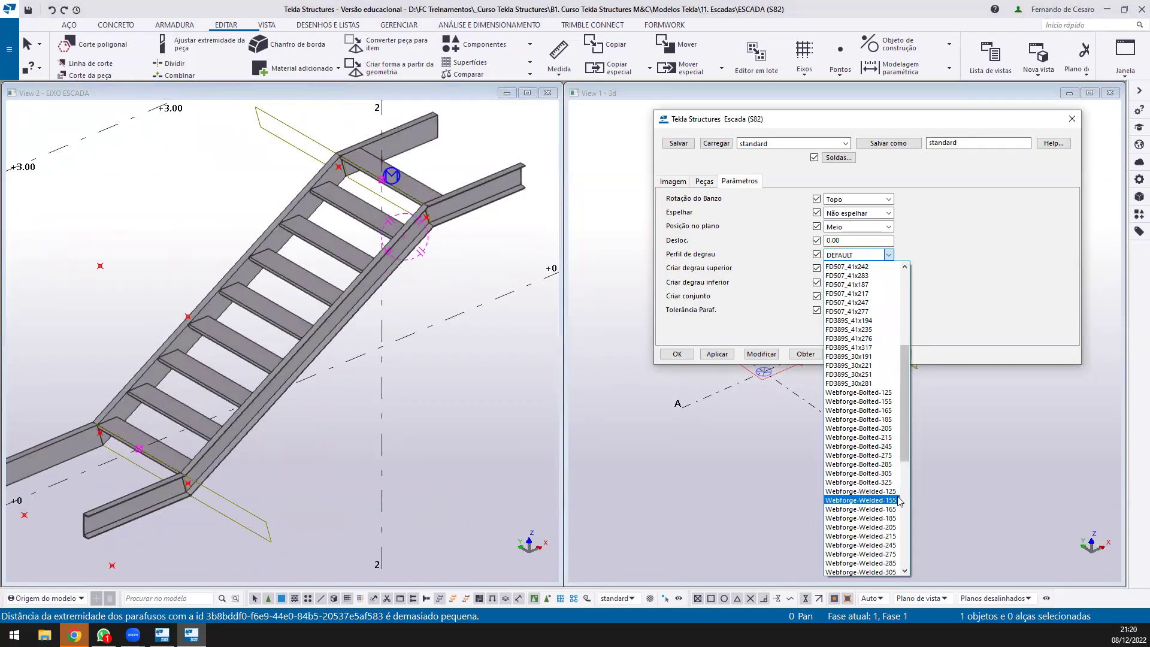
left_click(892, 456)
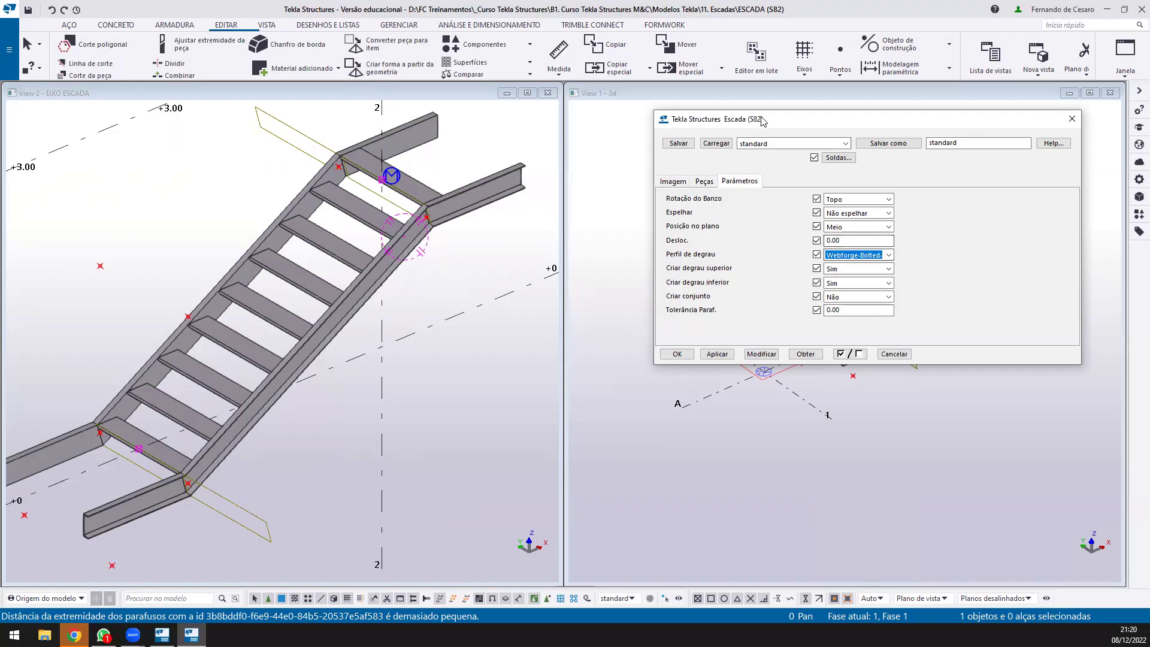
left_click_drag(759, 120, 734, 135)
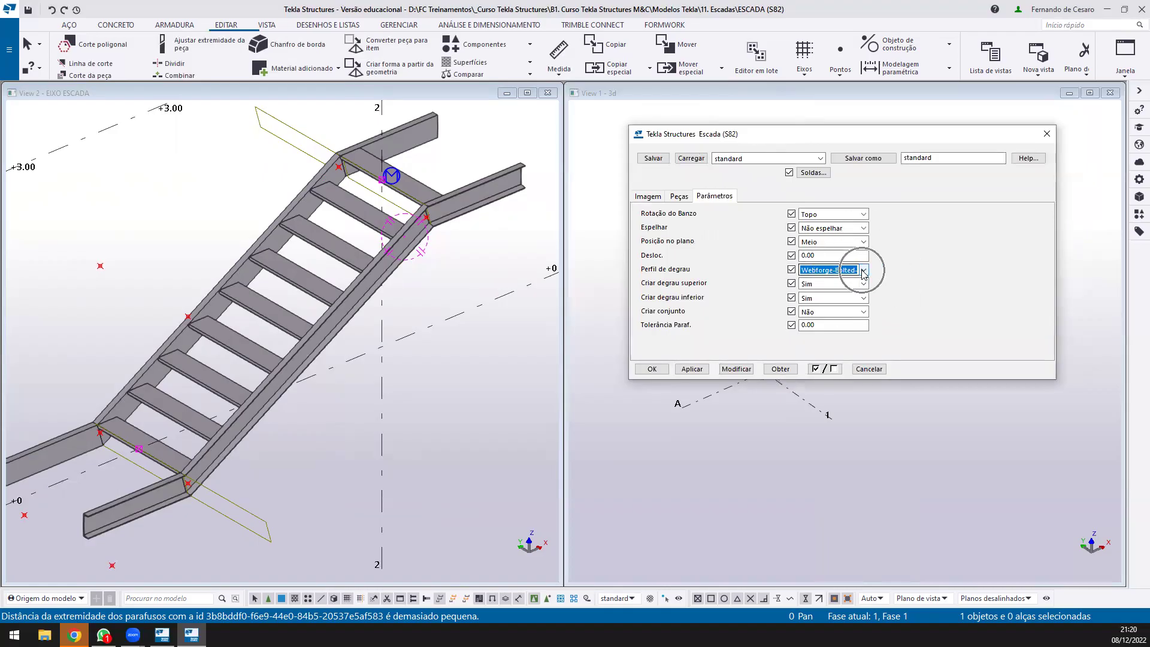
left_click(721, 370)
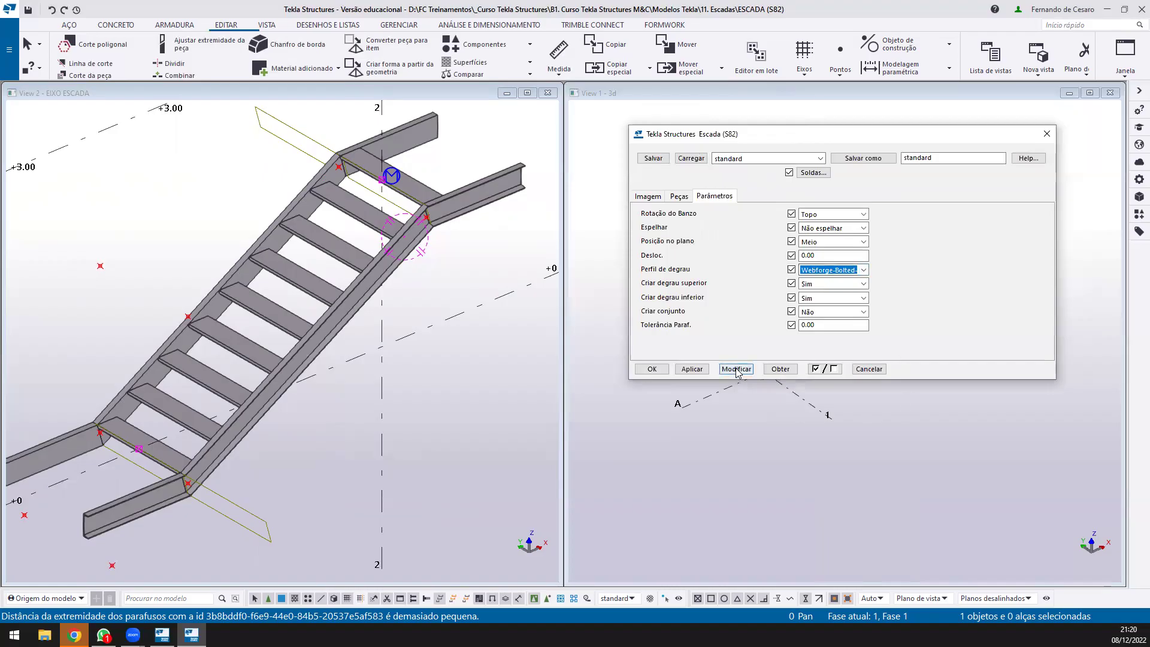
middle_click_drag(256, 371, 322, 332)
scroll(181, 385, "up", 4)
middle_click_drag(228, 358, 213, 342, "ctrl")
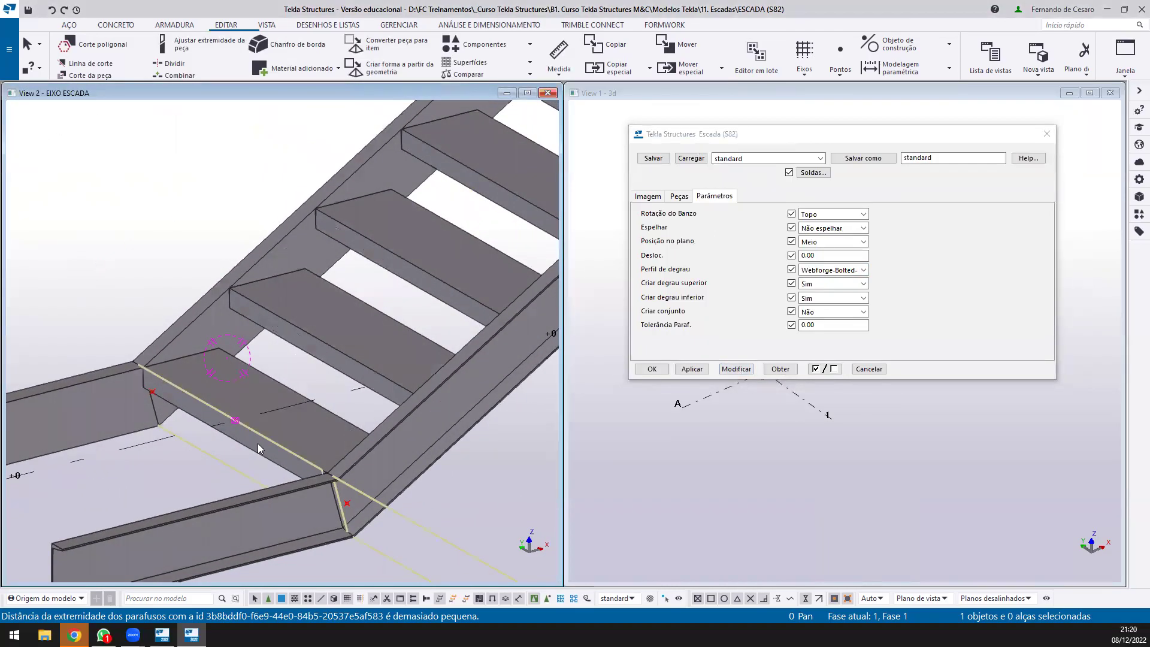
Turn off creation of the top and bottom steps (Criar degrau superior and inferior: Não) and modify the stair
scroll(209, 376, "down", 5)
scroll(358, 268, "up", 5)
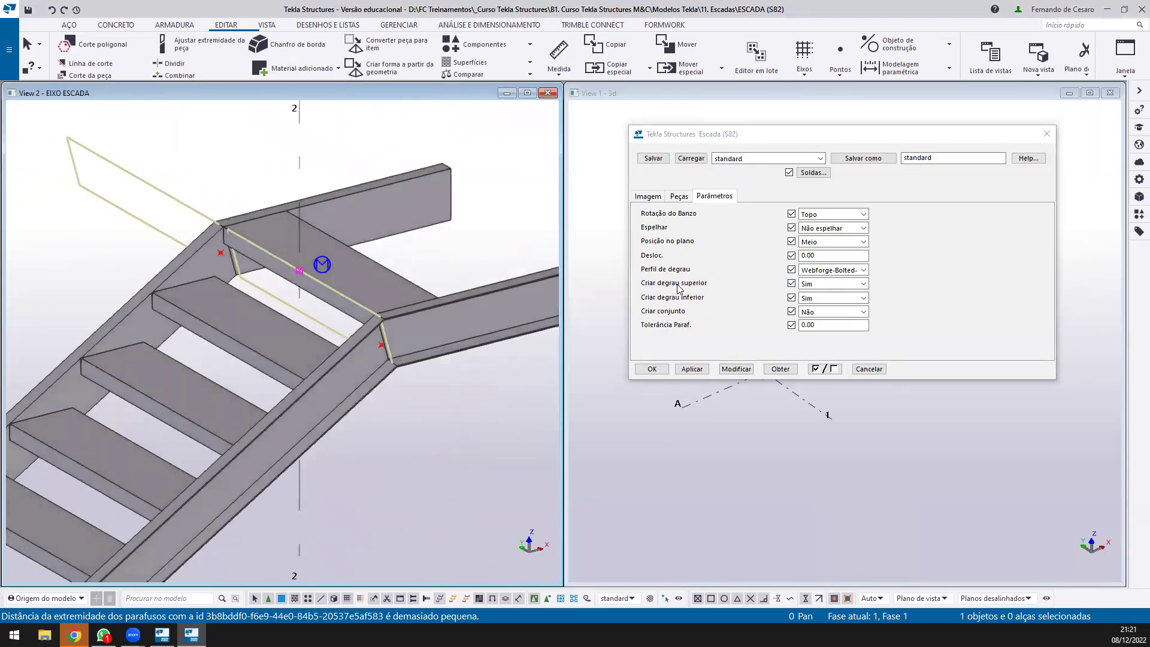
left_click(834, 289)
left_click(814, 295)
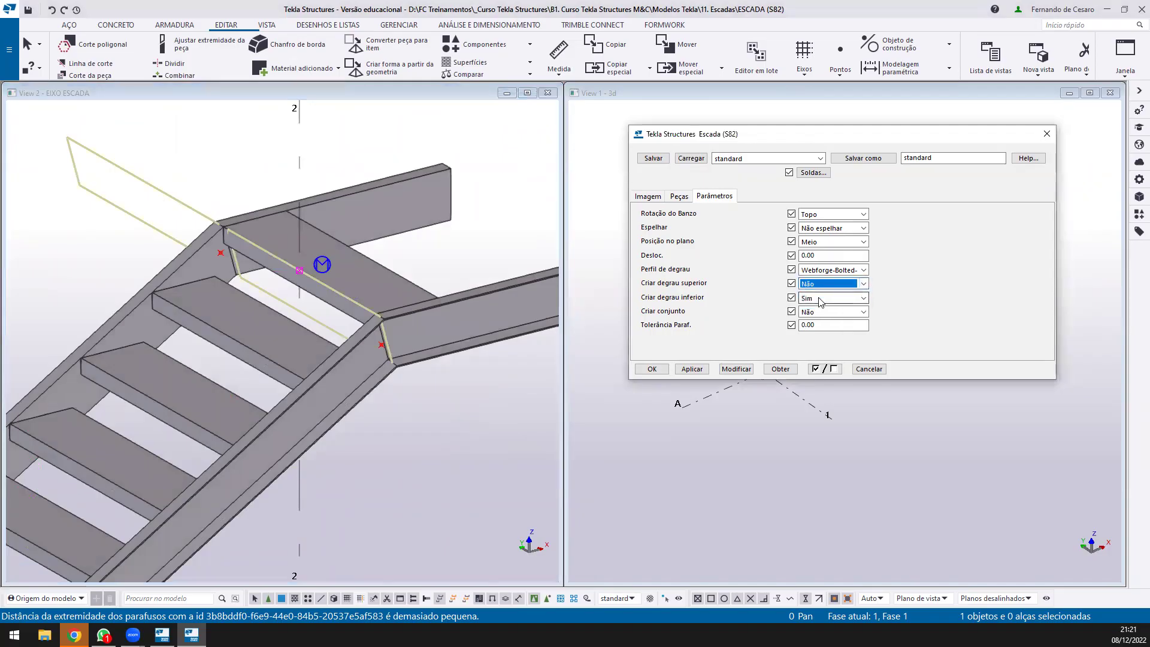
left_click(839, 298)
left_click(827, 311)
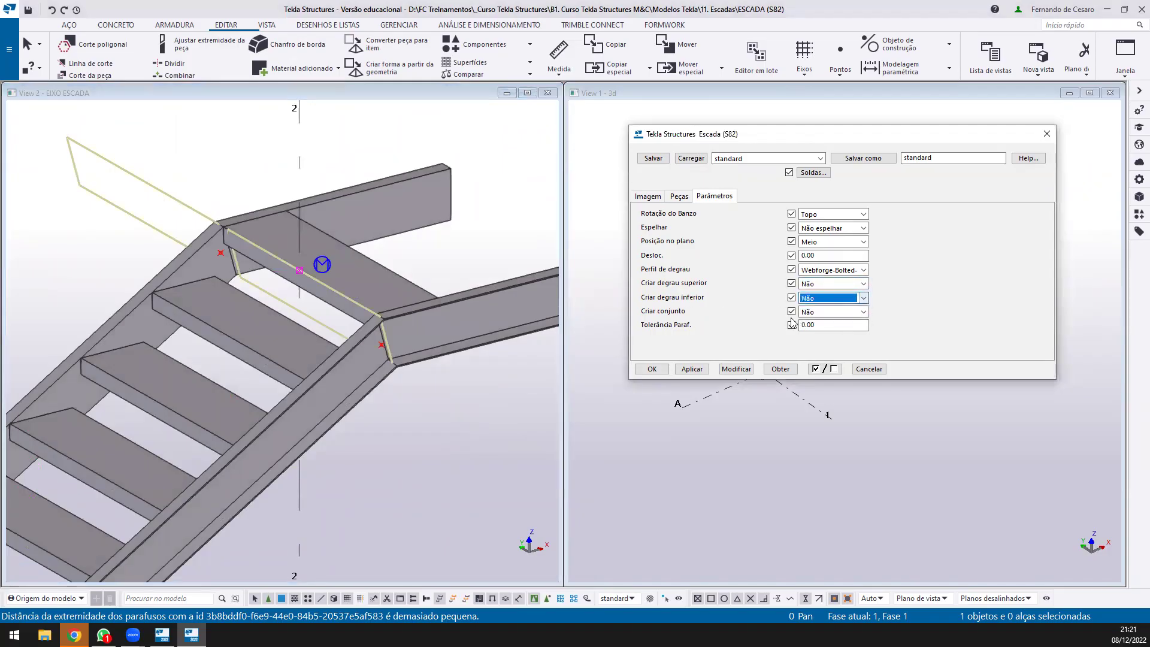
left_click(736, 368)
scroll(285, 339, "down", 3)
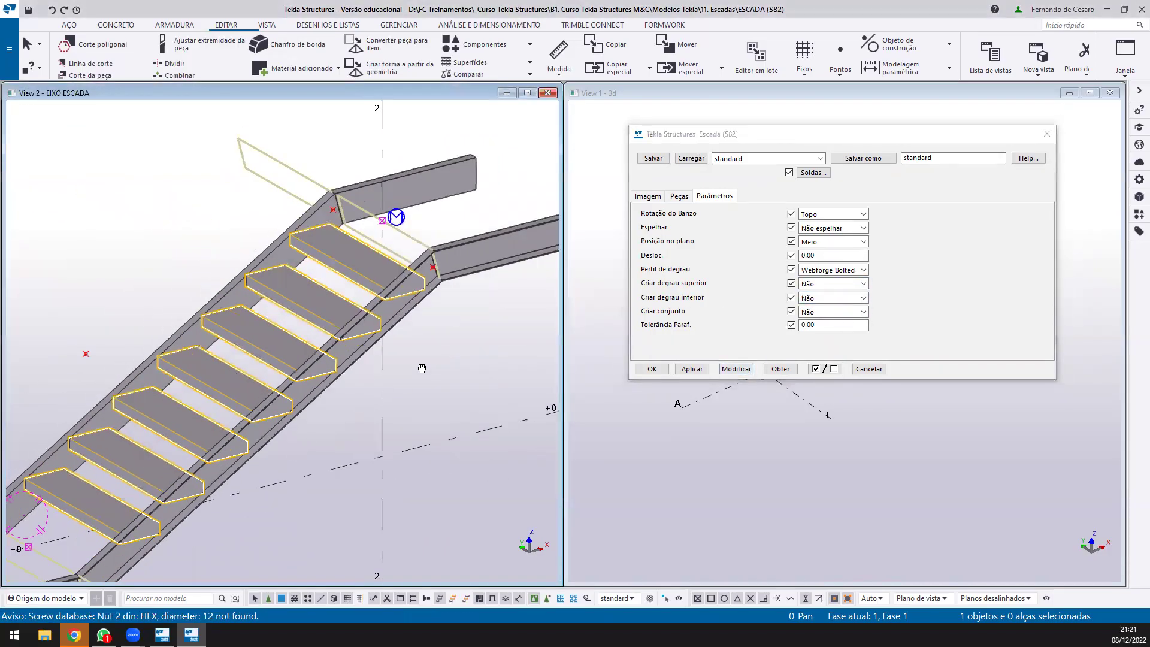
middle_click_drag(396, 342, 383, 373)
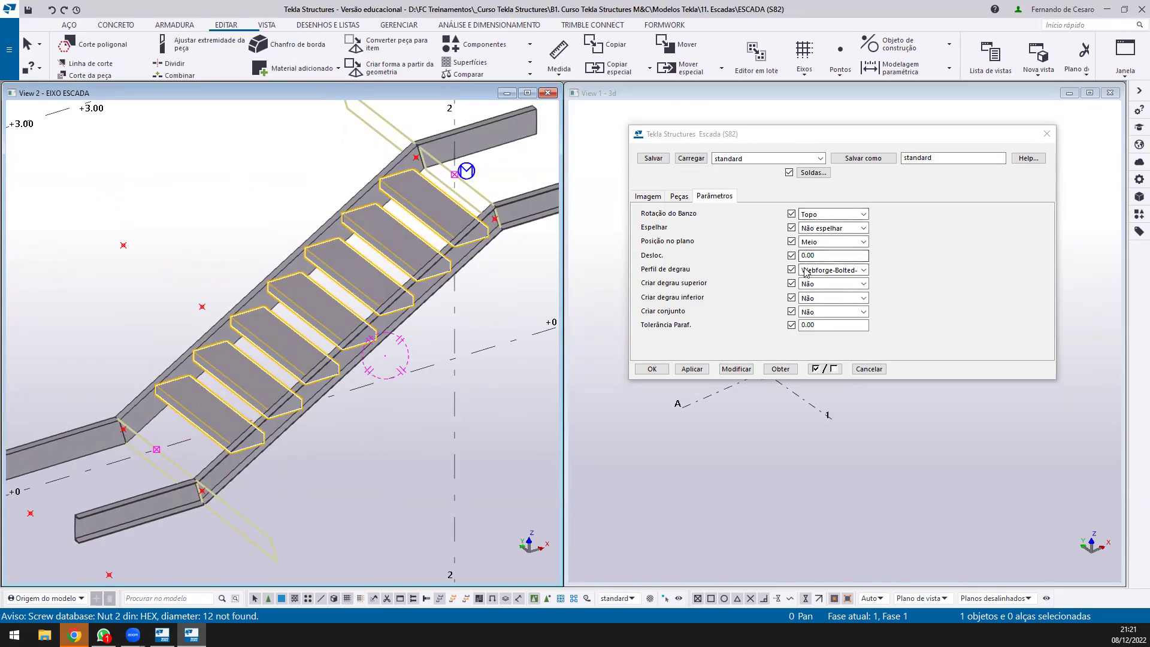
Look through the stair's part, parameter and dimension settings, then accept and close its properties
left_click(680, 200)
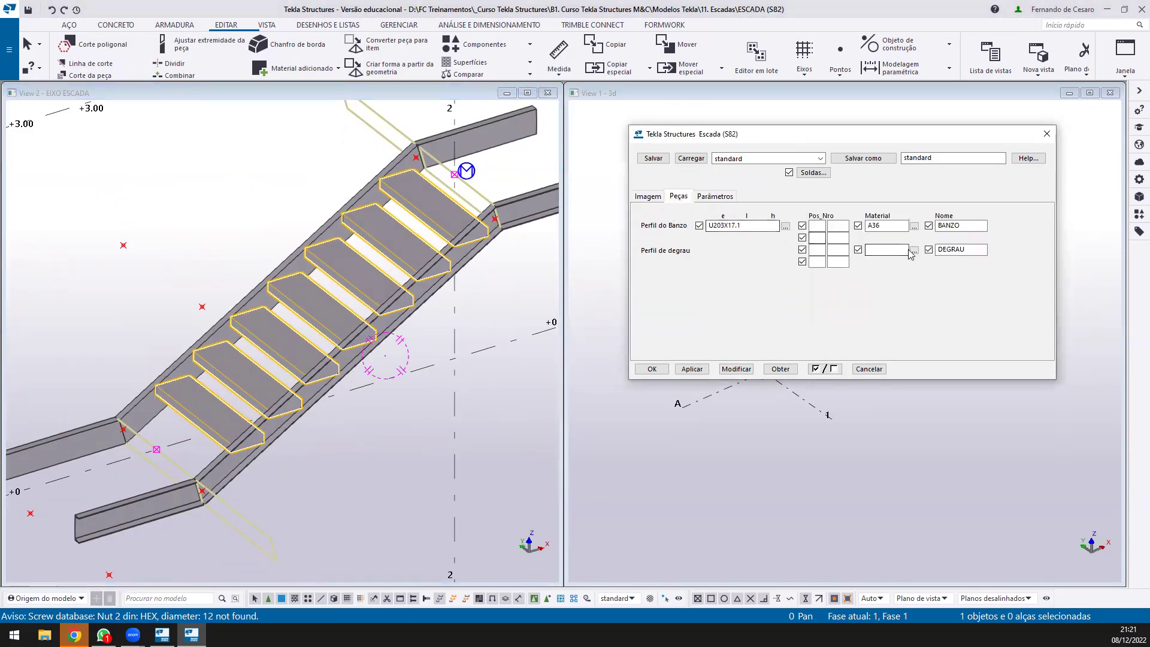
left_click(651, 198)
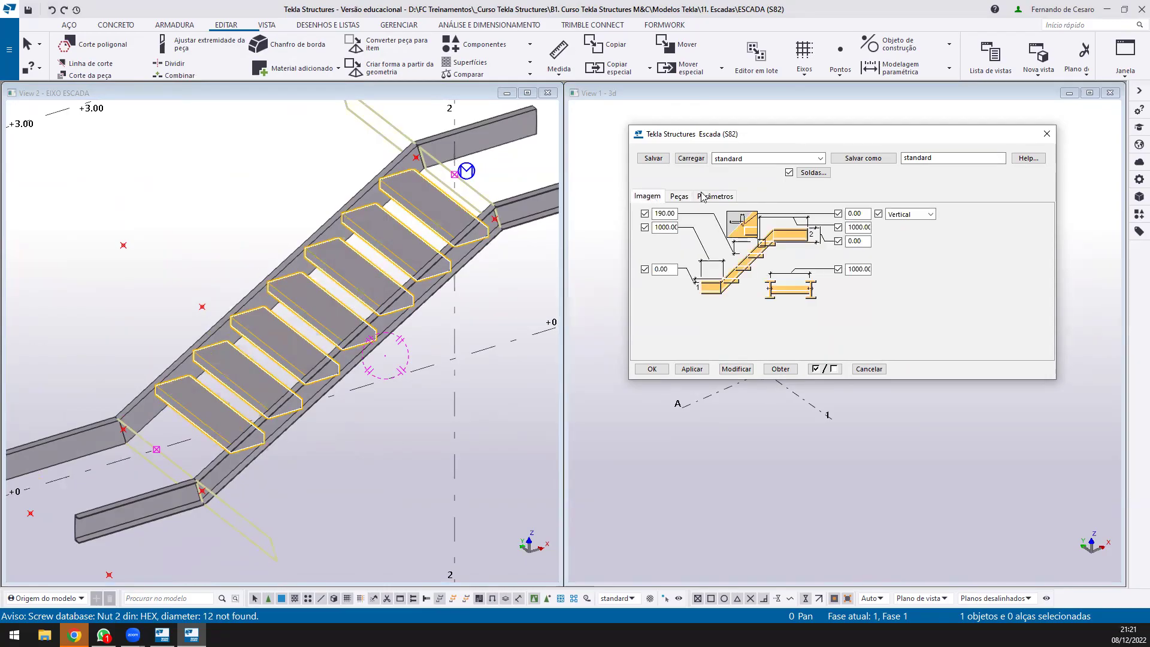
left_click(703, 198)
left_click(678, 197)
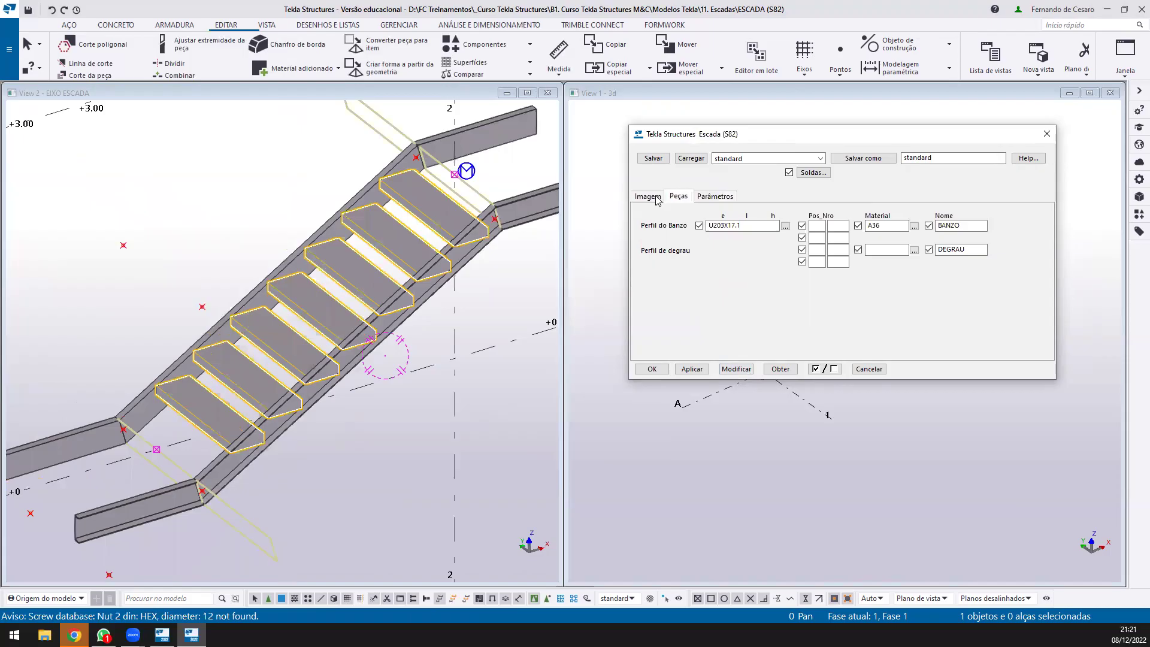
left_click(656, 197)
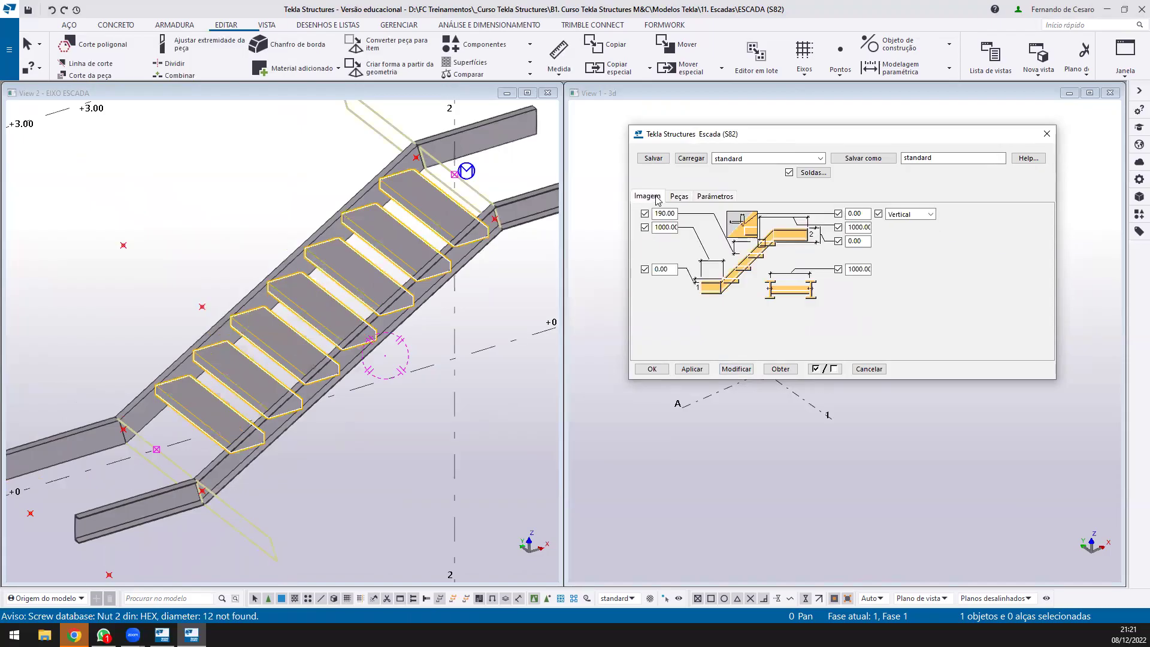
left_click(652, 369)
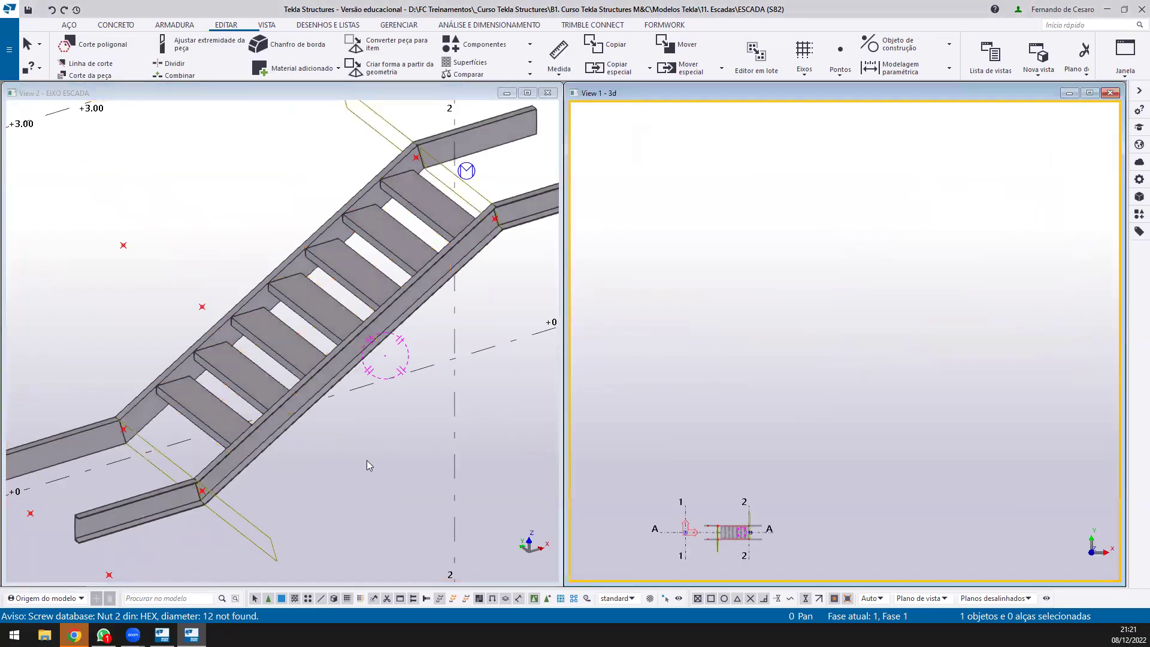
Show the EIXO ESCADA view as a flat elevation and the other view in 3D, both framed on the stair
left_click(367, 460)
key("ctrl+p")
left_click(739, 363)
middle_click_drag(733, 531, 838, 277)
scroll(761, 416, "up", 4)
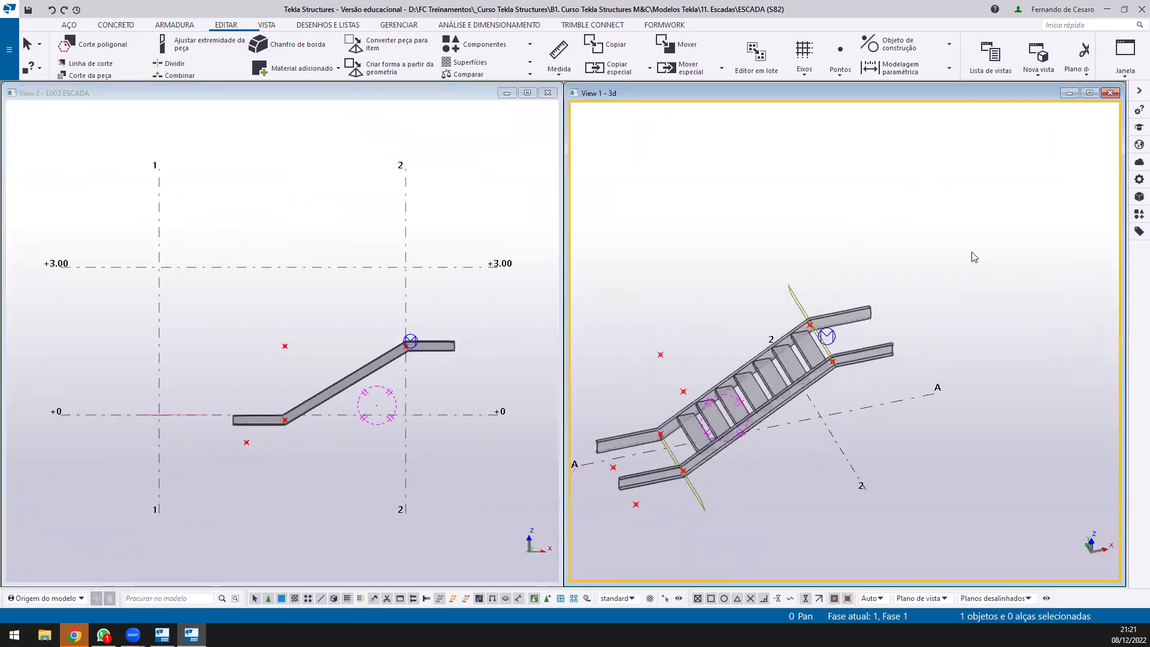
scroll(482, 210, "up", 2)
middle_click_drag(422, 343, 429, 240)
scroll(429, 237, "up", 3)
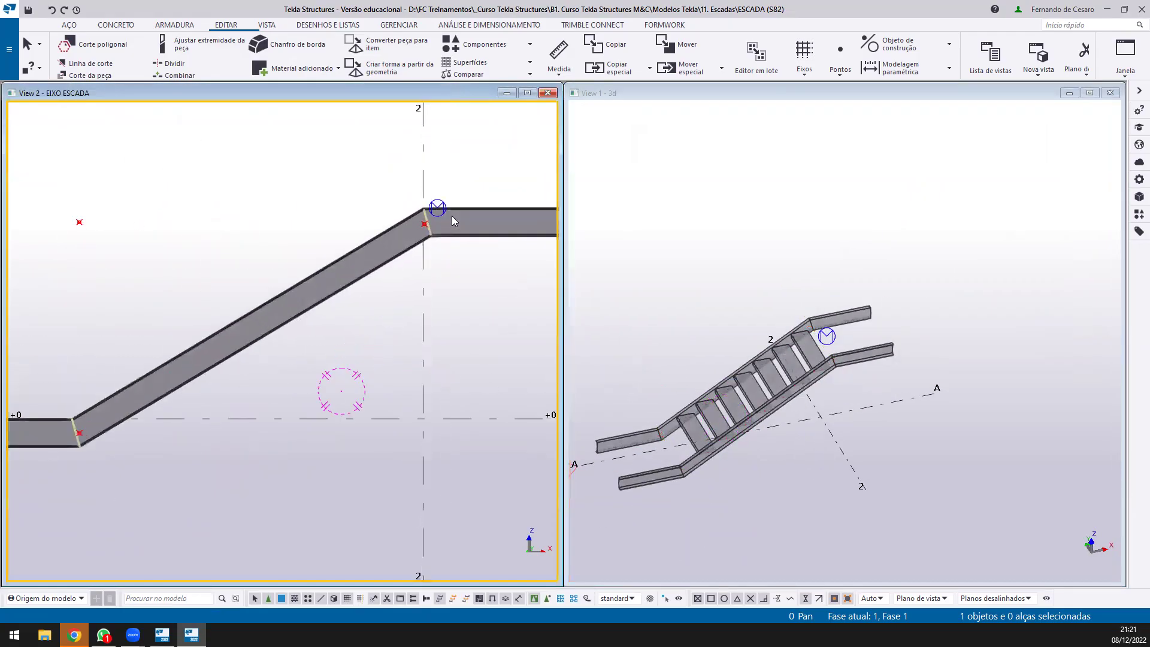
Move the stair horizontally along the +0 level line so that its upper landing ends at grid line 2
left_click(449, 217)
scroll(445, 212, "up", 4)
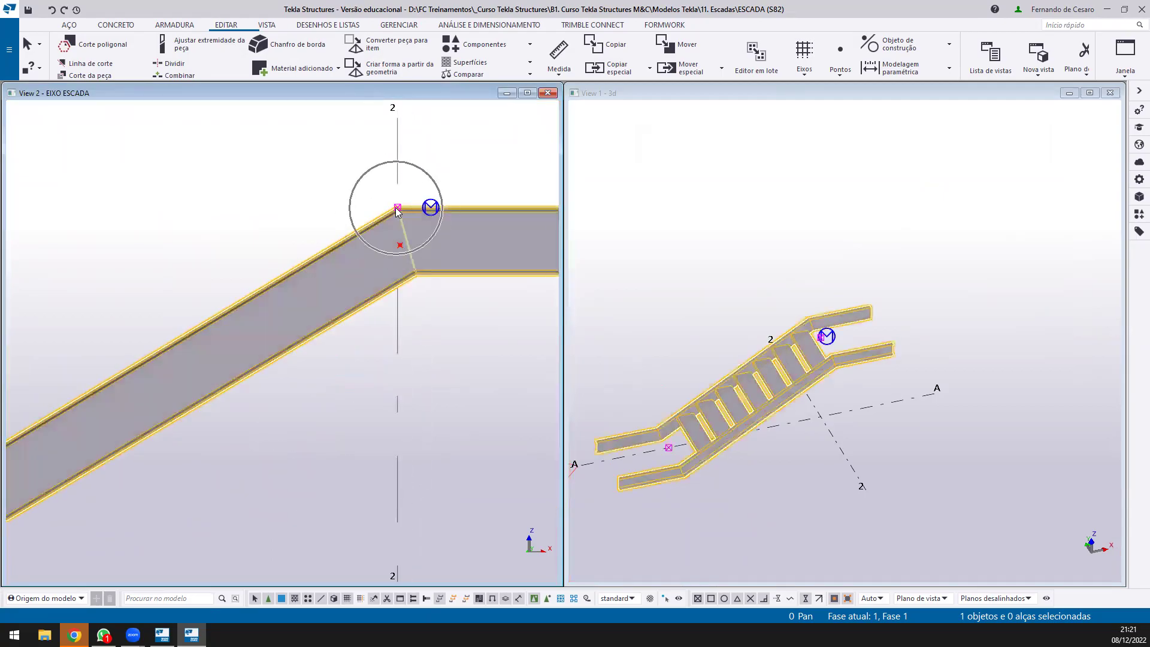
scroll(396, 211, "down", 5)
scroll(217, 337, "up", 5)
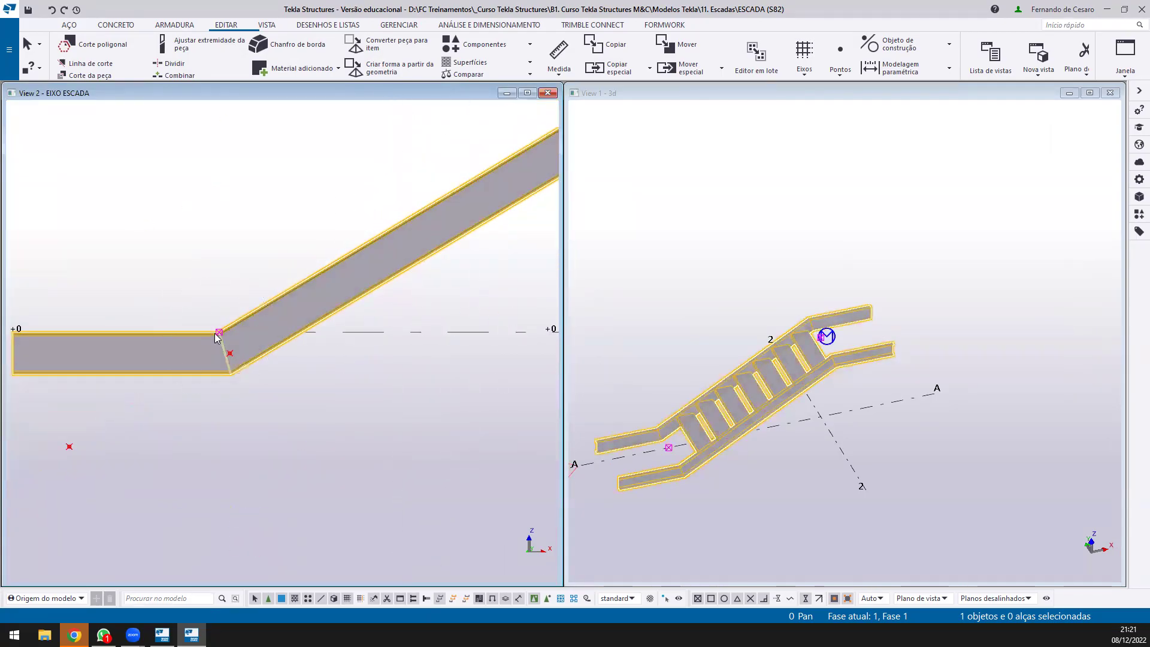
scroll(217, 337, "down", 5)
middle_click_drag(397, 238, 432, 269)
scroll(532, 250, "up", 3)
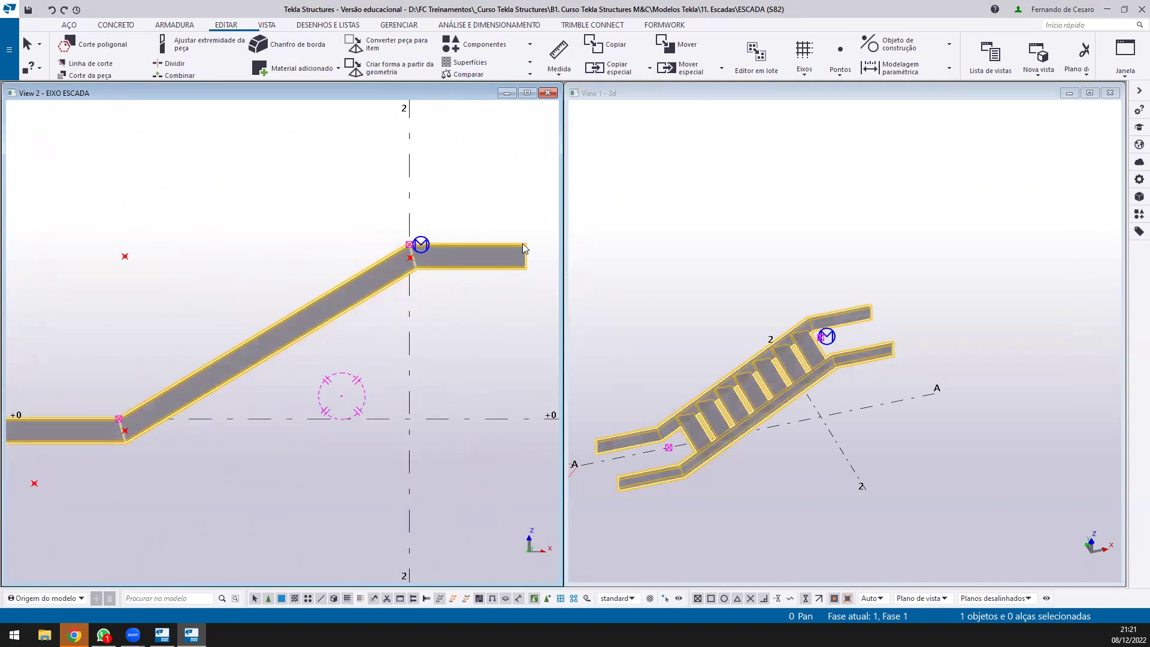
scroll(449, 152, "down", 1)
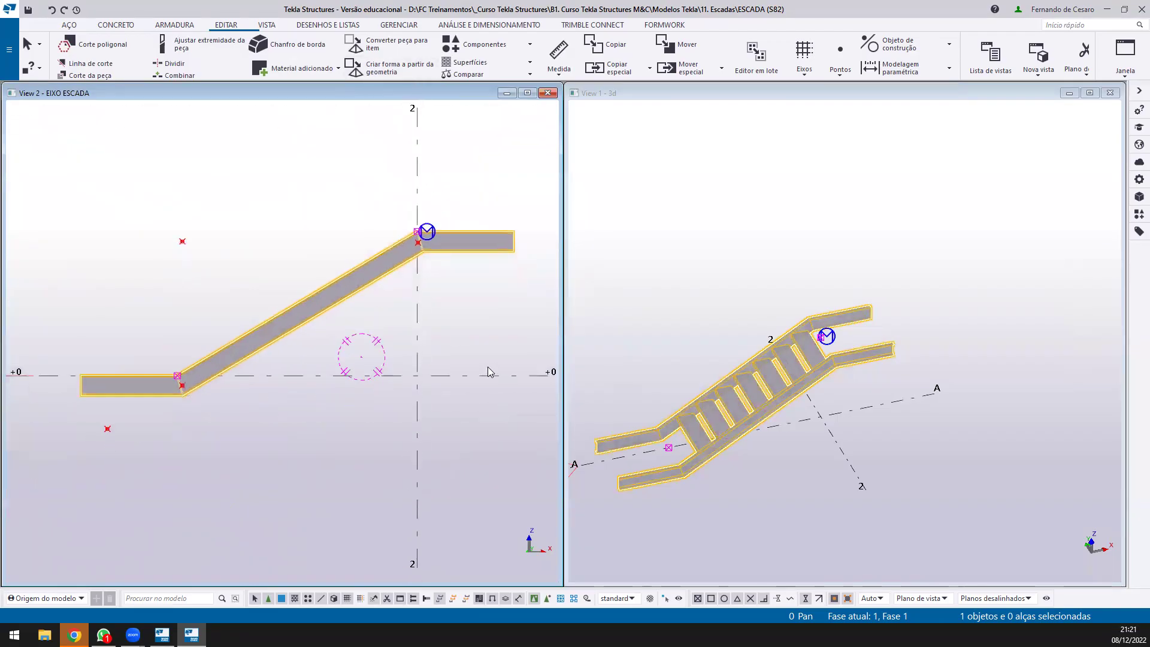
key("ctrl+m")
left_click(417, 372)
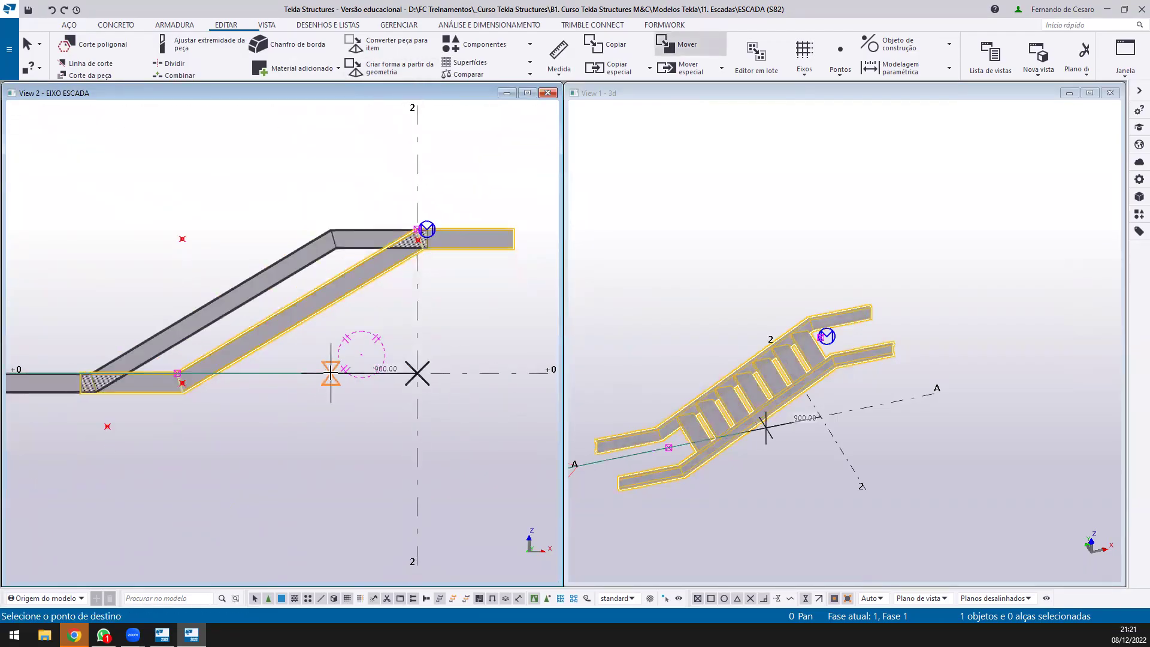
left_click(323, 376)
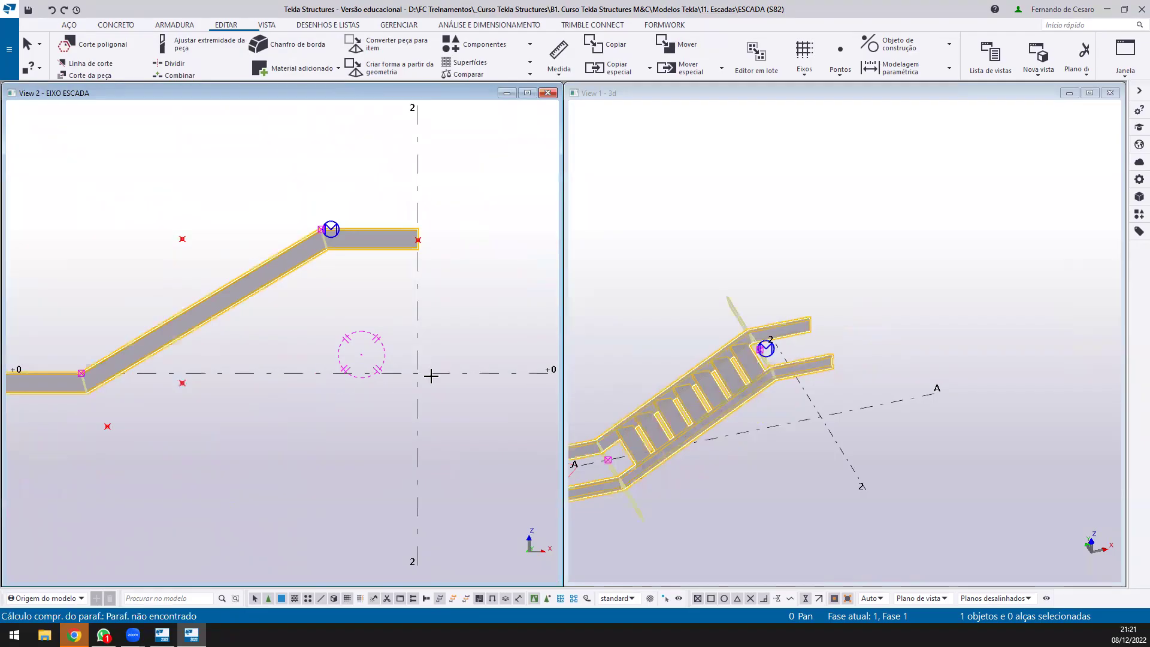
Set the stair's lower landing length to 0, modify the stair and close its properties
scroll(411, 242, "up", 2)
middle_click_drag(407, 252, 462, 347, "ctrl")
key("ctrl+p")
scroll(279, 443, "up", 4)
scroll(279, 443, "up", 2)
left_click(243, 425)
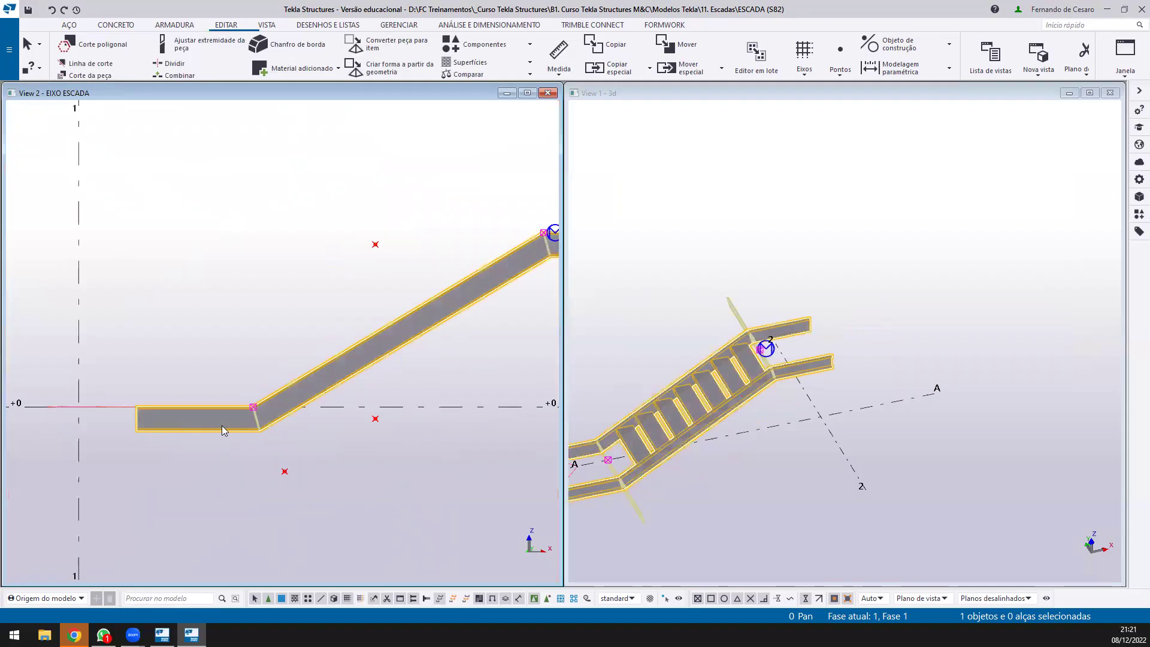
double_click(345, 380)
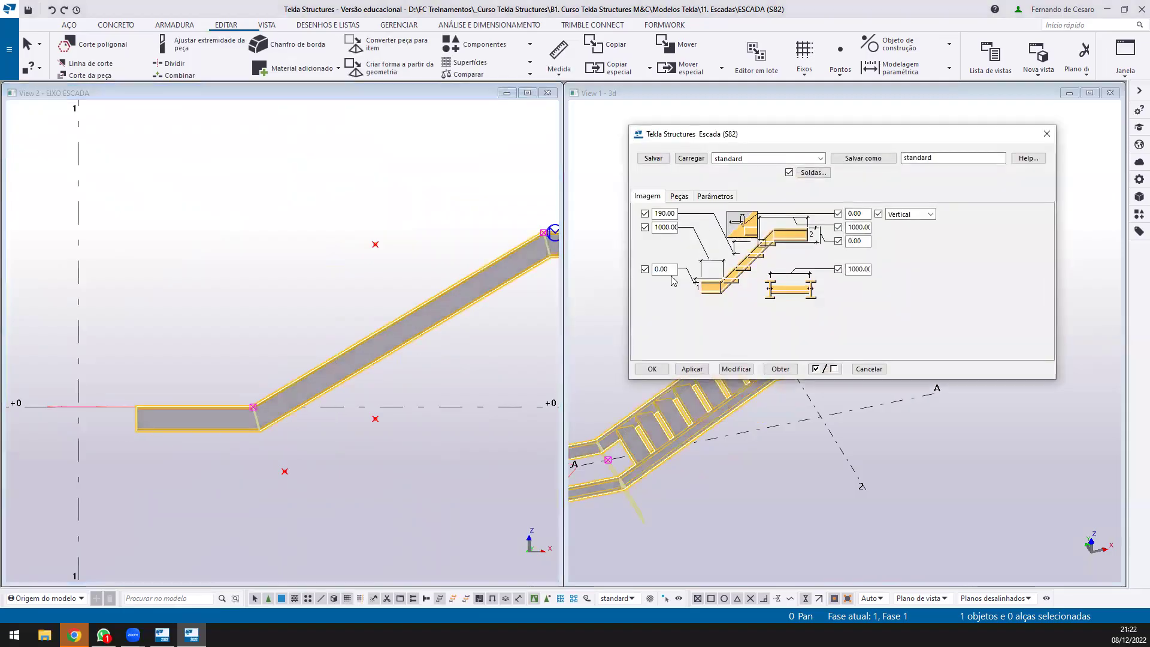
double_click(669, 228)
type("0")
left_click(737, 369)
middle_click_drag(255, 410, 250, 359)
scroll(250, 359, "up", 2)
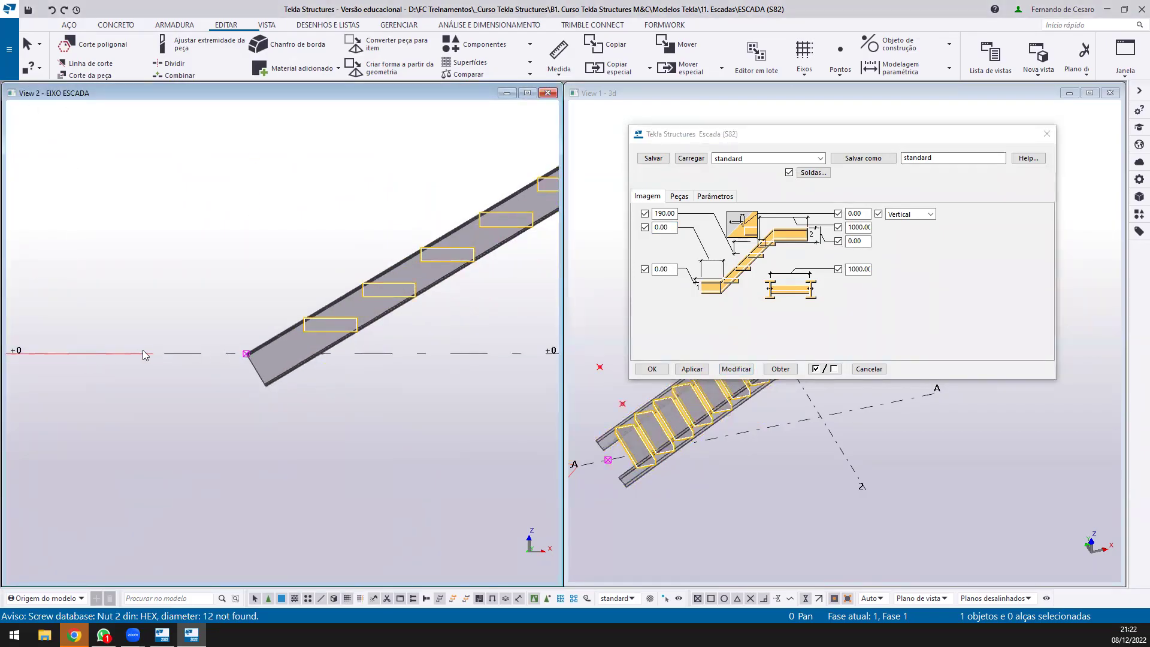
scroll(144, 353, "down", 2)
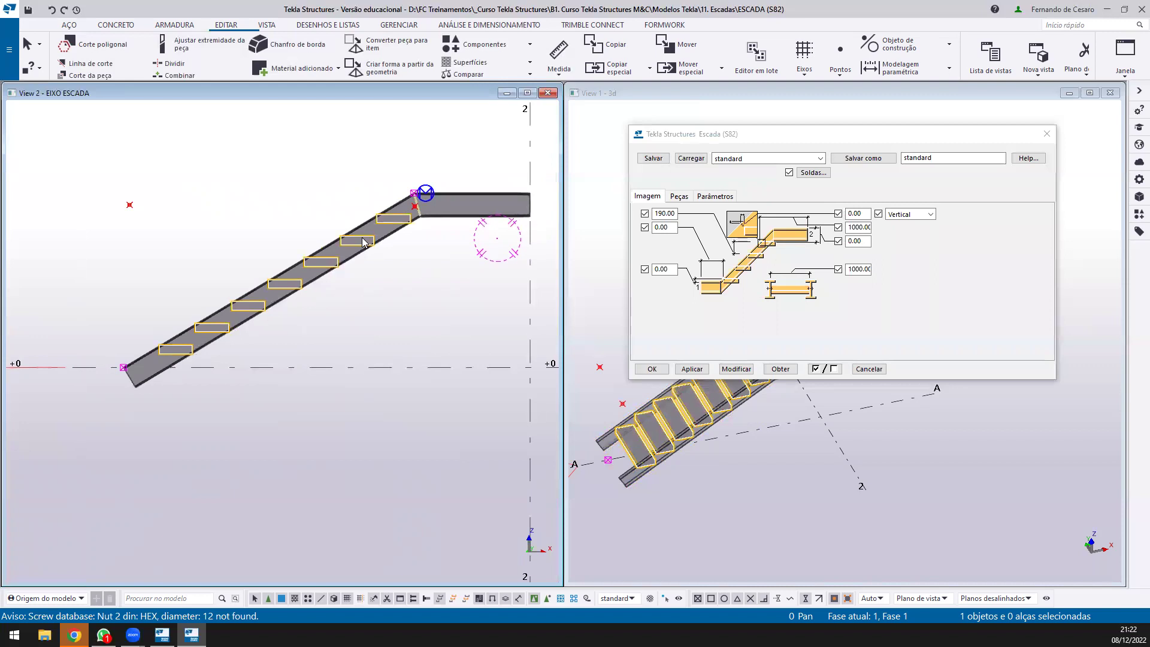
double_click(674, 268)
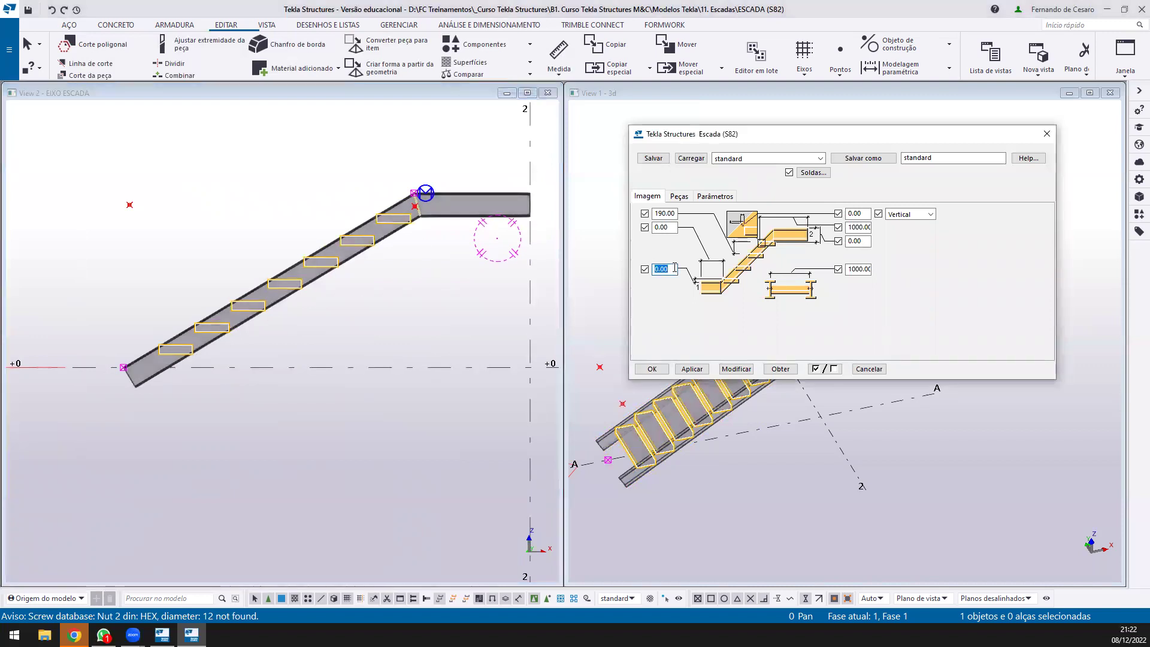
left_click(656, 368)
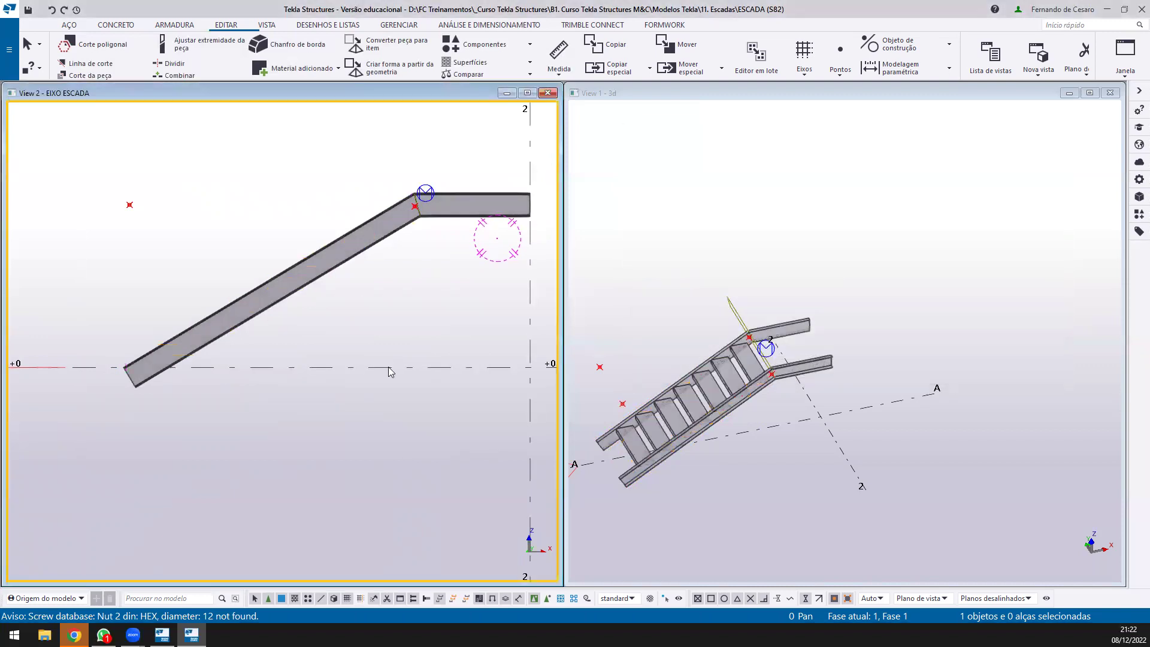
Switch the parts in the EIXO ESCADA view to wireframe display and frame the steps behind the stringer
middle_click_drag(305, 308, 244, 328)
middle_click_drag(829, 346, 996, 262)
scroll(892, 312, "up", 4)
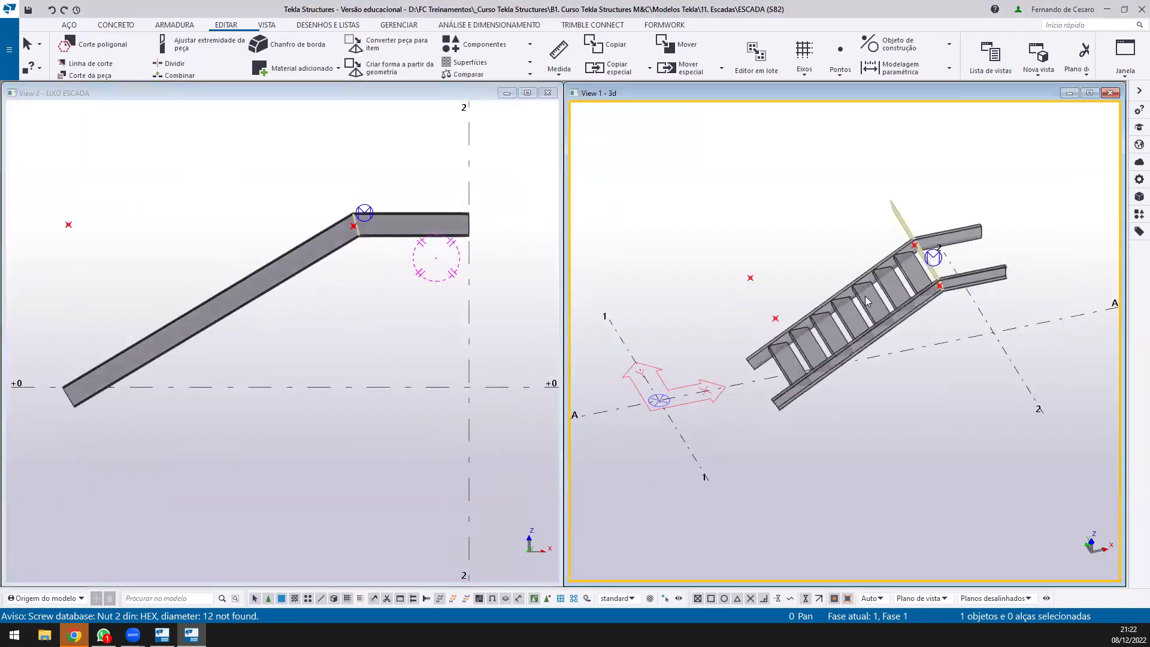
middle_click_drag(888, 318, 913, 321, "ctrl")
left_click(310, 340)
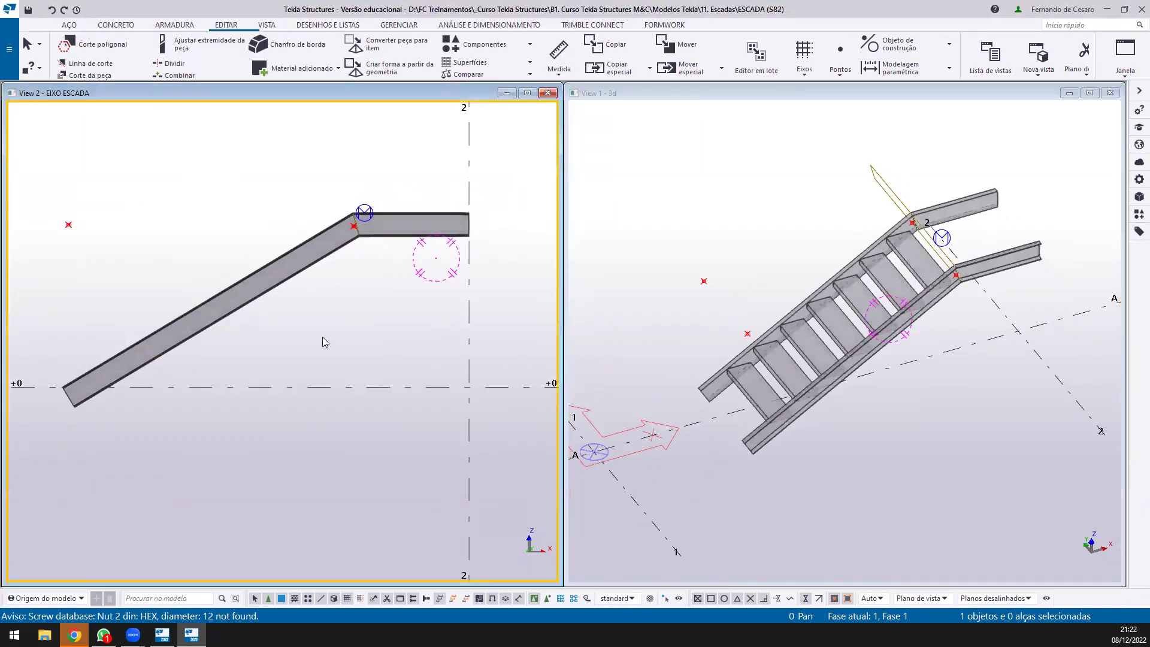
key("ctrl+1")
middle_click_drag(225, 347, 366, 307)
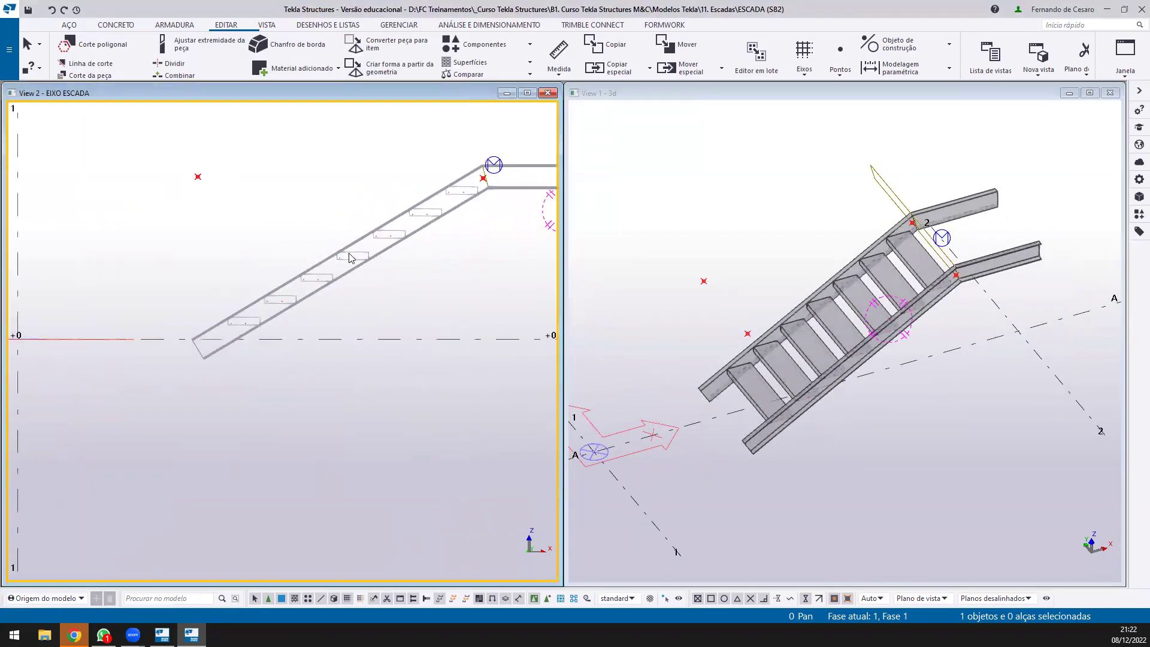
scroll(451, 310, "up", 8)
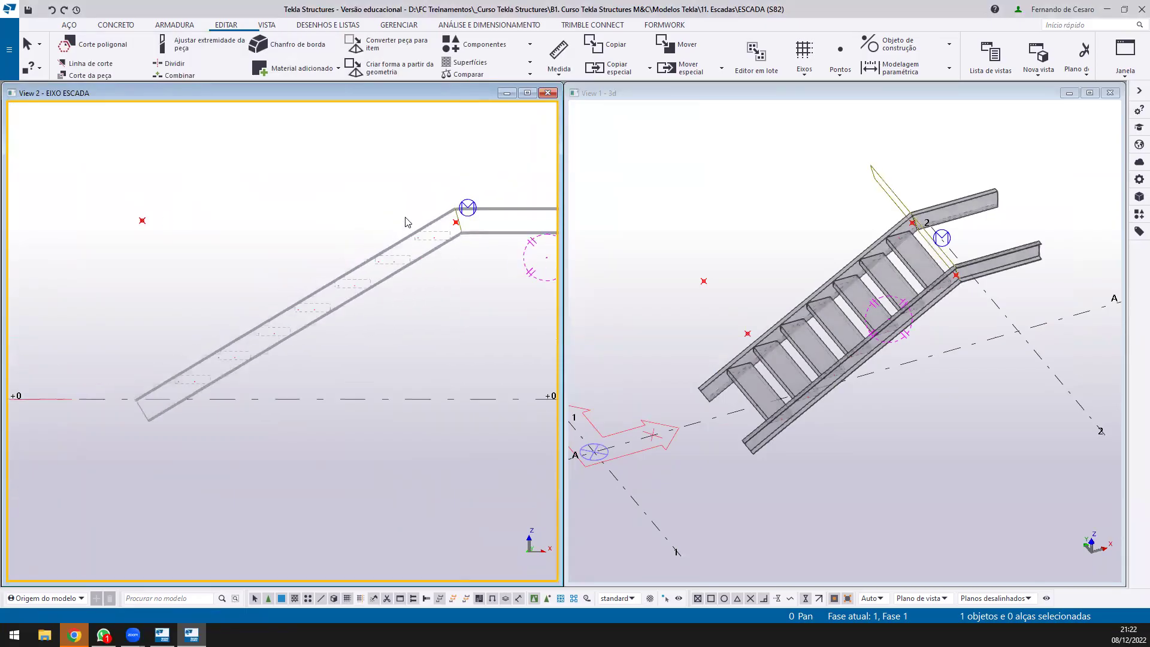
Measure the distance between the top corners of two consecutive steps near the upper landing
key("f")
left_click(391, 365)
key("Escape")
key("f")
left_click(423, 203)
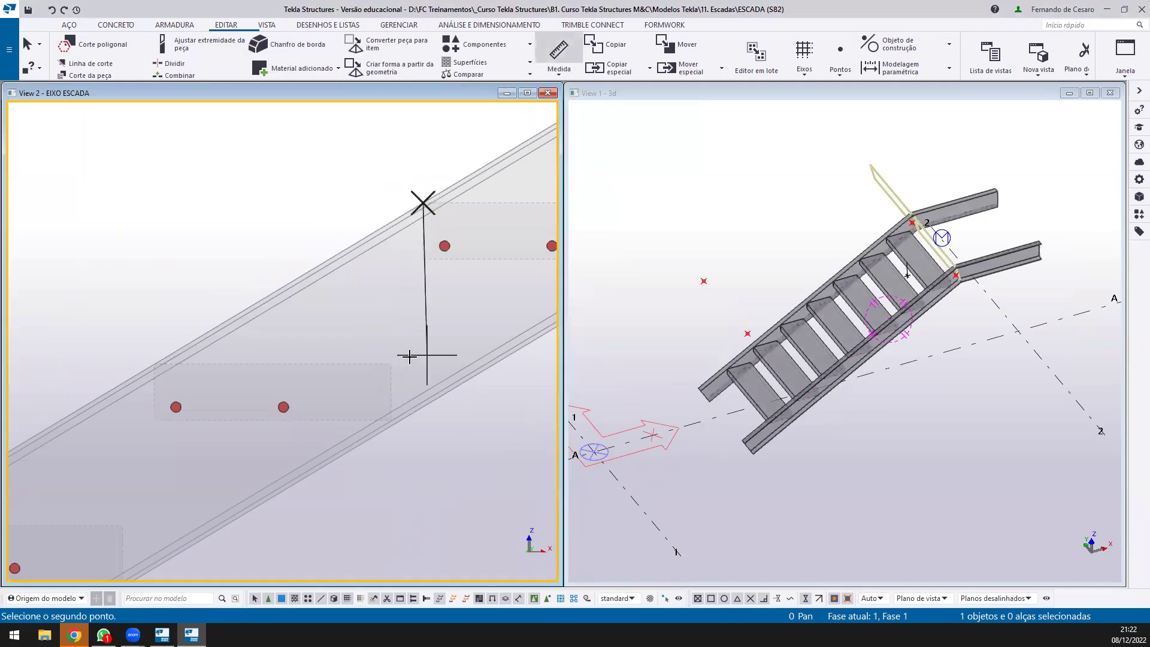
left_click(391, 364)
left_click(257, 216)
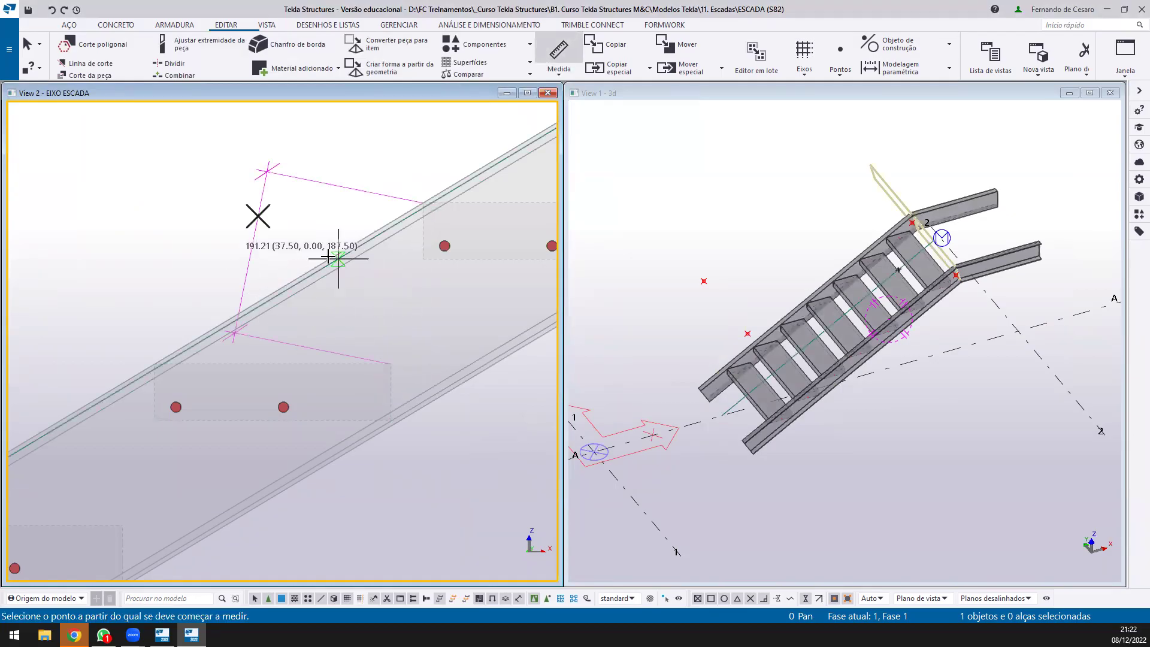
key("Escape")
key("ctrl")
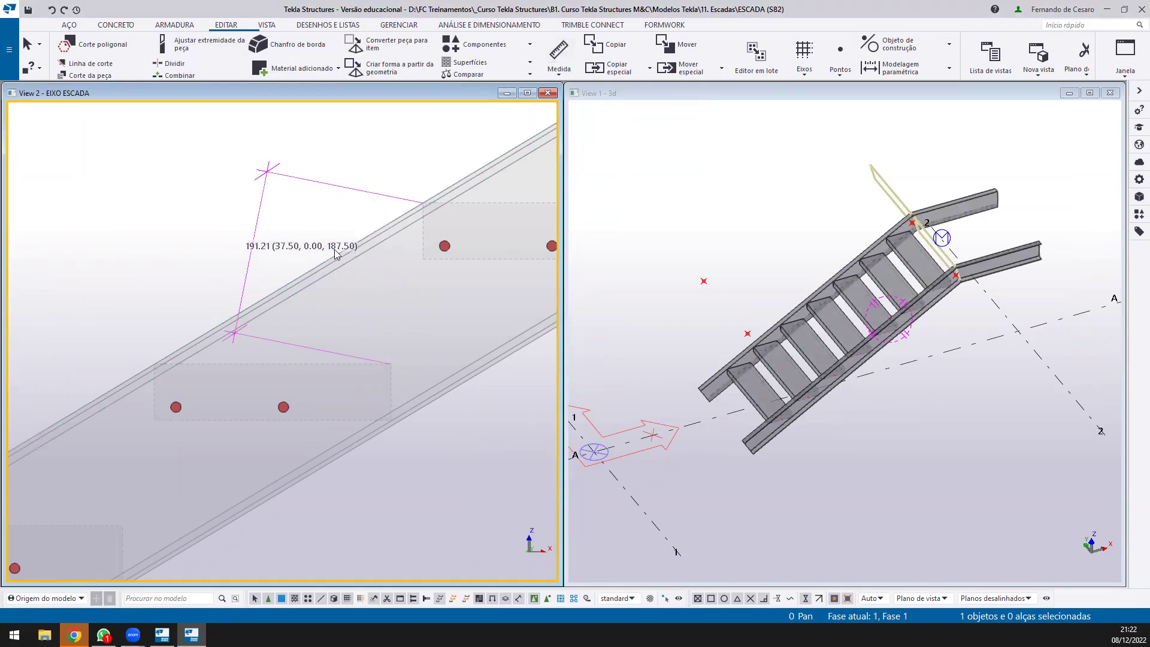
Open Calculator and measure the vertical distance from the +0 level to the top of the upper landing at grid line 2
scroll(360, 254, "down", 6)
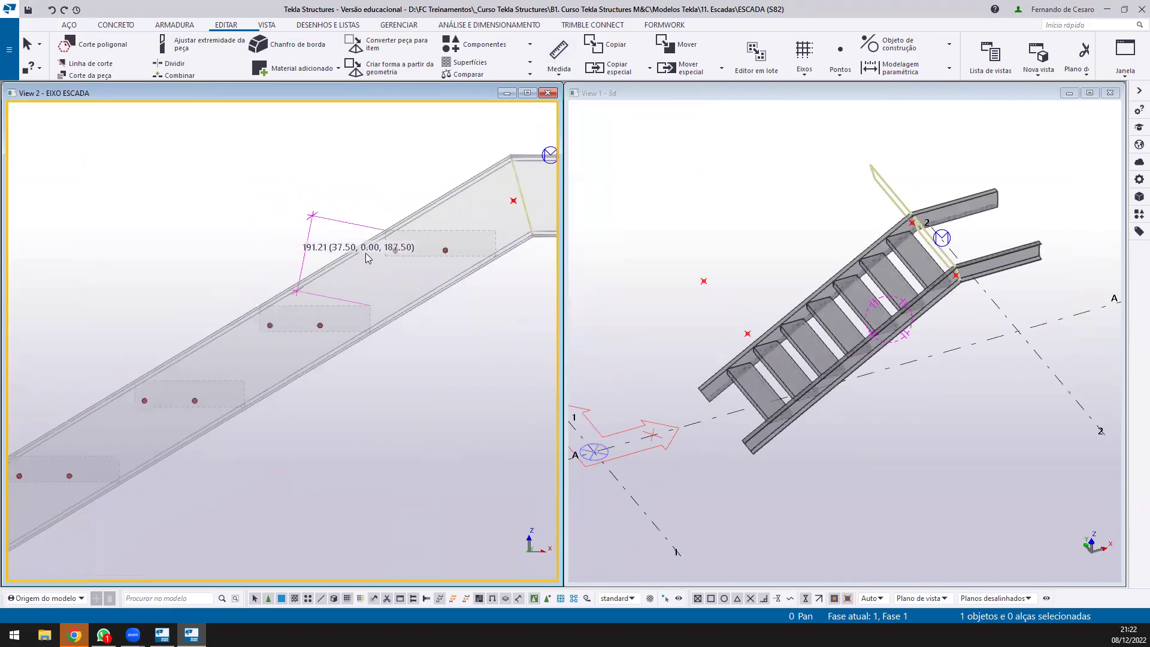
key("alt+Tab")
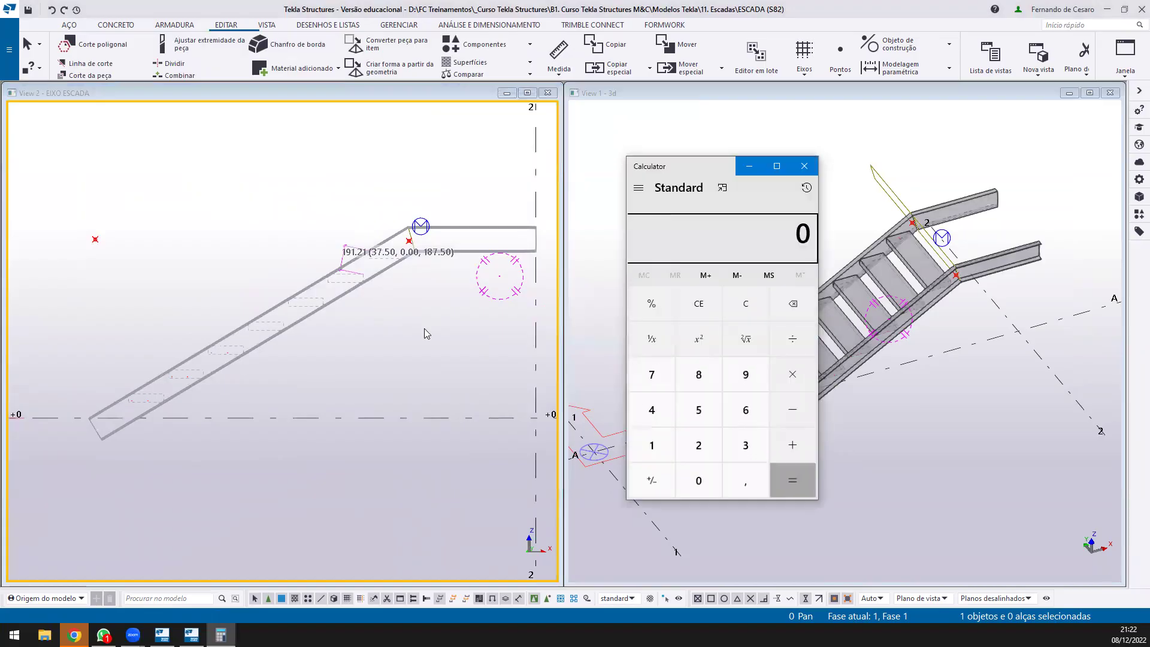
middle_click_drag(508, 247, 412, 237)
key("f")
left_click(439, 217)
left_click(439, 408)
left_click(487, 327)
middle_click_drag(512, 327, 443, 308)
Divide 1500 by 190 in Calculator, and return to the stair model with the Measure command ended
left_click(221, 635)
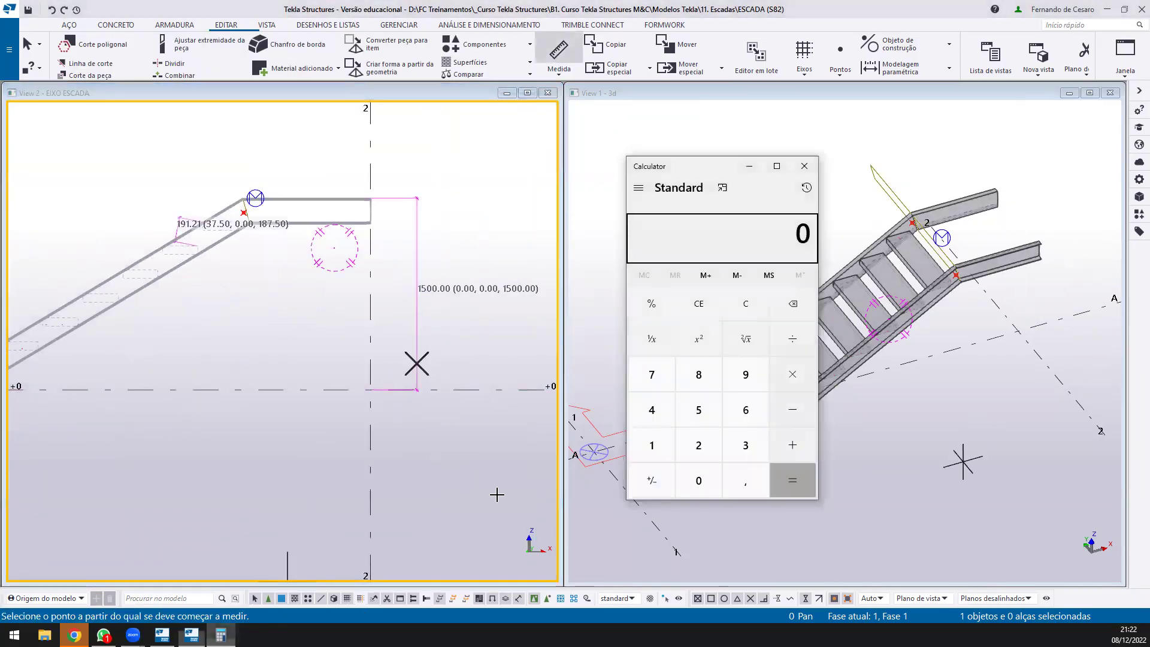
type("1500/190")
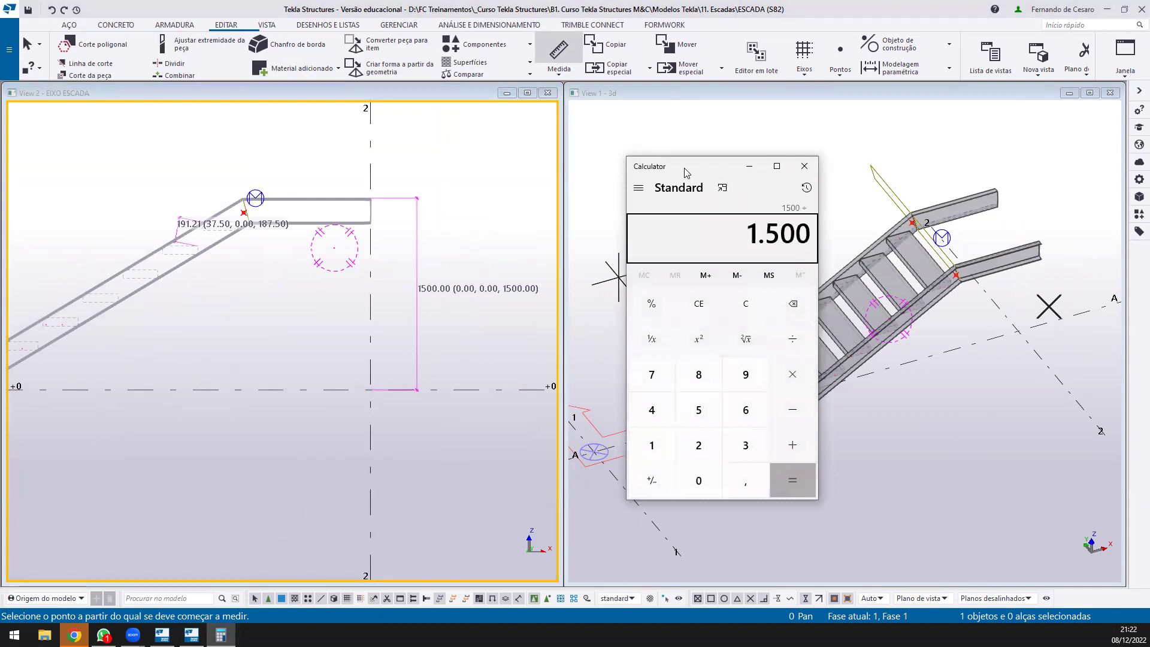
key("Return")
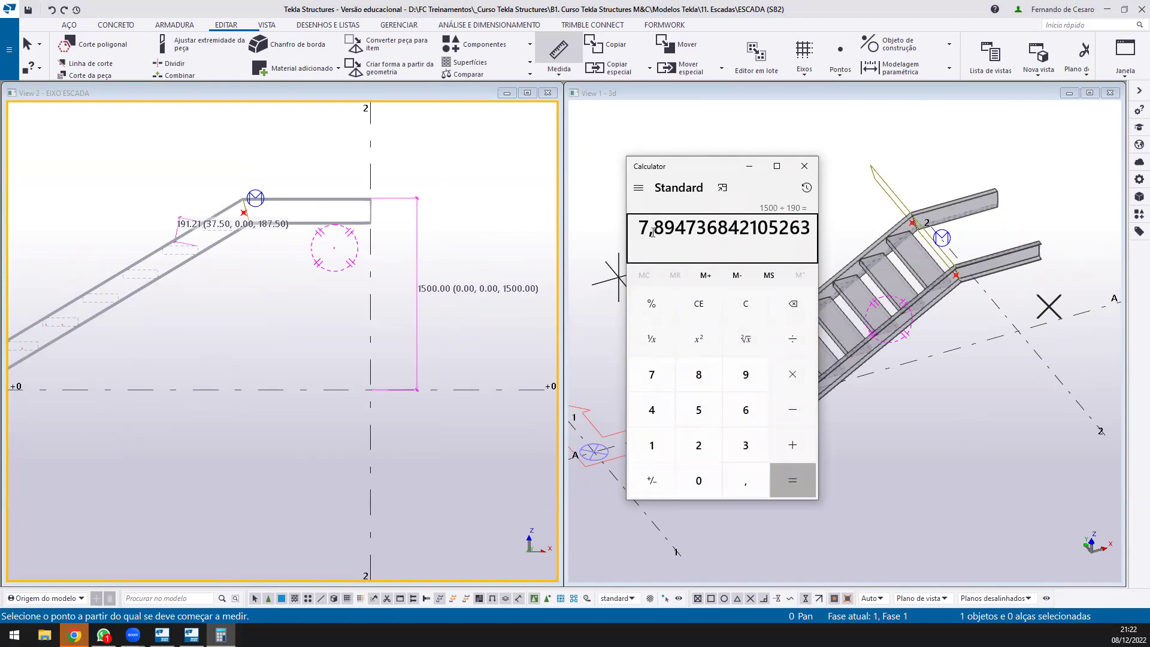
right_click(306, 292)
left_click(315, 303)
Measure the distance between the upper front corners of two consecutive steps in the EIXO ESCADA view
middle_click_drag(221, 347, 461, 299)
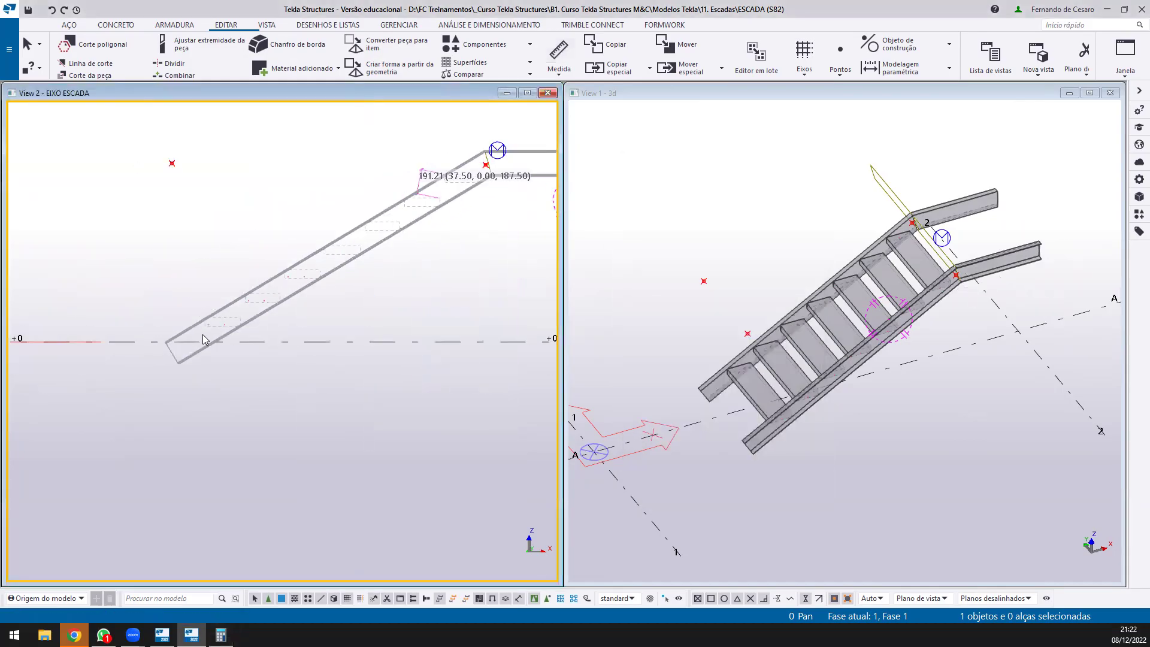
scroll(208, 333, "up", 2)
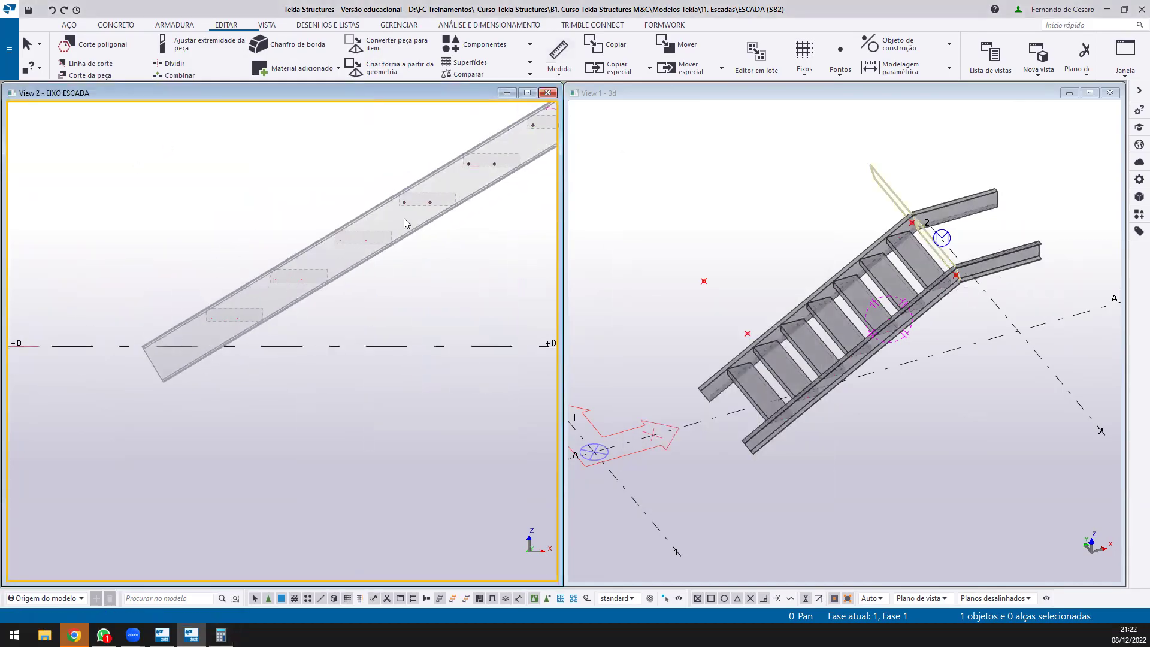
middle_click_drag(419, 211, 265, 312)
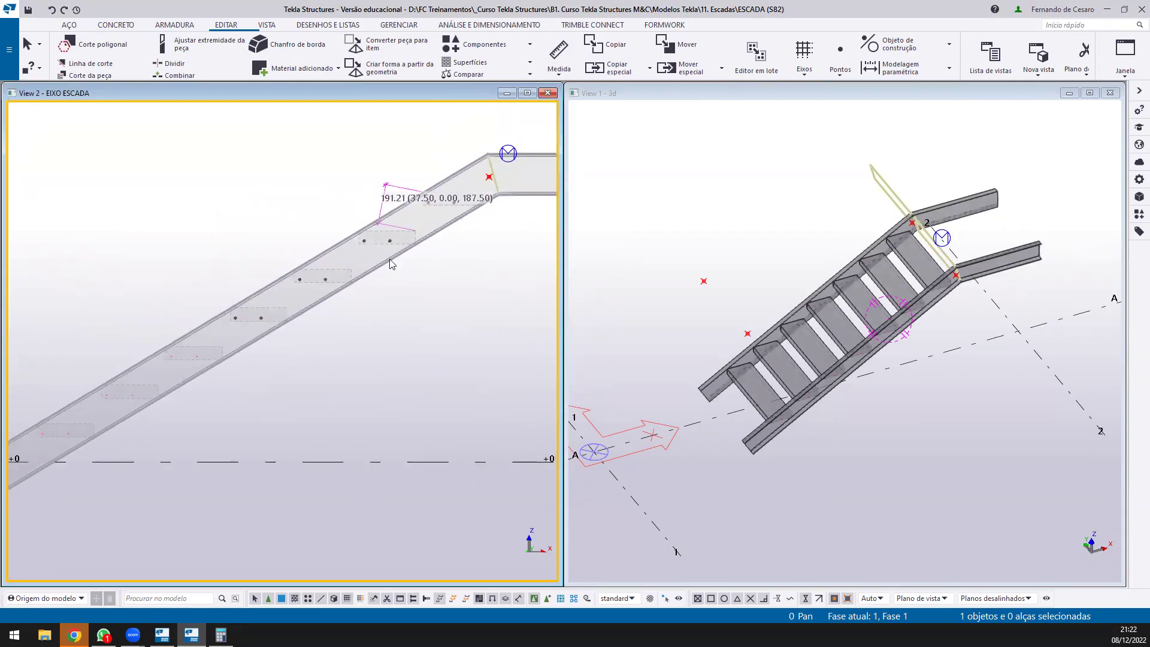
middle_click_drag(443, 201, 324, 258)
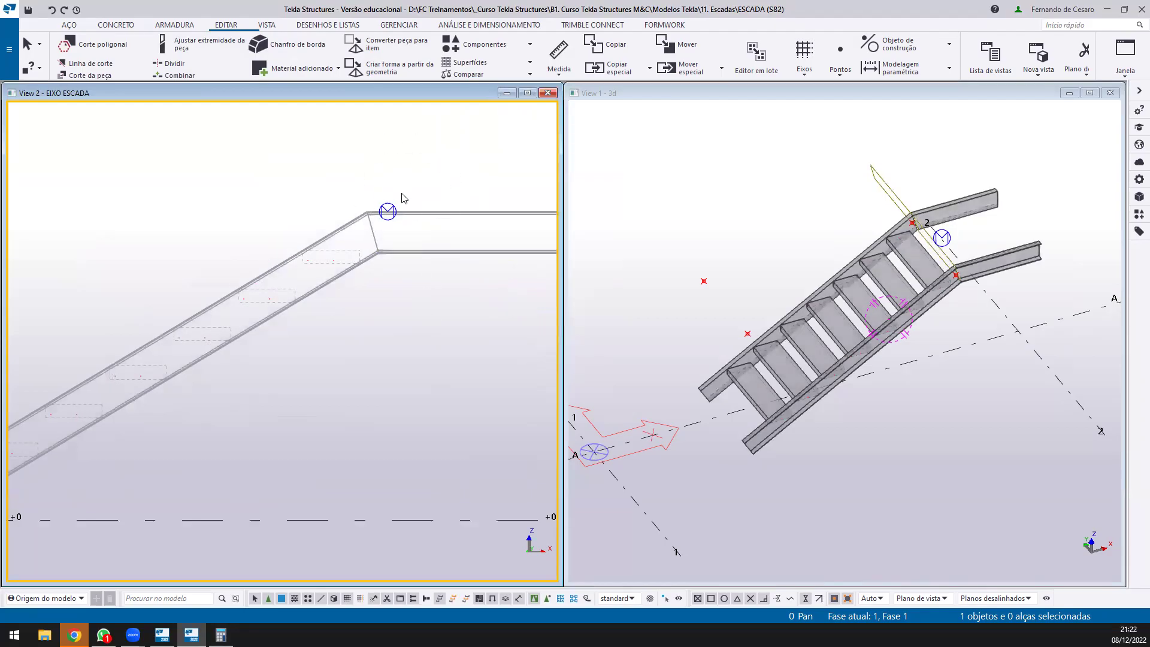
scroll(401, 198, "down", 2)
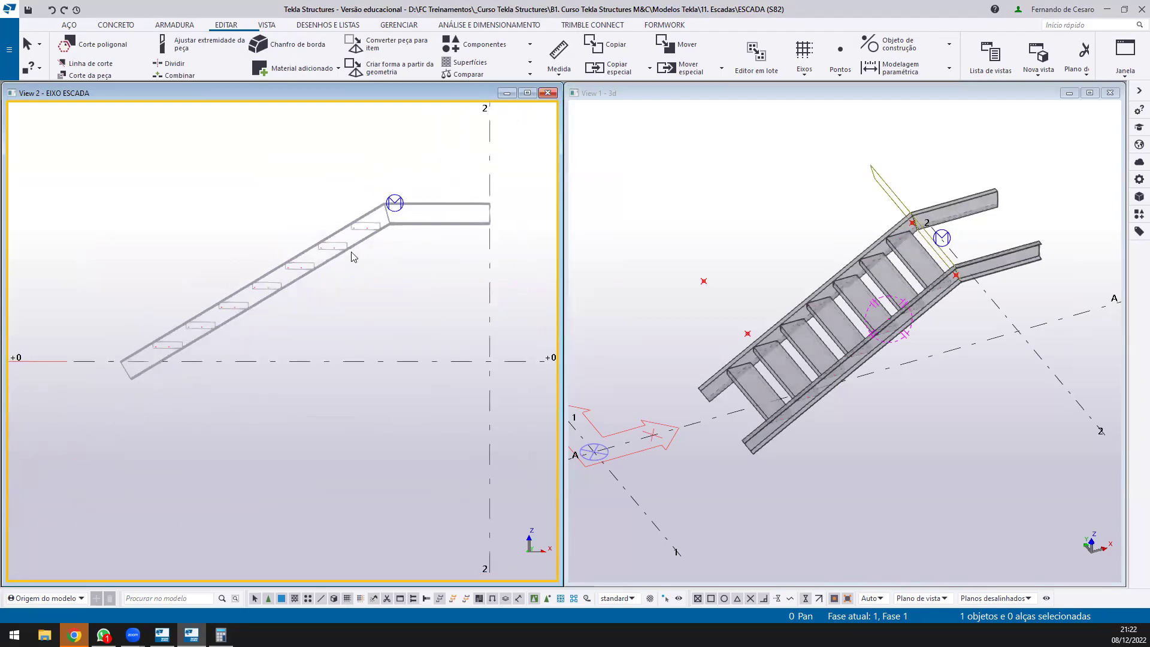
scroll(343, 211, "up", 4)
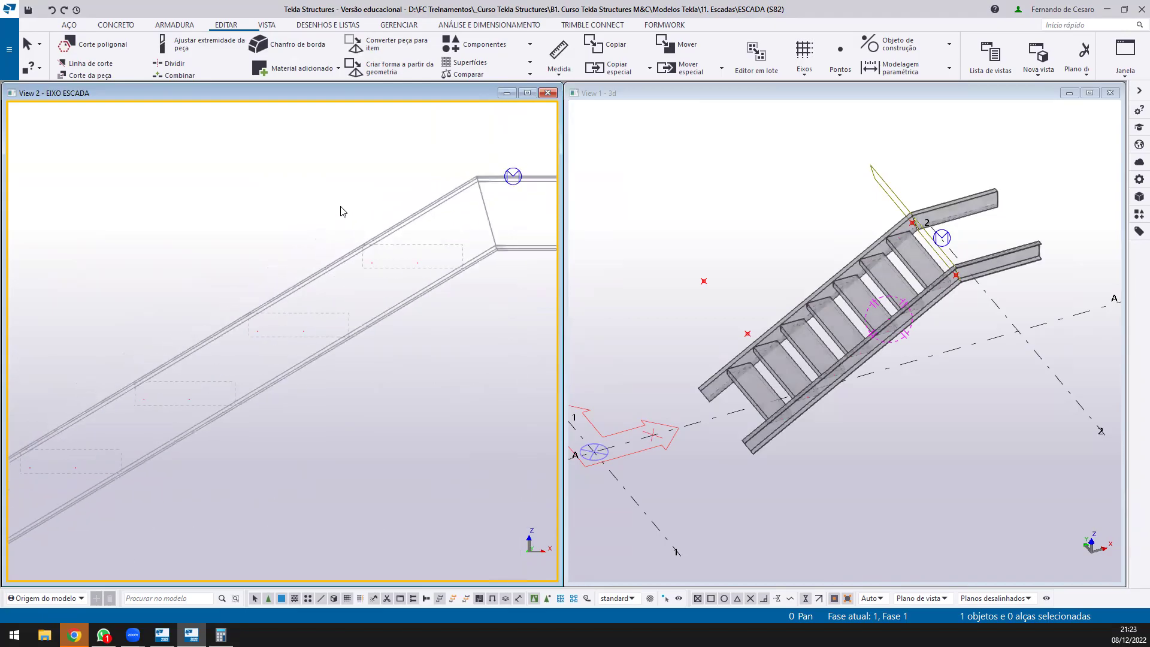
scroll(251, 317, "up", 4)
key("f")
left_click(248, 307)
left_click(411, 202)
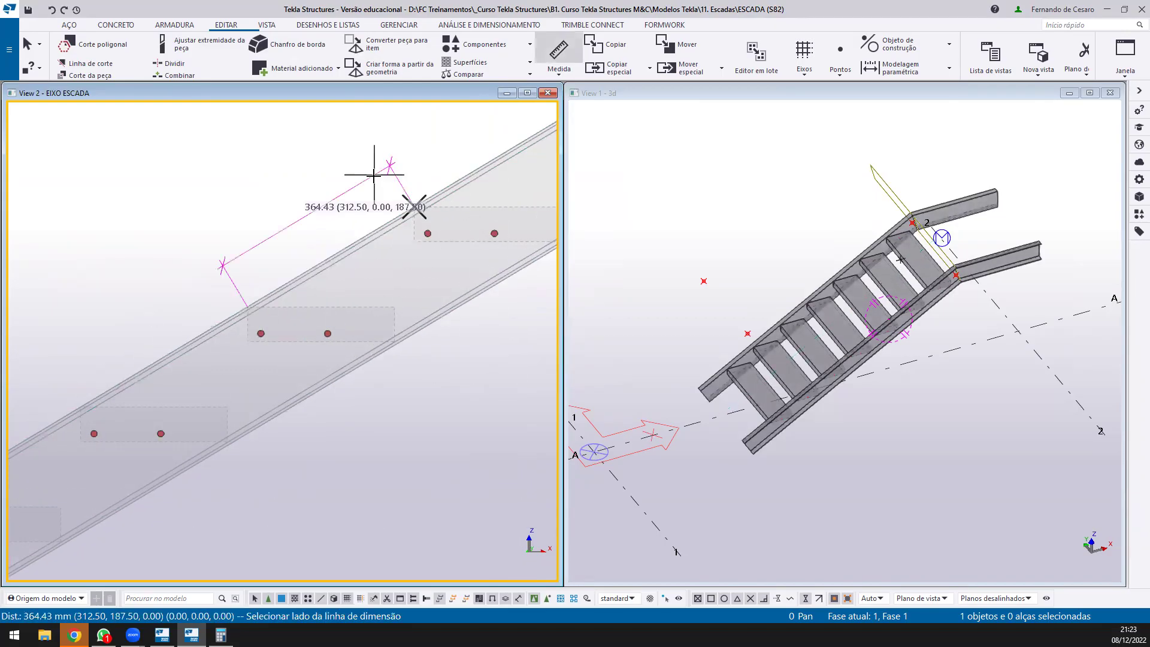
left_click(388, 328)
scroll(344, 222, "up", 1)
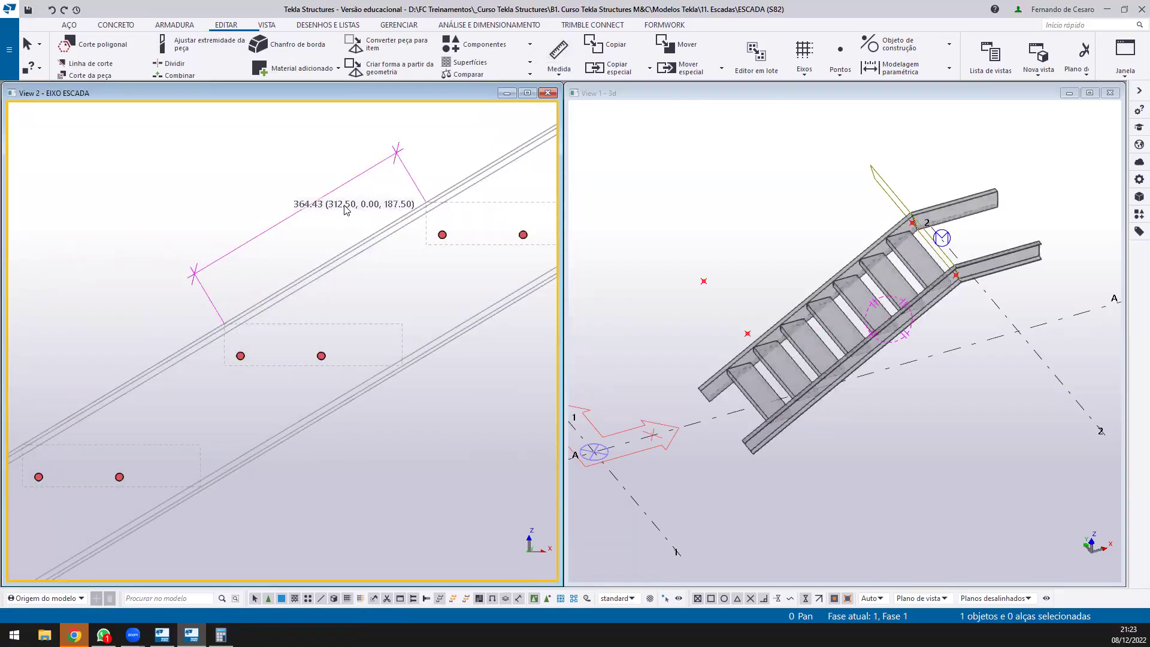
Show the EIXO ESCADA view shaded in 3D and examine the corners of the measured steps
middle_click_drag(346, 209, 328, 208)
key("ctrl+4")
scroll(413, 318, "down", 2)
scroll(315, 432, "up", 4)
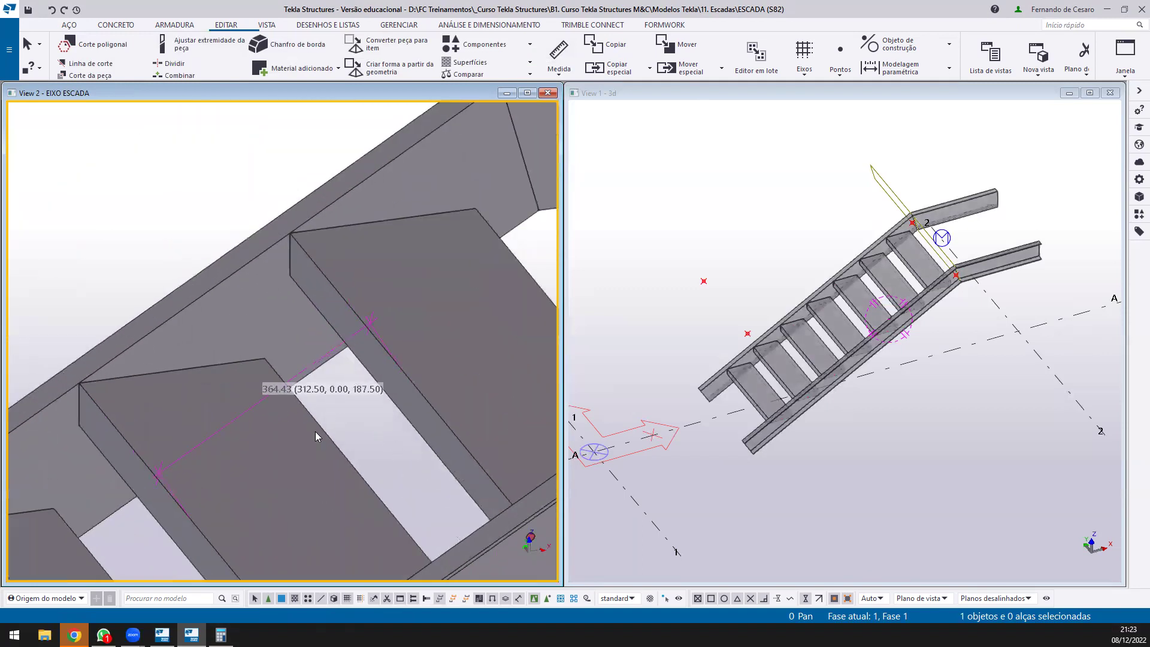
middle_click_drag(315, 431, 238, 411)
scroll(270, 378, "up", 2)
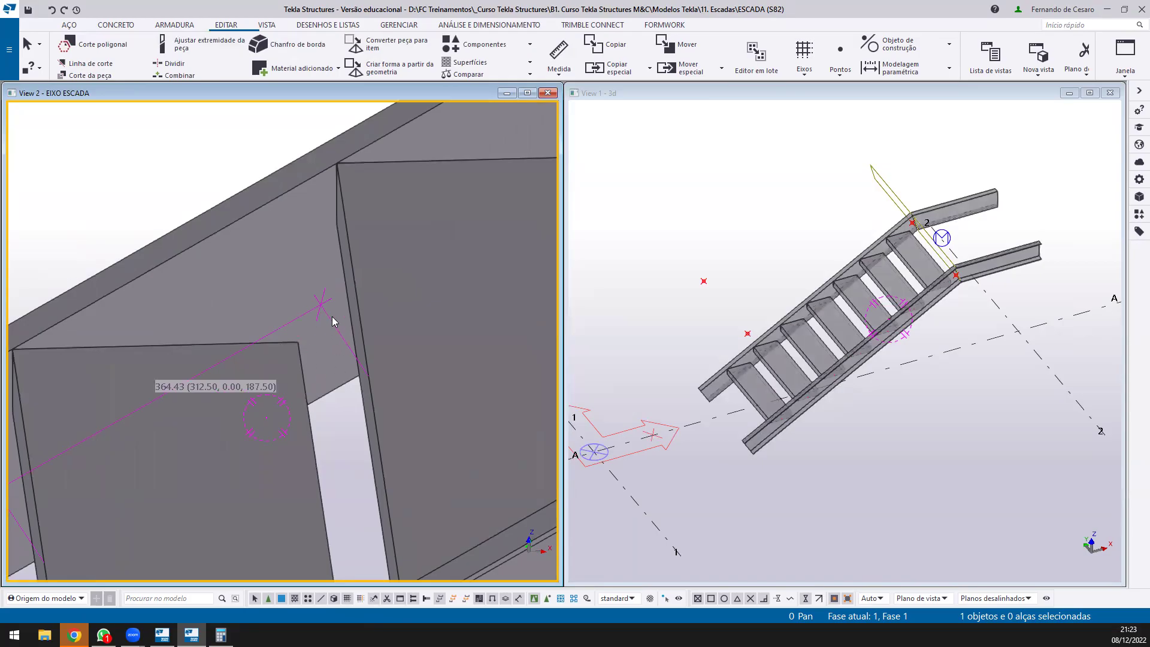
scroll(332, 316, "down", 2)
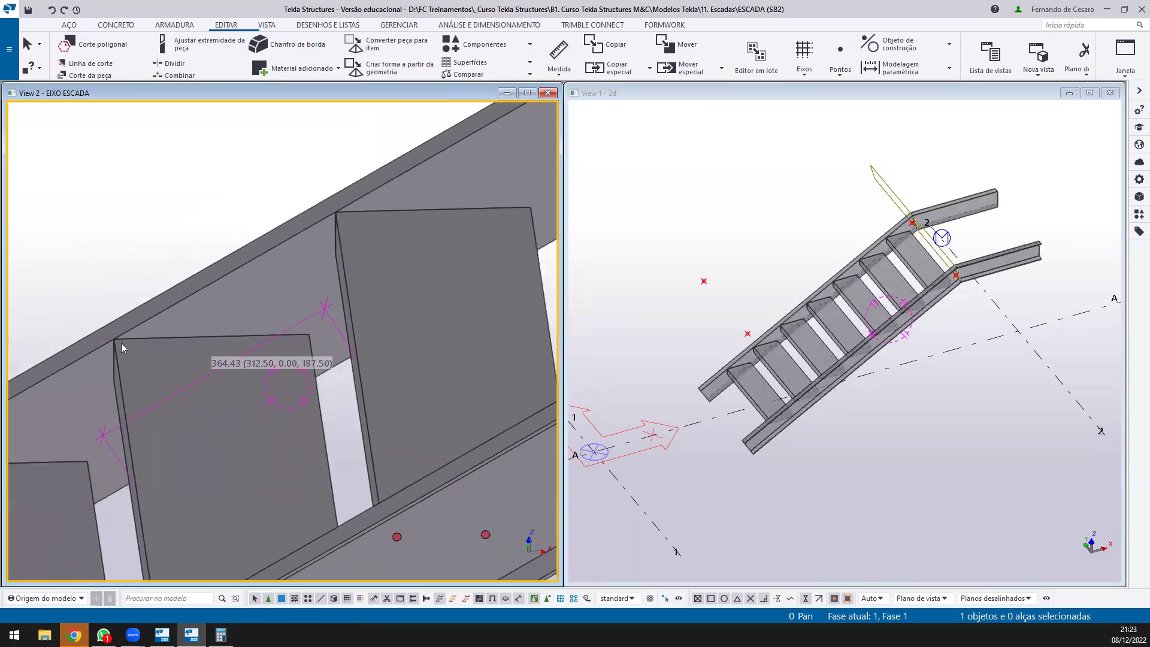
left_click(337, 214)
scroll(336, 213, "down", 2)
scroll(285, 166, "down", 1)
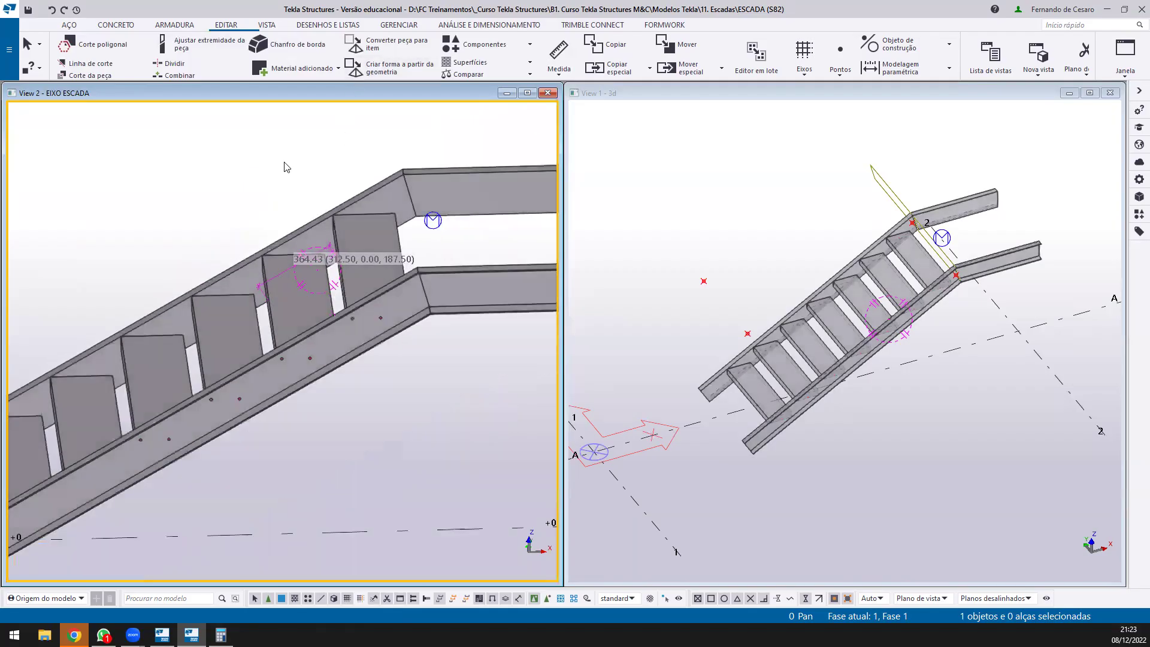
Return the EIXO ESCADA view to its flat side projection with wireframe parts and the whole flight in frame
key("ctrl+p")
scroll(322, 395, "up", 2)
key("ctrl+2")
scroll(367, 358, "up", 2)
scroll(293, 387, "up", 1)
middle_click_drag(274, 391, 306, 320)
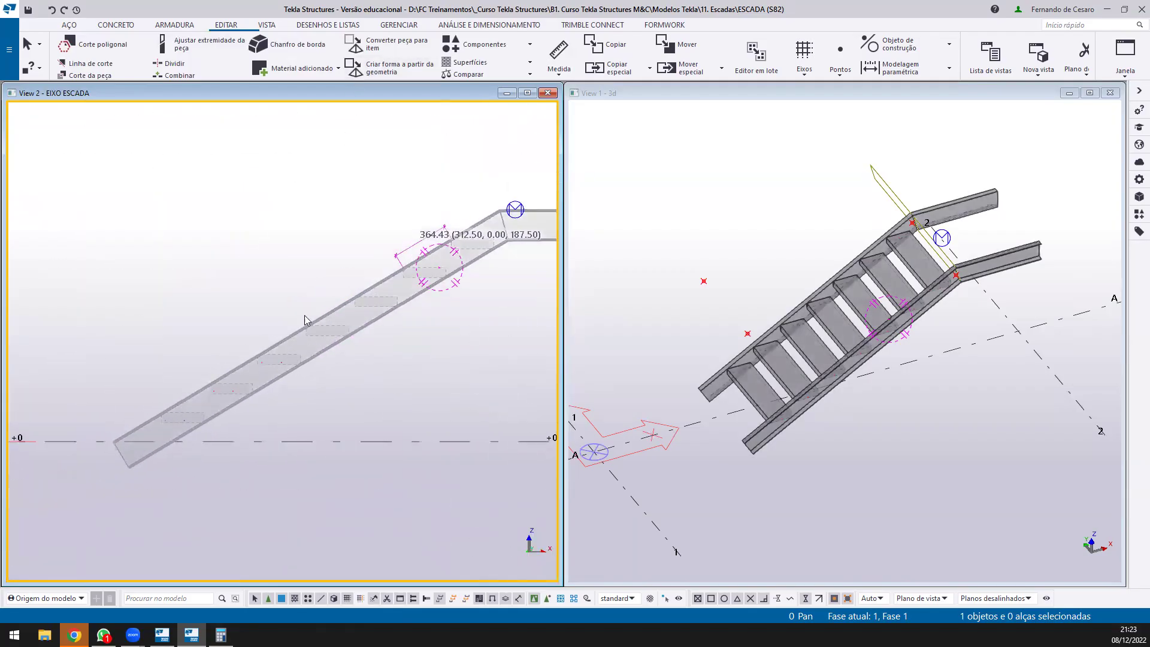
Select the stair component, inspect the handle at its lower end on the +0 level, and clear the selection
left_click(326, 352)
middle_click_drag(106, 448, 129, 412)
key("ctrl")
key("ctrl")
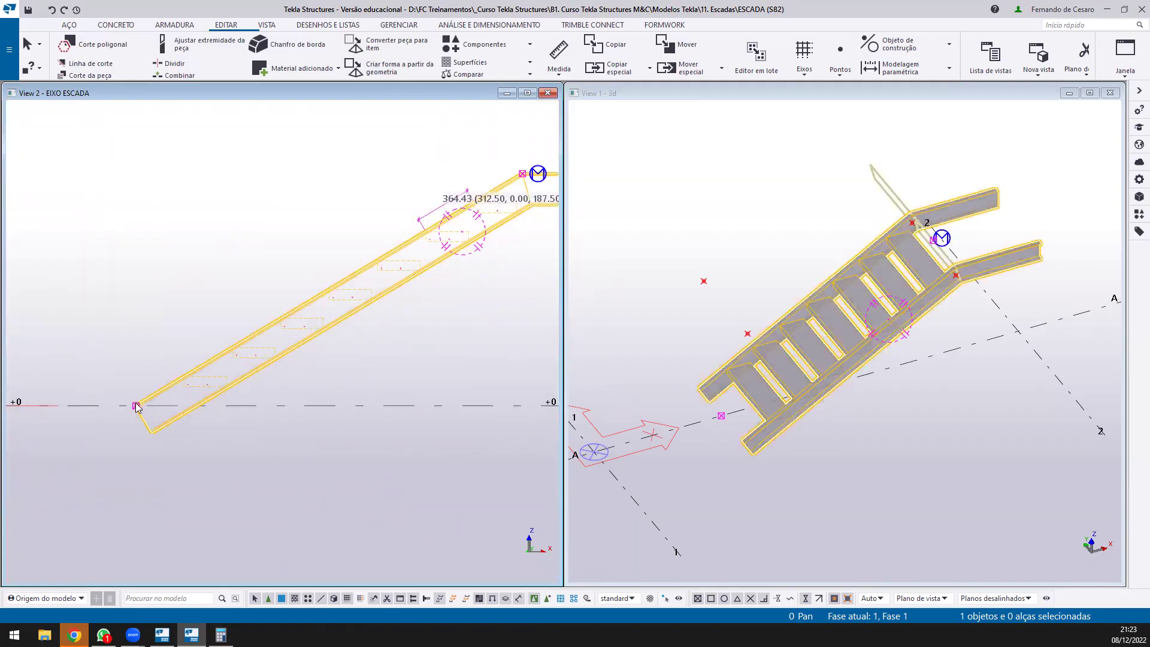
left_click(400, 362)
scroll(437, 338, "down", 1)
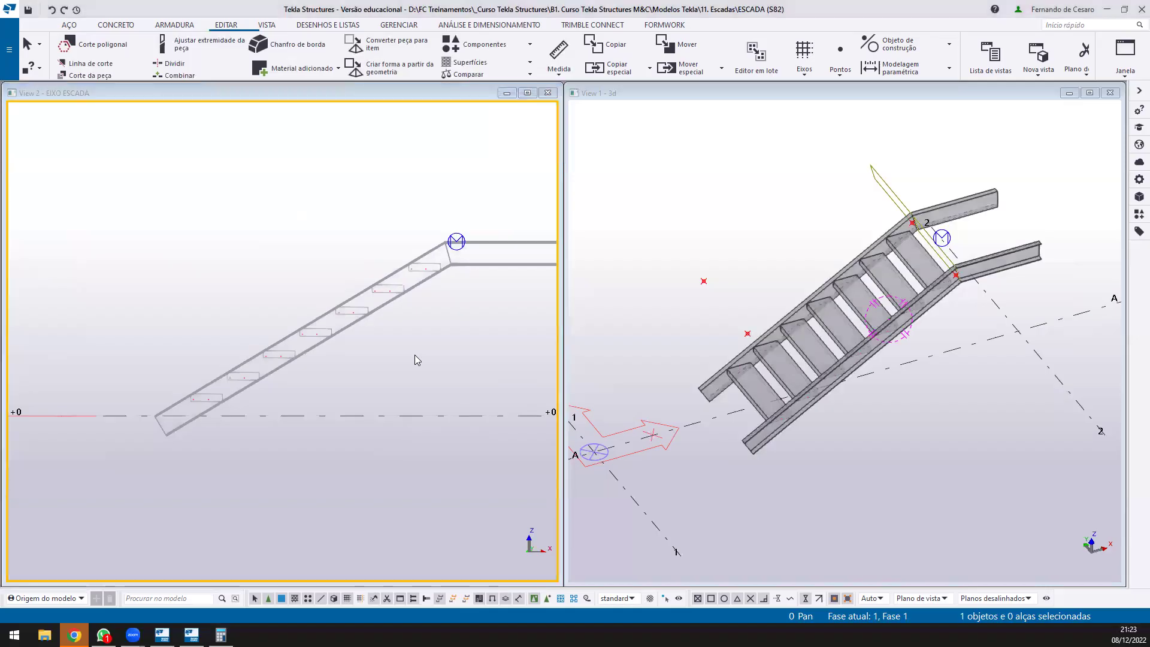
Multiply 250 by 8 in Calculator and close it
key("super+7")
type("250")
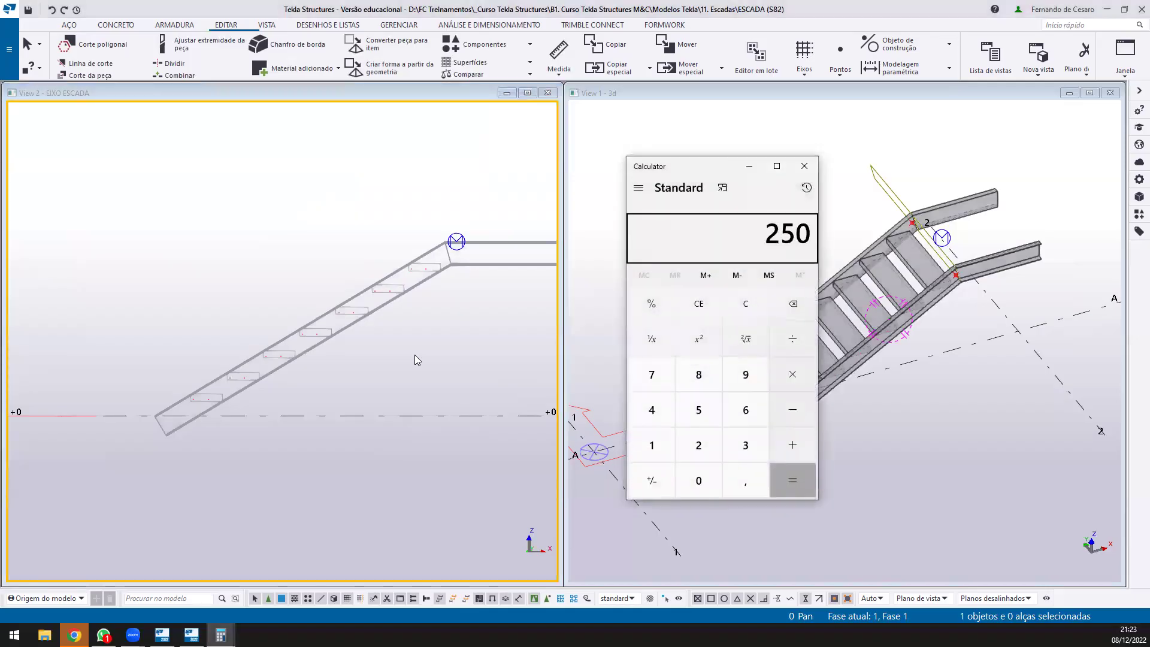
type(" × 8")
key("Return")
left_click_drag(750, 233, 816, 235)
left_click(804, 166)
Draw a vertical construction line from the stringer's upper bend down to the +0 level
scroll(419, 282, "up", 3)
left_click(370, 229)
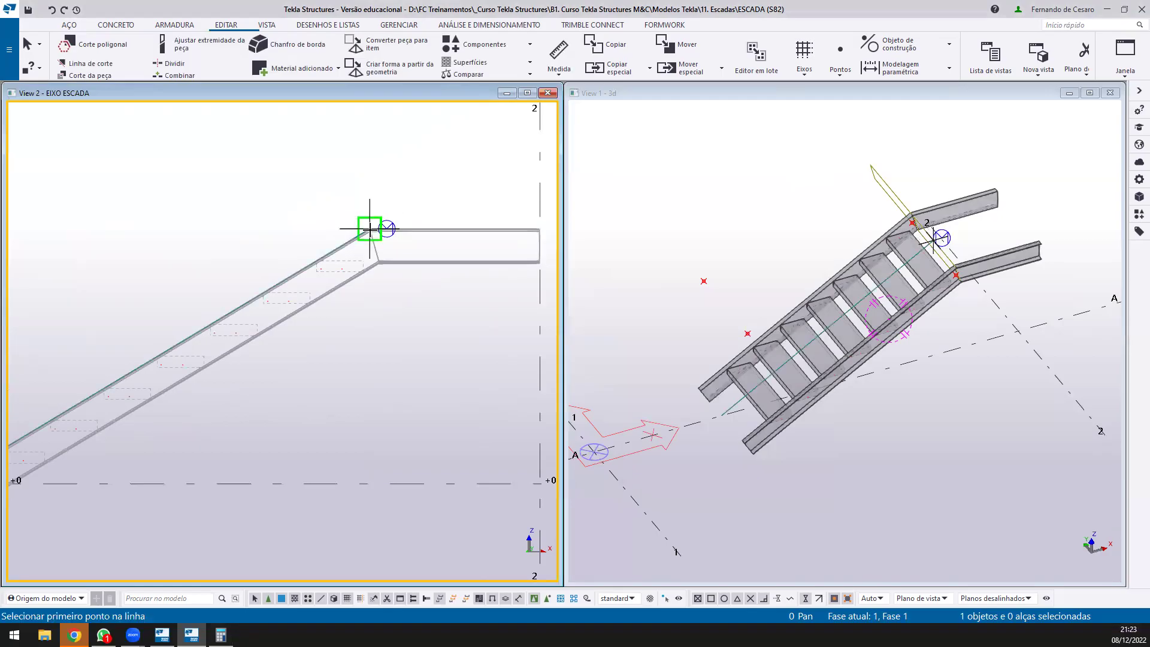
left_click(365, 484)
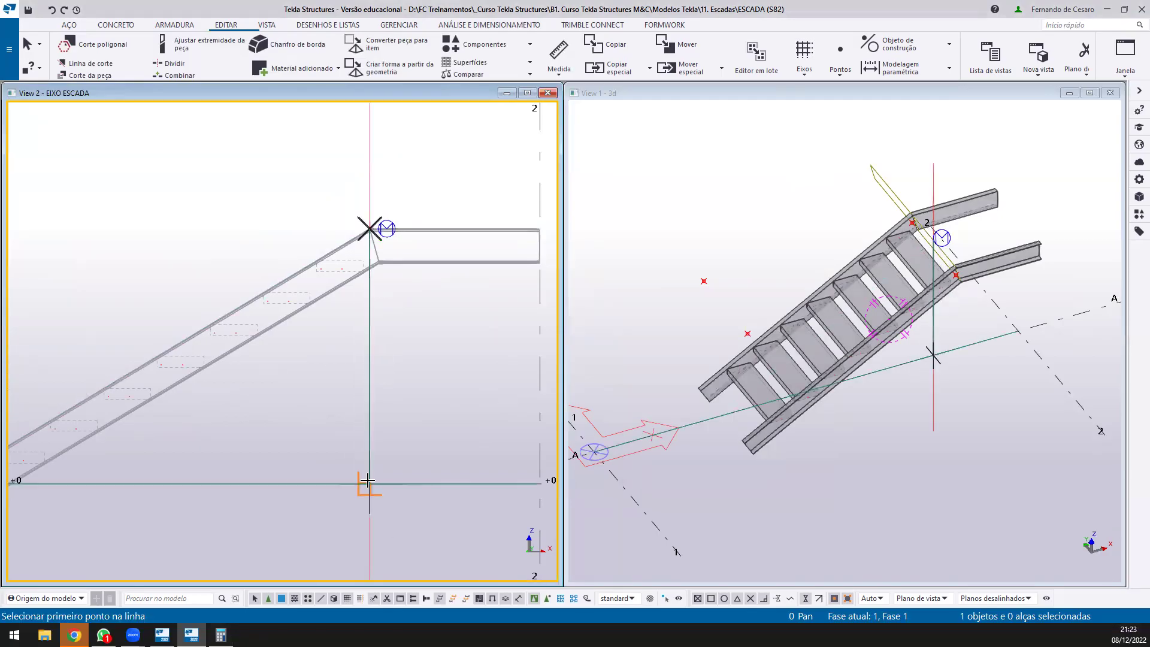
scroll(411, 357, "down", 1)
Copy the construction line 2000 mm horizontally along the +0 level towards the foot of the stair
key("ctrl+c")
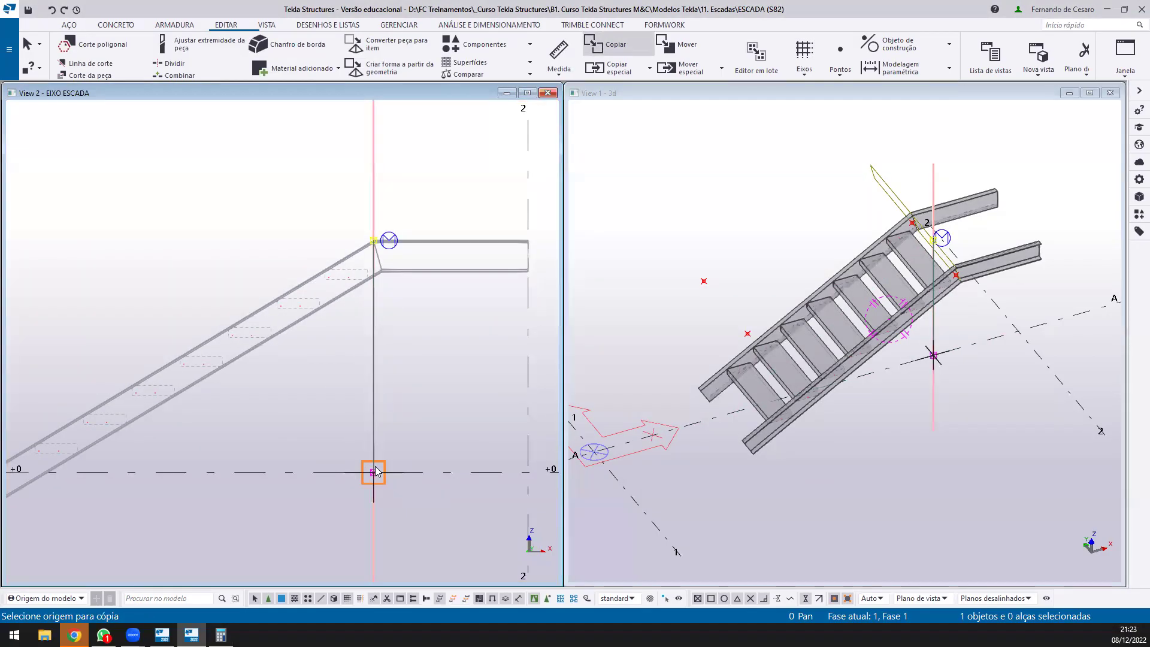
left_click(373, 472)
type("200")
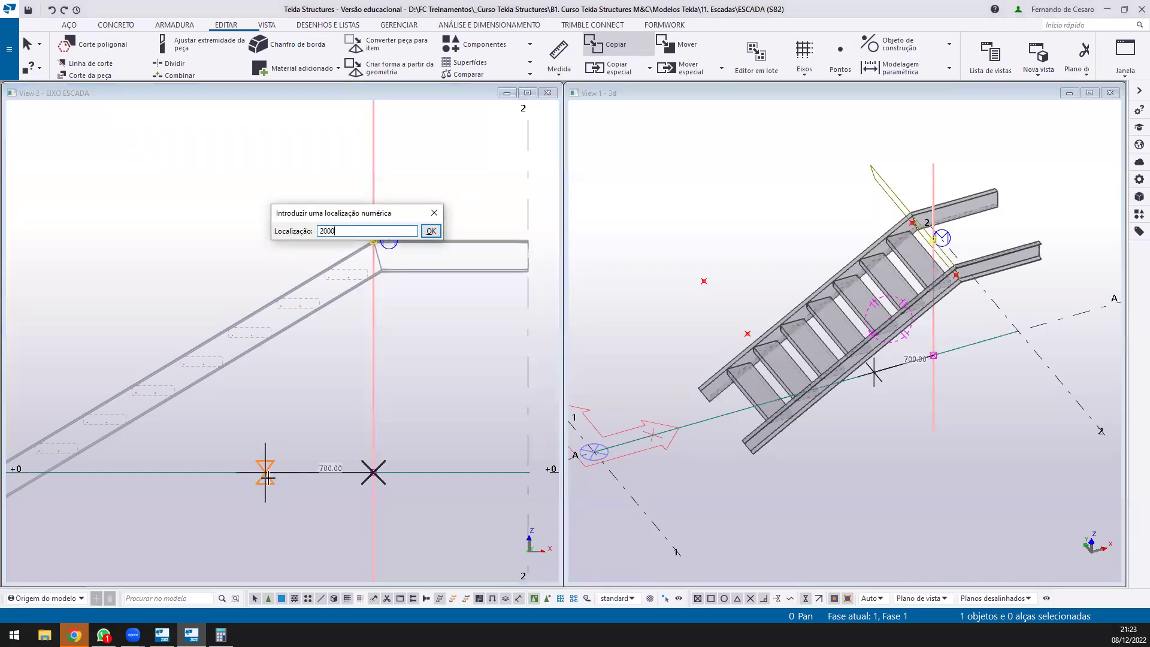
type("0")
key("Return")
scroll(265, 413, "down", 1)
scroll(91, 347, "up", 1)
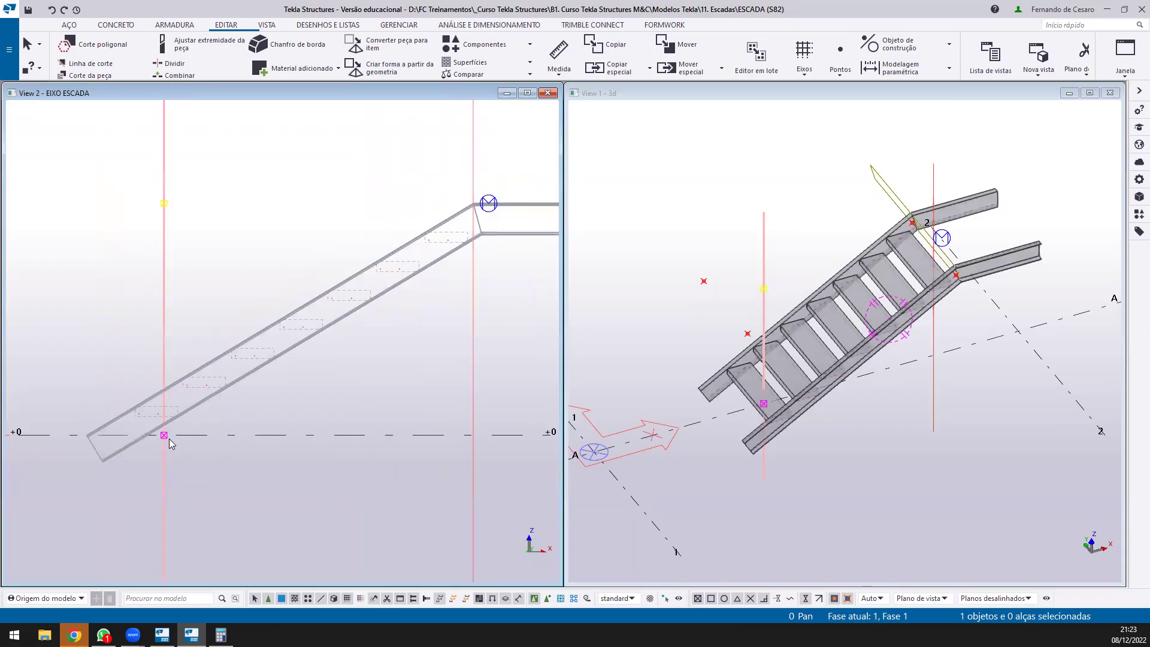
Move the stair's lower end handle along the +0 level to its intersection with the copied construction line
left_click(306, 347)
middle_click_drag(144, 431, 143, 376)
scroll(144, 376, "up", 3)
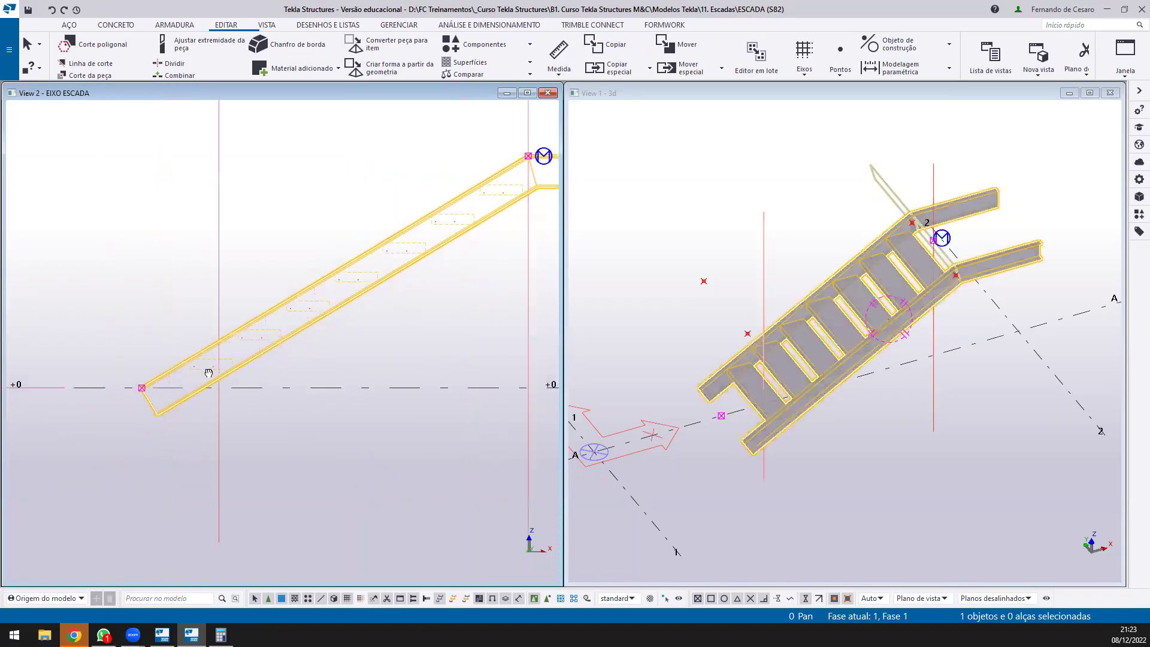
left_click_drag(135, 319, 224, 410)
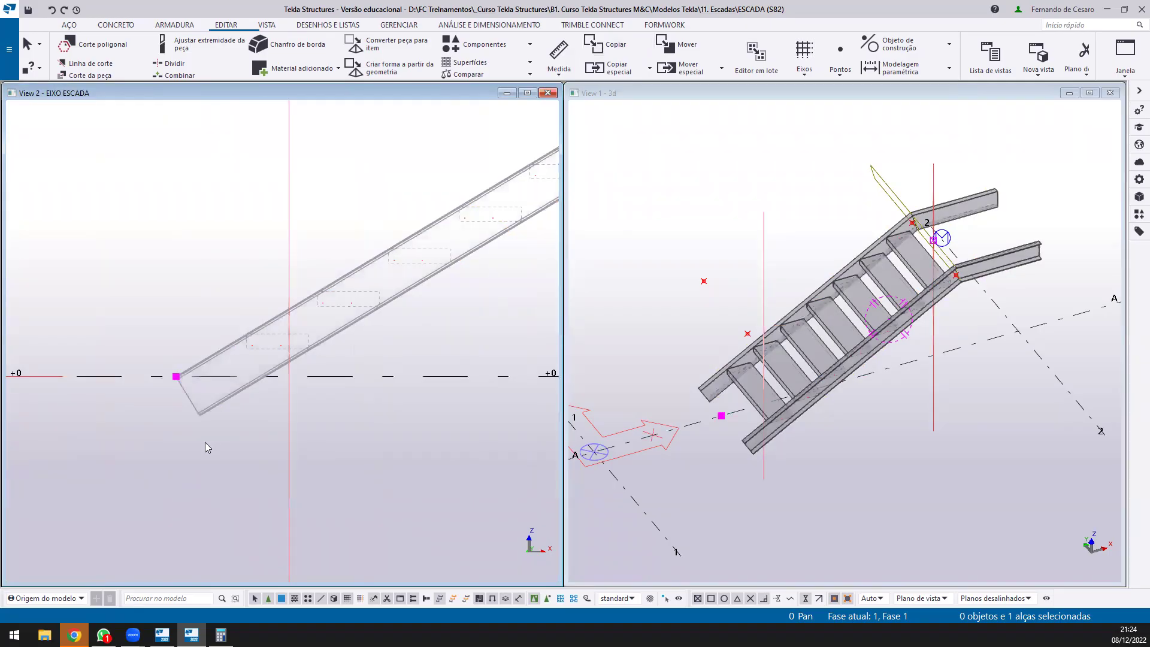
key("ctrl+m")
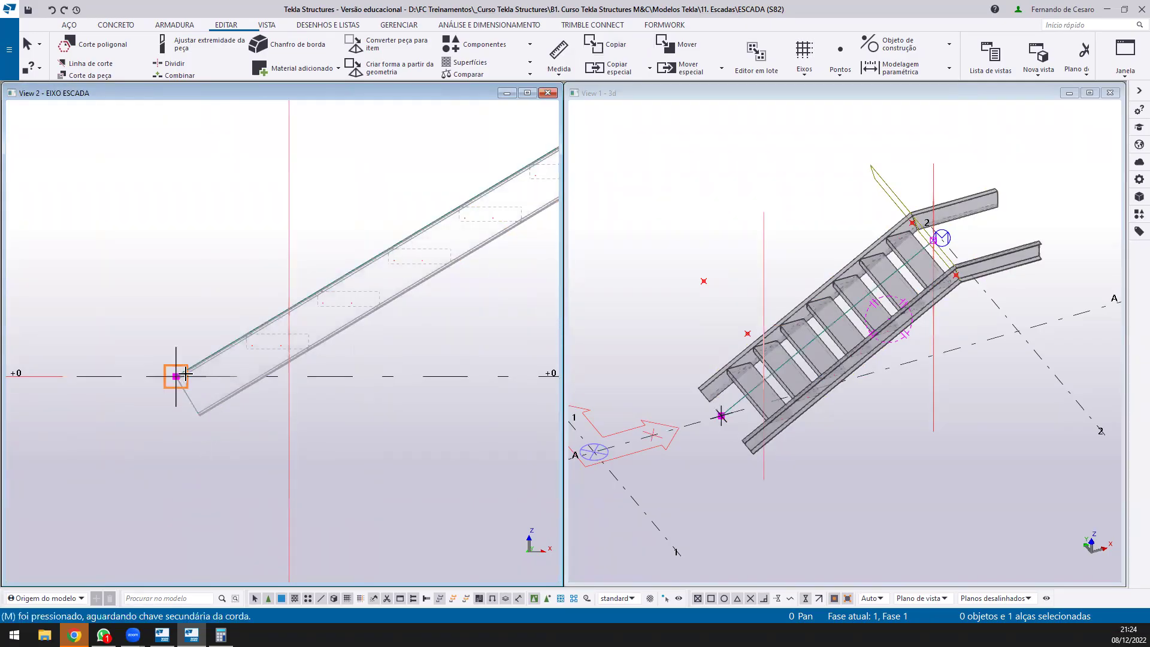
left_click(176, 377)
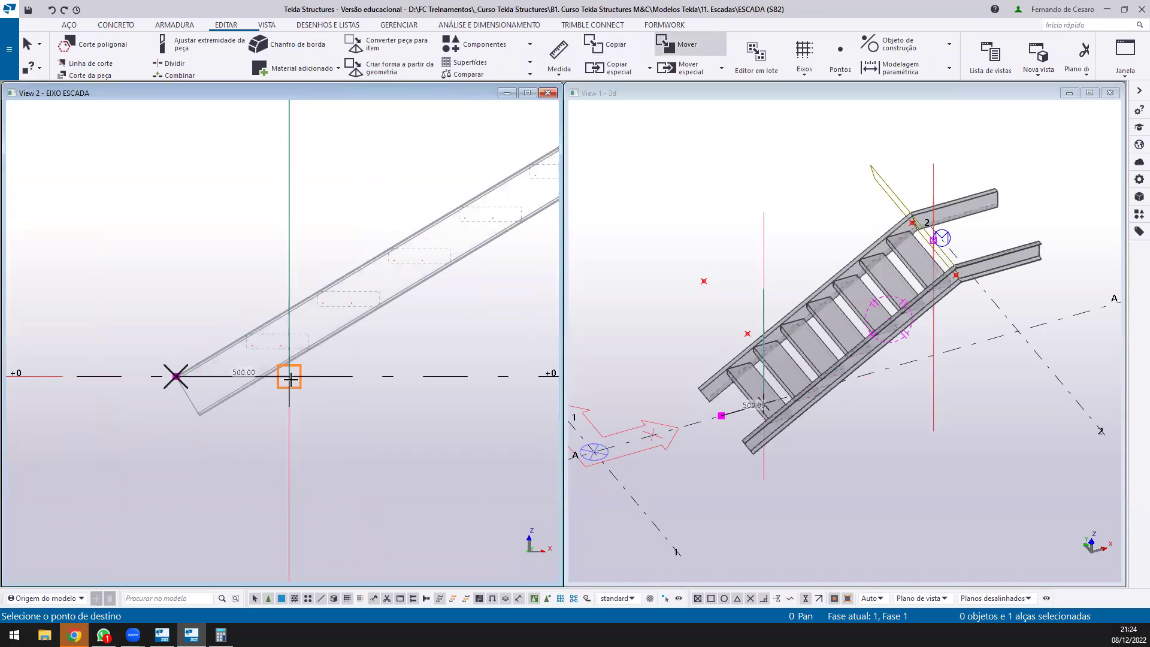
left_click(291, 382)
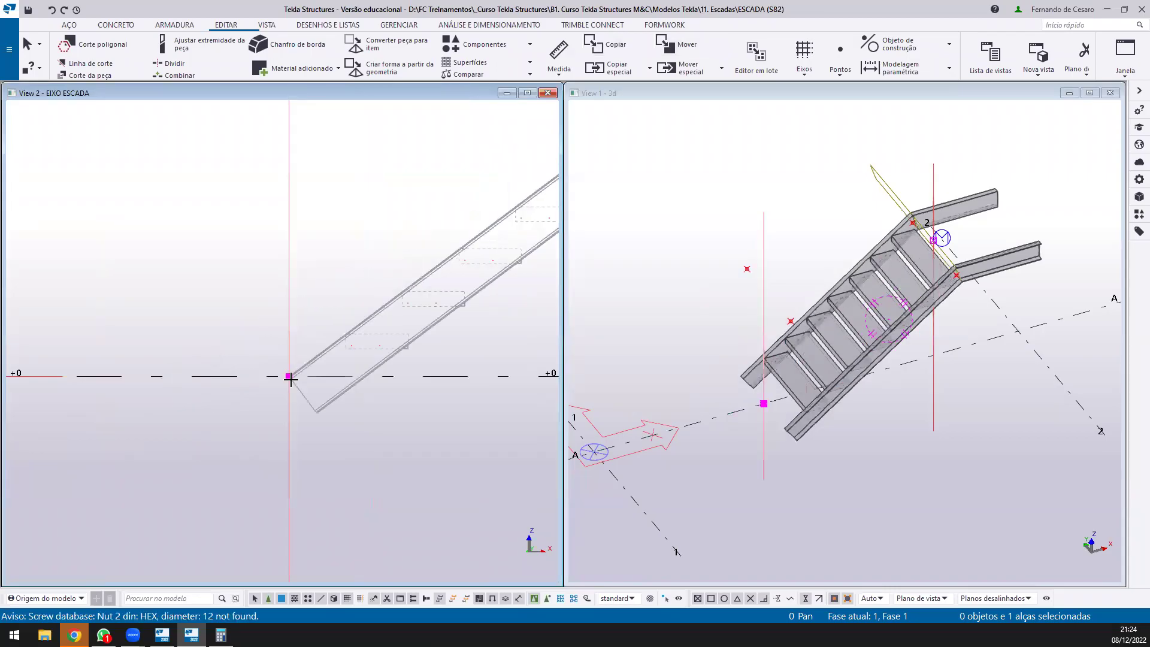
scroll(291, 379, "down", 2)
left_click(378, 439)
Undo and redo the handle move repeatedly to compare the stair slope before and after it
scroll(377, 439, "down", 1)
middle_click_drag(343, 428, 222, 448)
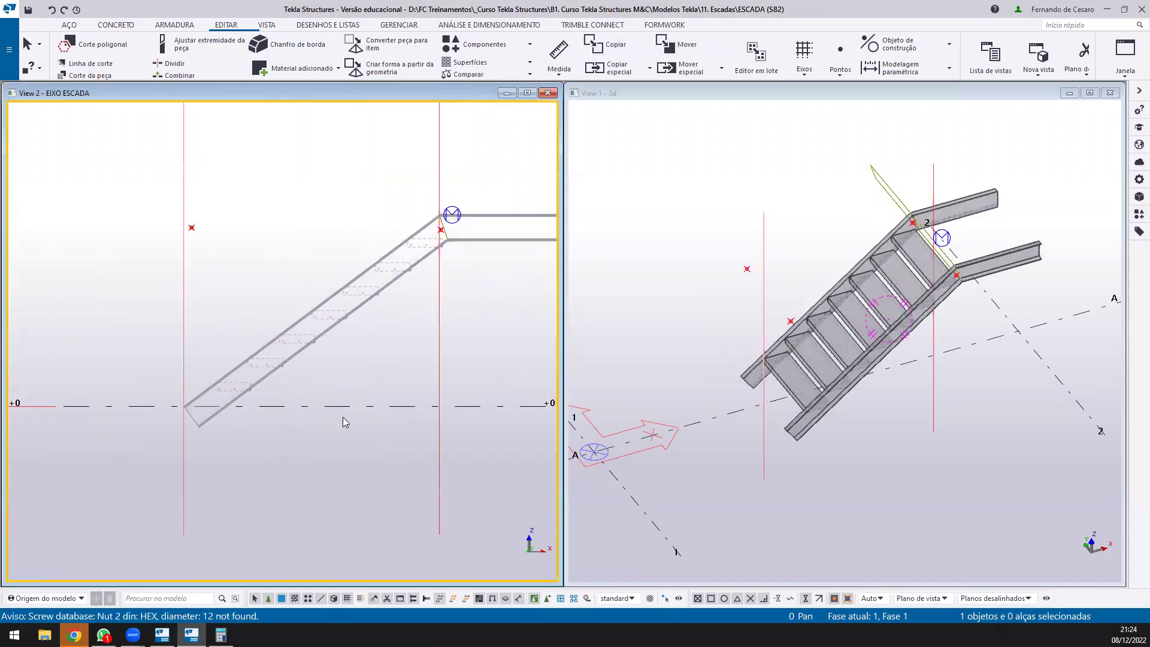
key("ctrl+z")
key("ctrl+y")
key("ctrl+z")
key("ctrl+y")
key("ctrl+z")
key("ctrl+y")
key("ctrl+z")
key("ctrl+y")
key("ctrl+z")
key("ctrl+y")
Measure the horizontal distance between the upper front corners of two consecutive steps and place the dimension above them
left_click(294, 260)
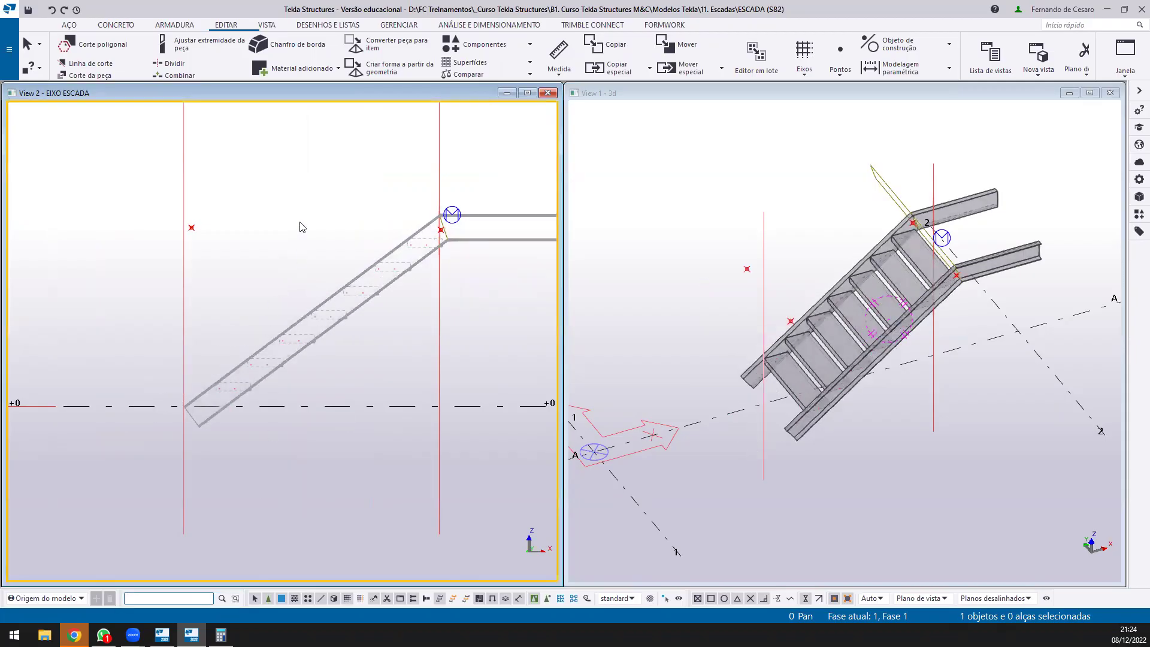
scroll(336, 203, "up", 1)
left_click(560, 53)
left_click(561, 71)
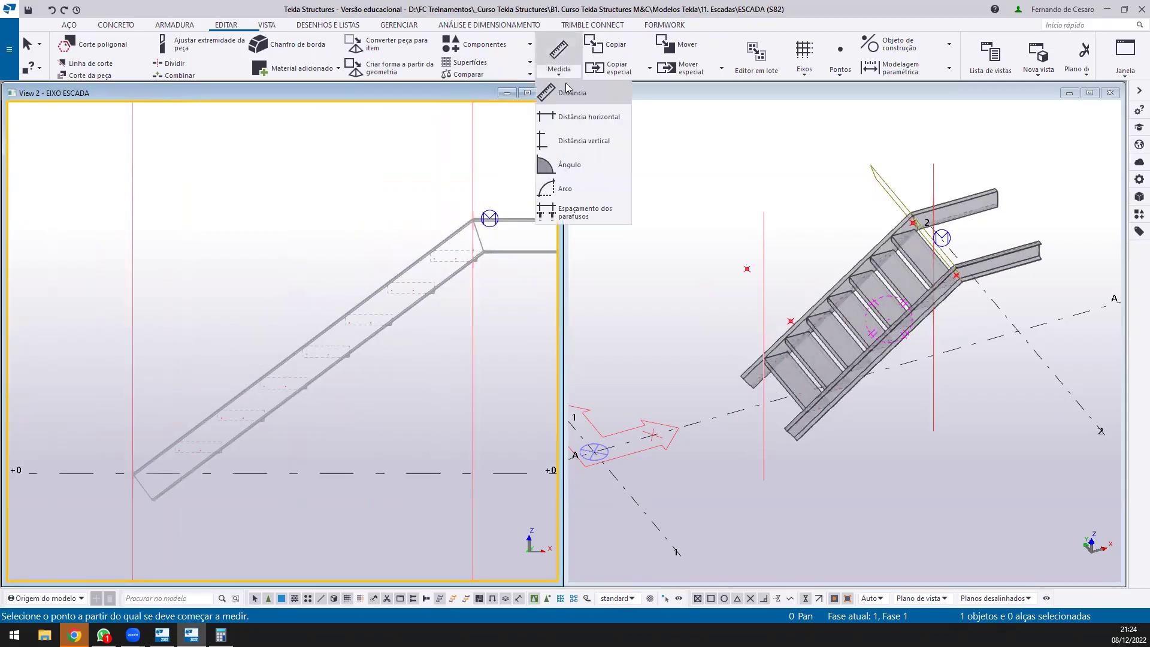
left_click(587, 118)
scroll(410, 270, "up", 2)
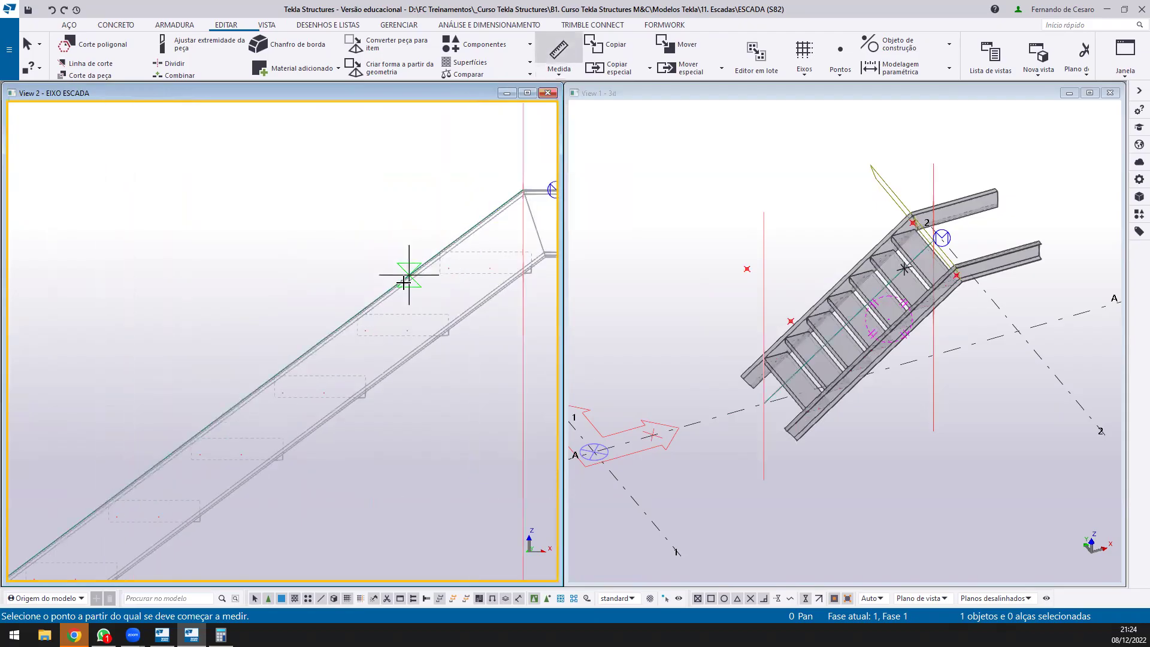
left_click(357, 313)
scroll(276, 401, "up", 2)
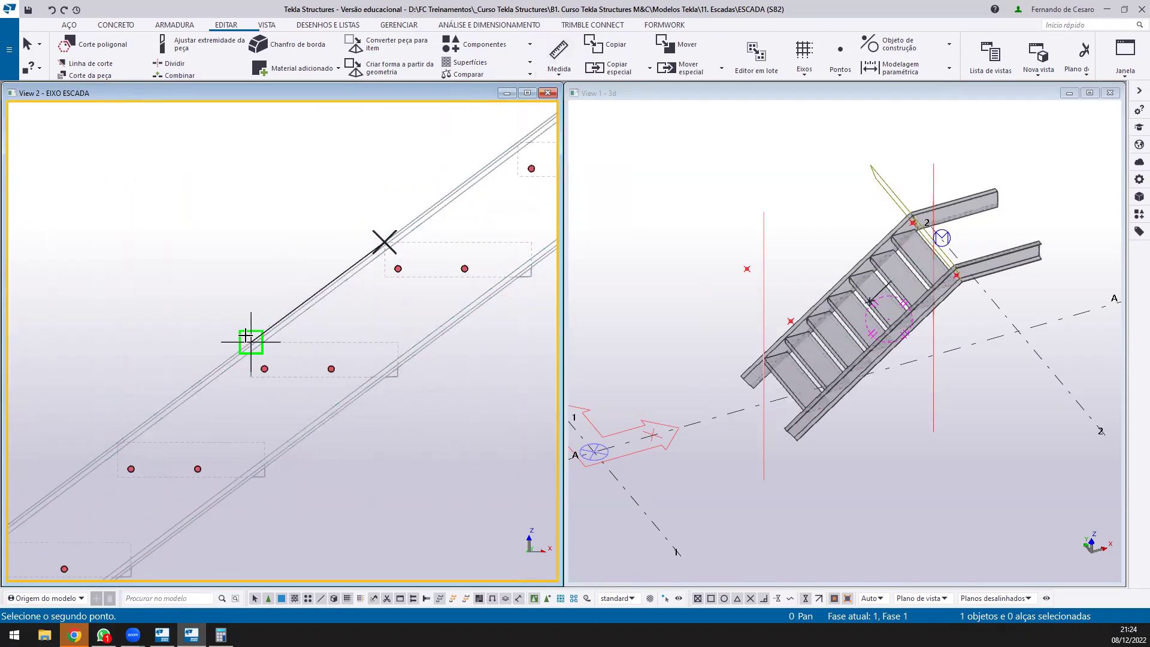
left_click(264, 239)
left_click(264, 217)
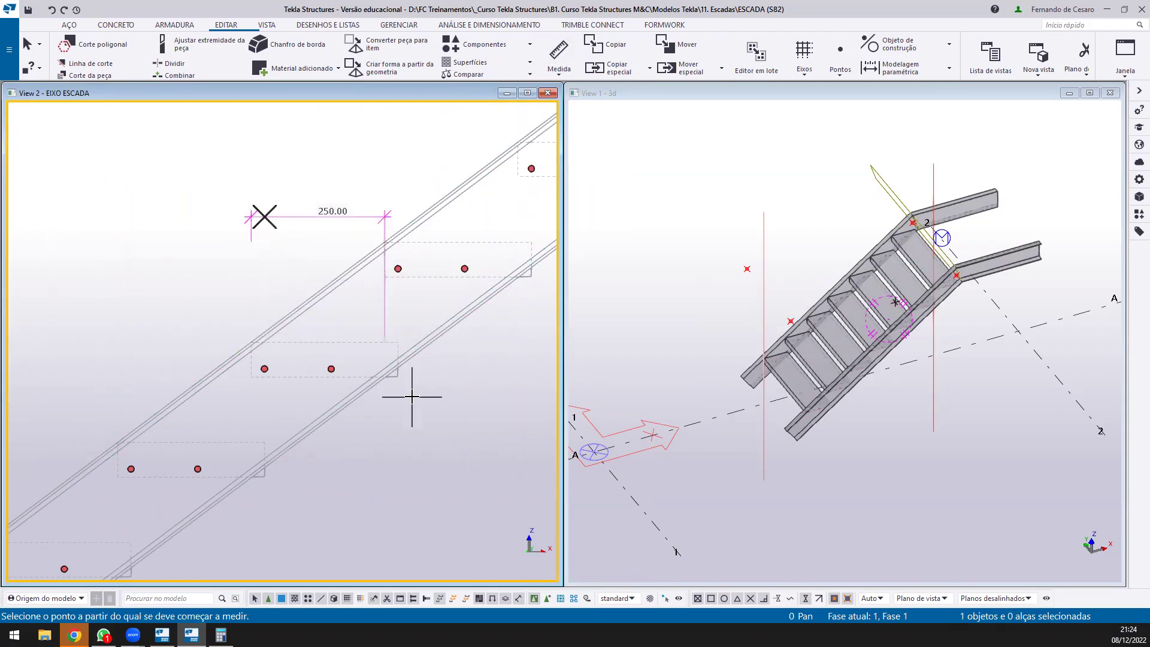
Measure the vertical distance between the upper front corners of two consecutive steps and place the dimension beside the stair
left_click(559, 71)
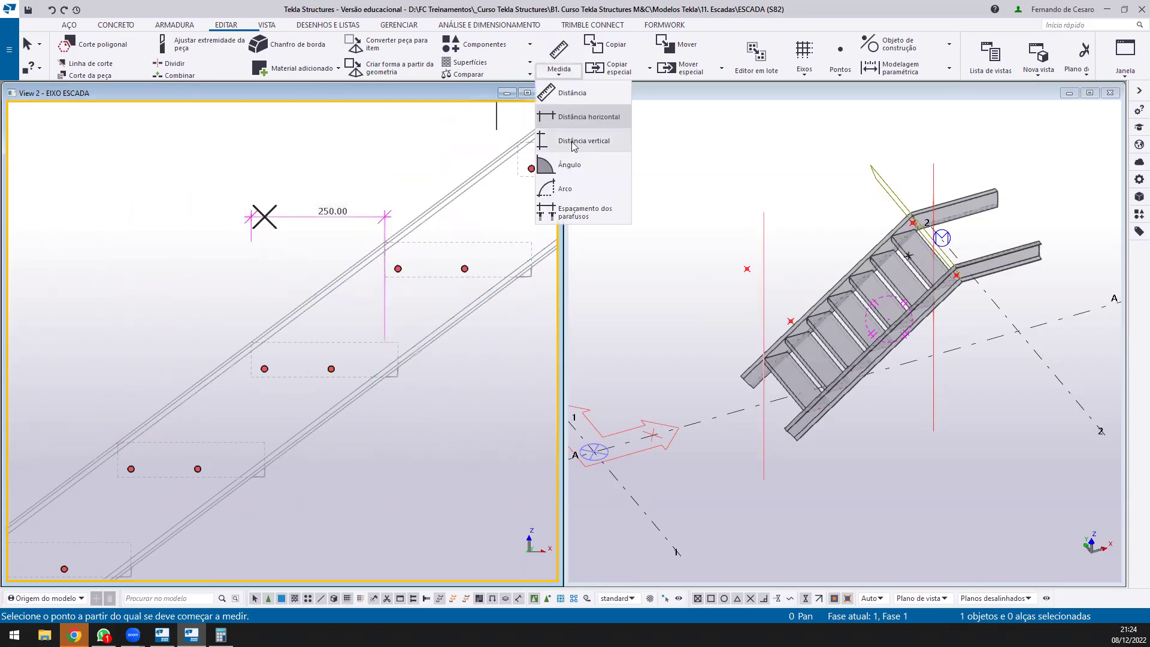
left_click(573, 151)
left_click(384, 242)
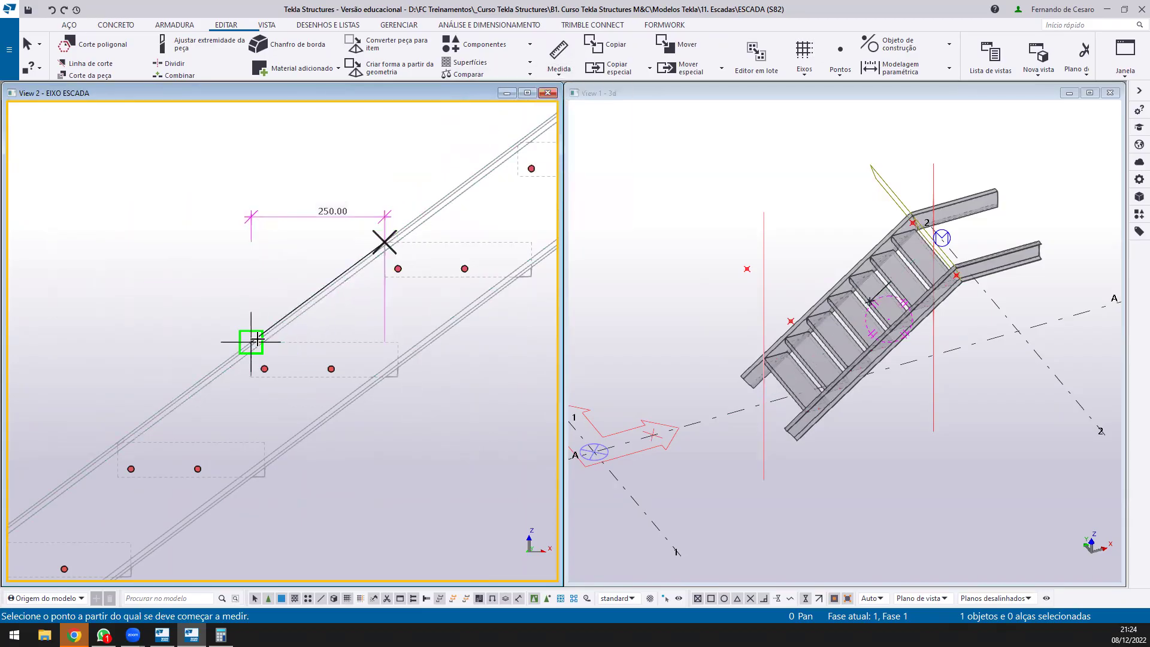
left_click(251, 342)
left_click(161, 319)
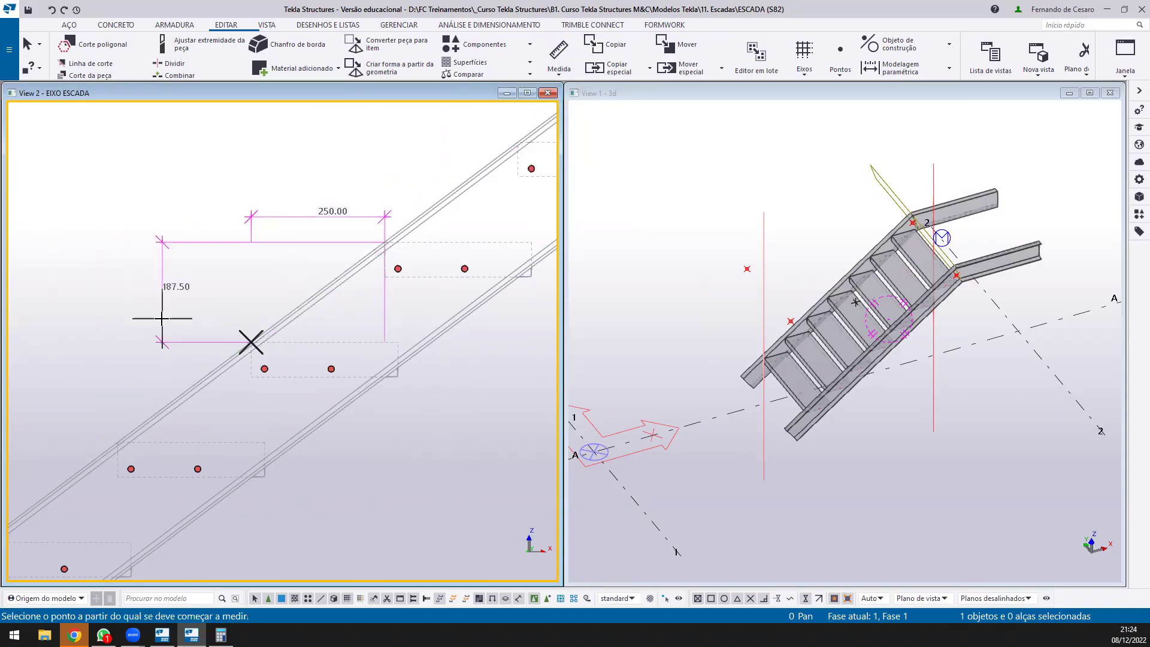
right_click(342, 336)
left_click(356, 340)
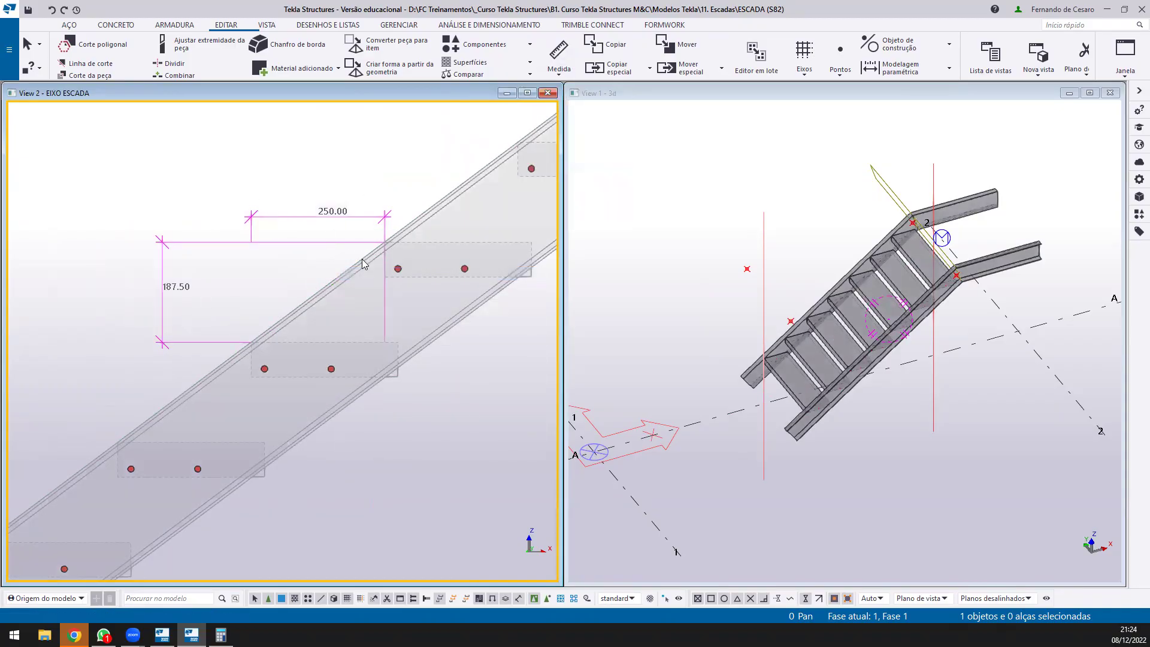
Measure the angle between the +0 level line and the stringer's lower edge near the foot of the stair
scroll(362, 259, "down", 3)
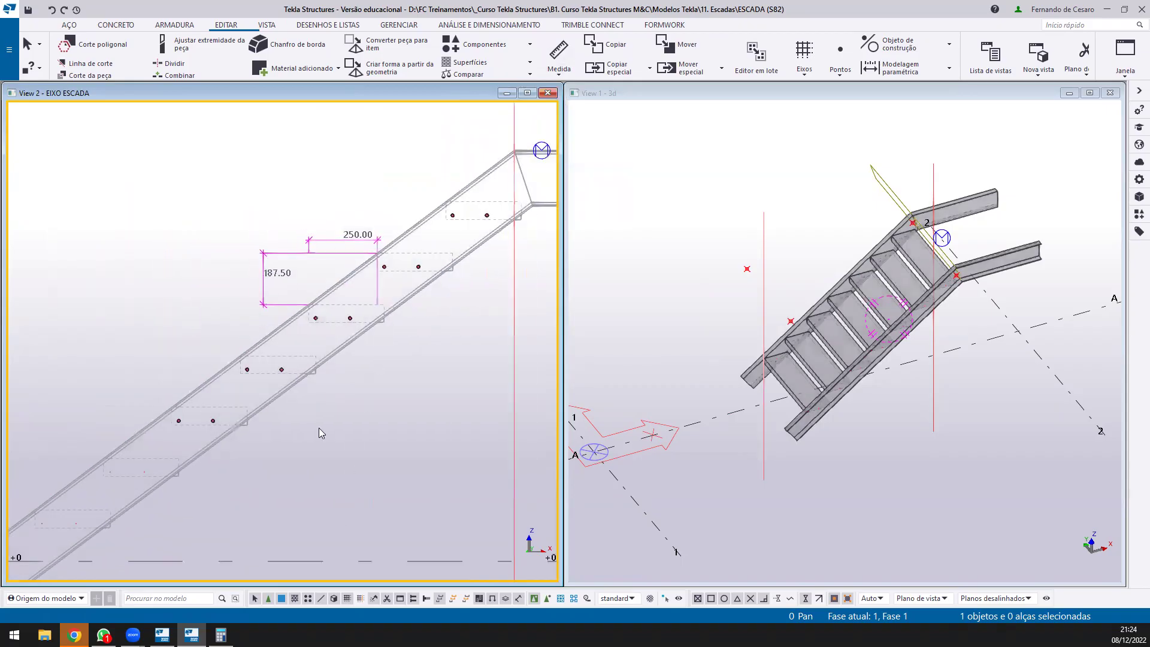
middle_click_drag(259, 445, 340, 303)
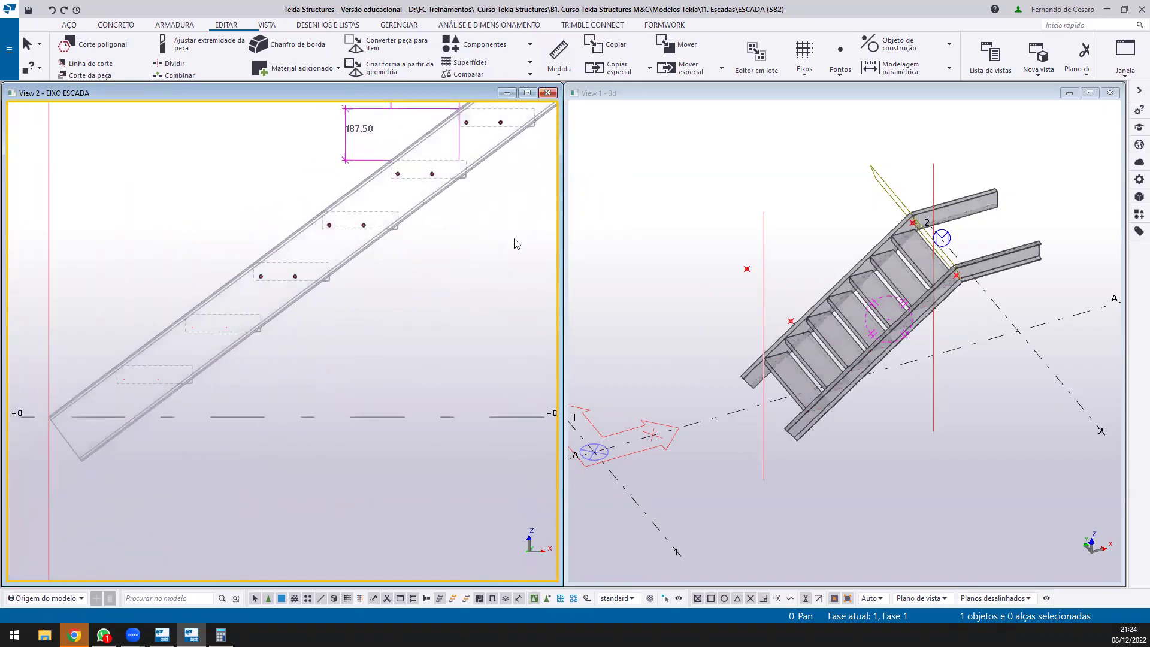
left_click(559, 69)
left_click(568, 164)
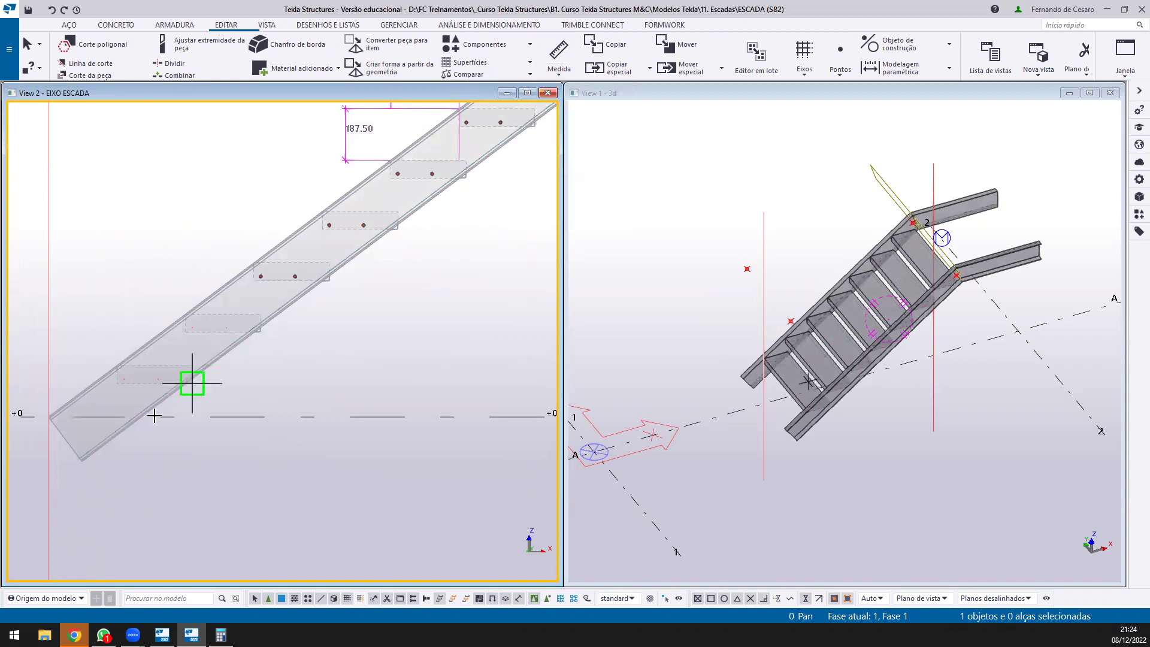
scroll(134, 407, "up", 3)
left_click(132, 415)
left_click(239, 412)
scroll(239, 366, "up", 2)
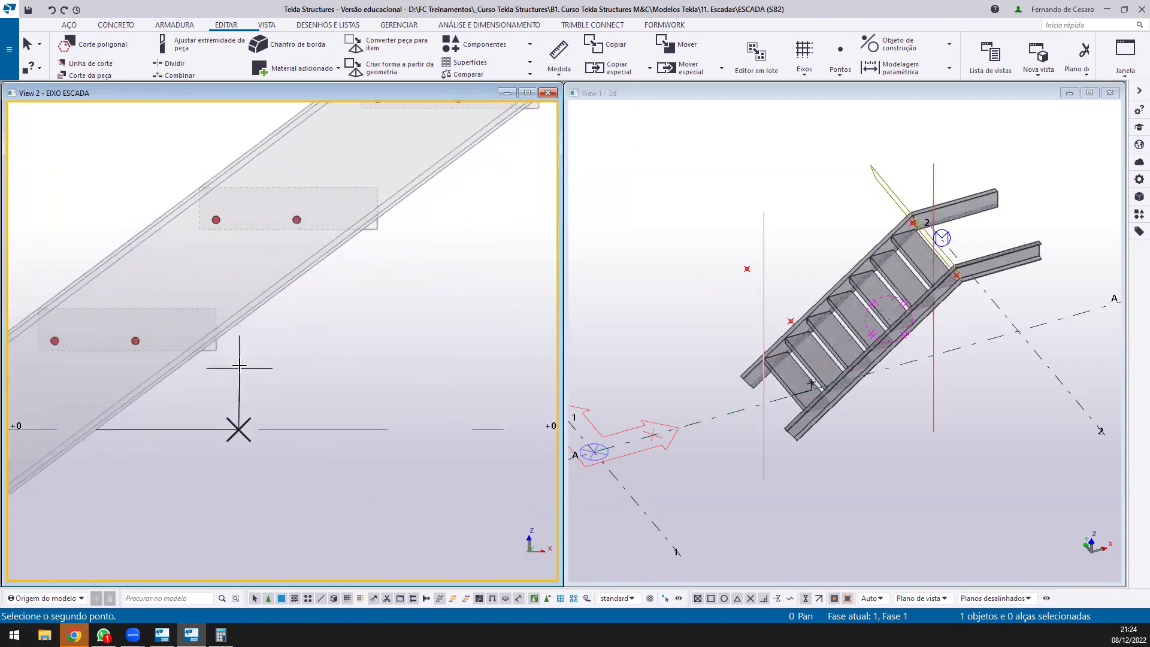
left_click(243, 319)
scroll(257, 404, "up", 1)
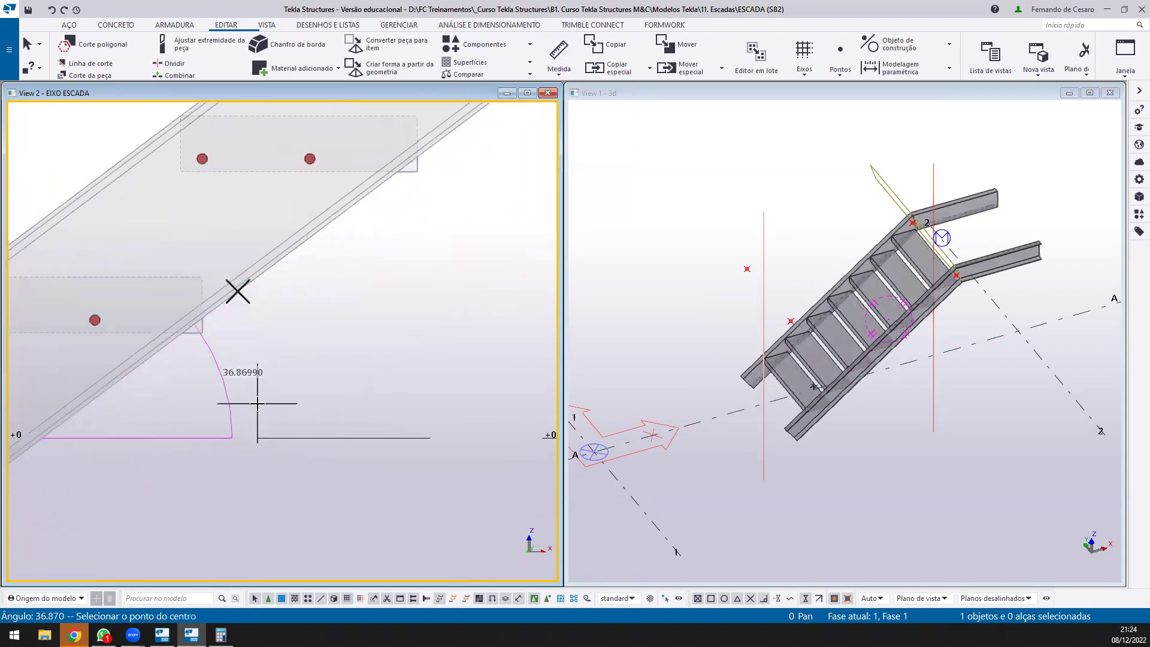
scroll(279, 393, "down", 3)
right_click(315, 353)
left_click(335, 360)
Redraw the EIXO ESCADA view to clear the temporary distance and angle measurements
scroll(251, 386, "up", 1)
scroll(250, 384, "down", 1)
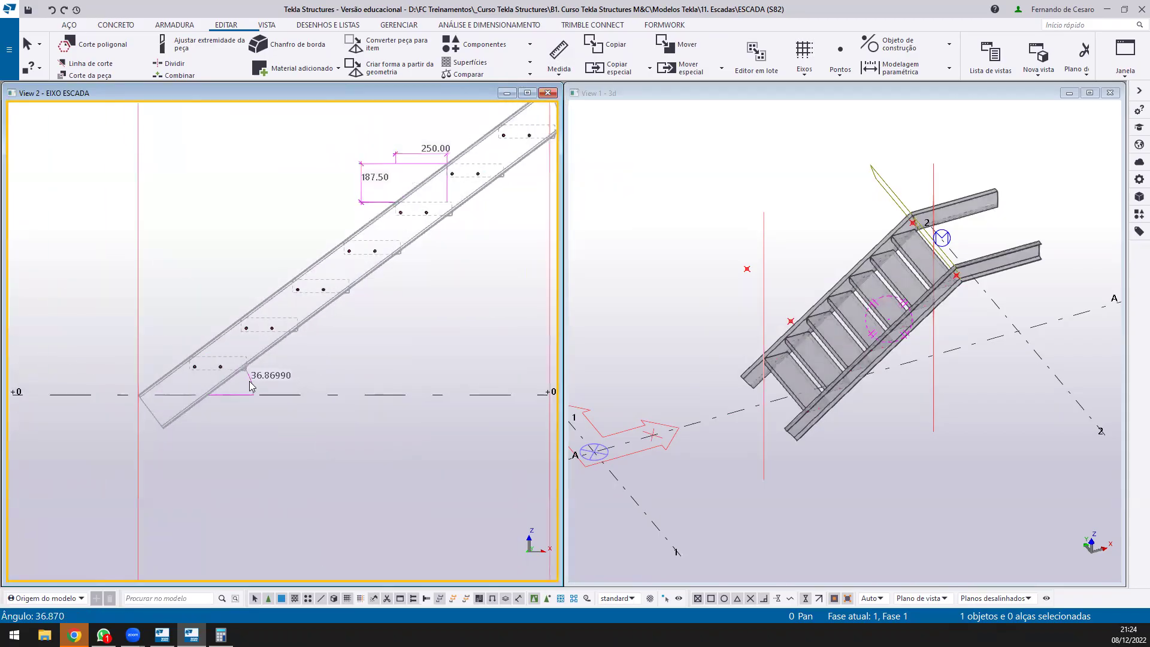
scroll(264, 408, "down", 2)
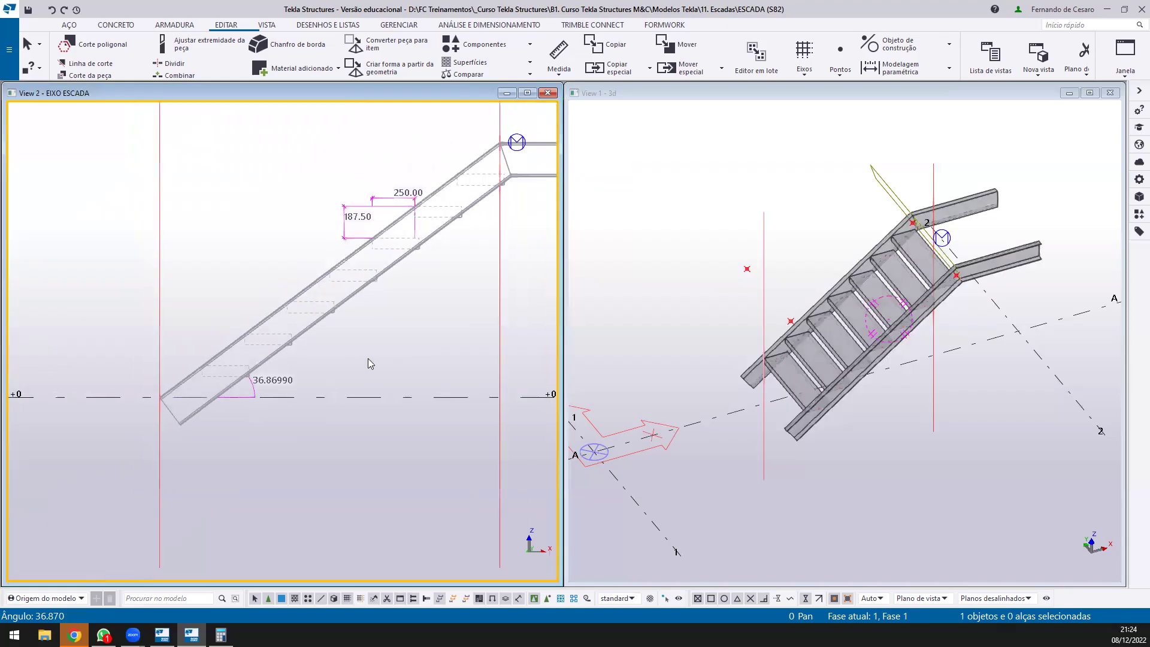
middle_click_drag(368, 358, 315, 374)
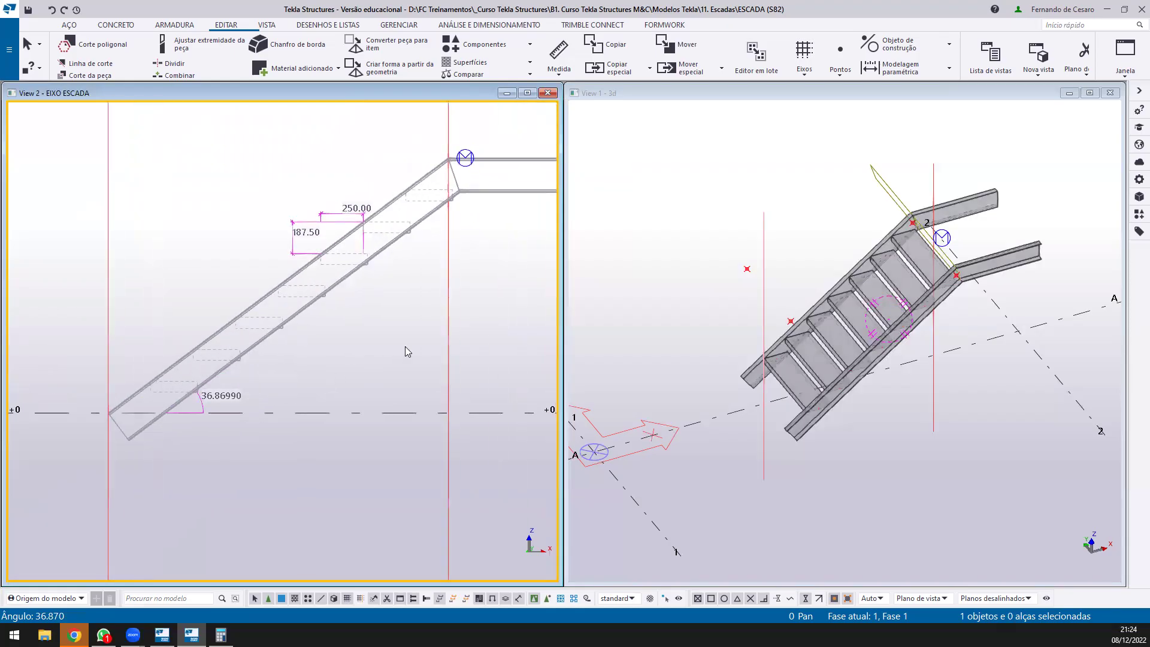
right_click(415, 328)
left_click(441, 397)
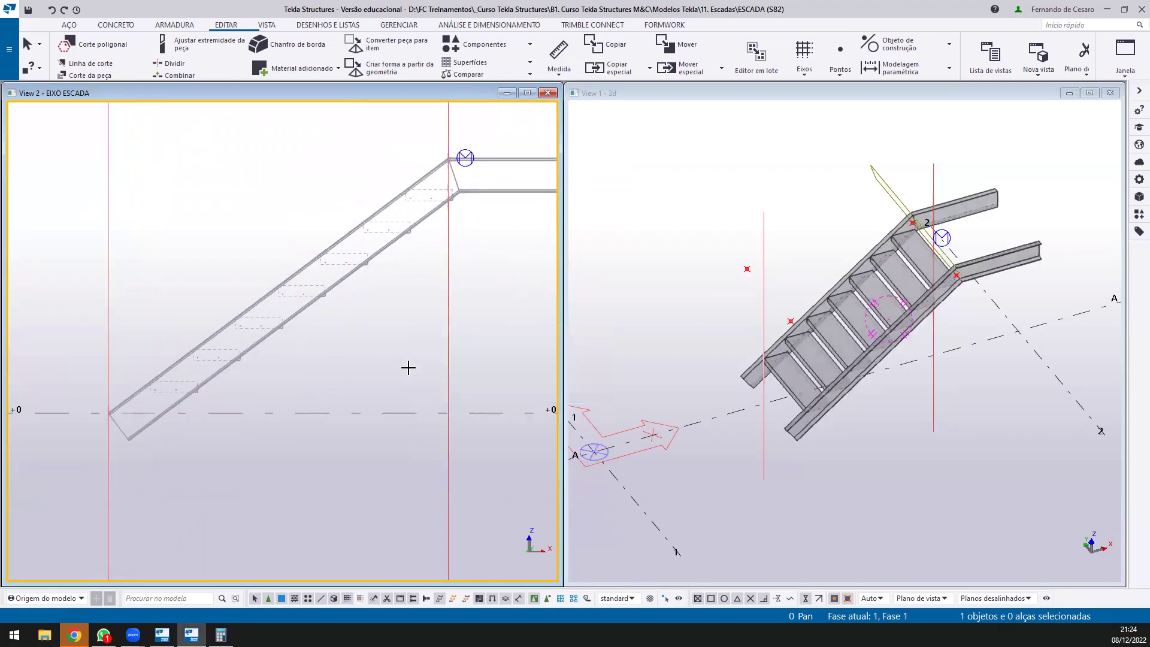
scroll(339, 320, "down", 1)
scroll(339, 320, "down", 2)
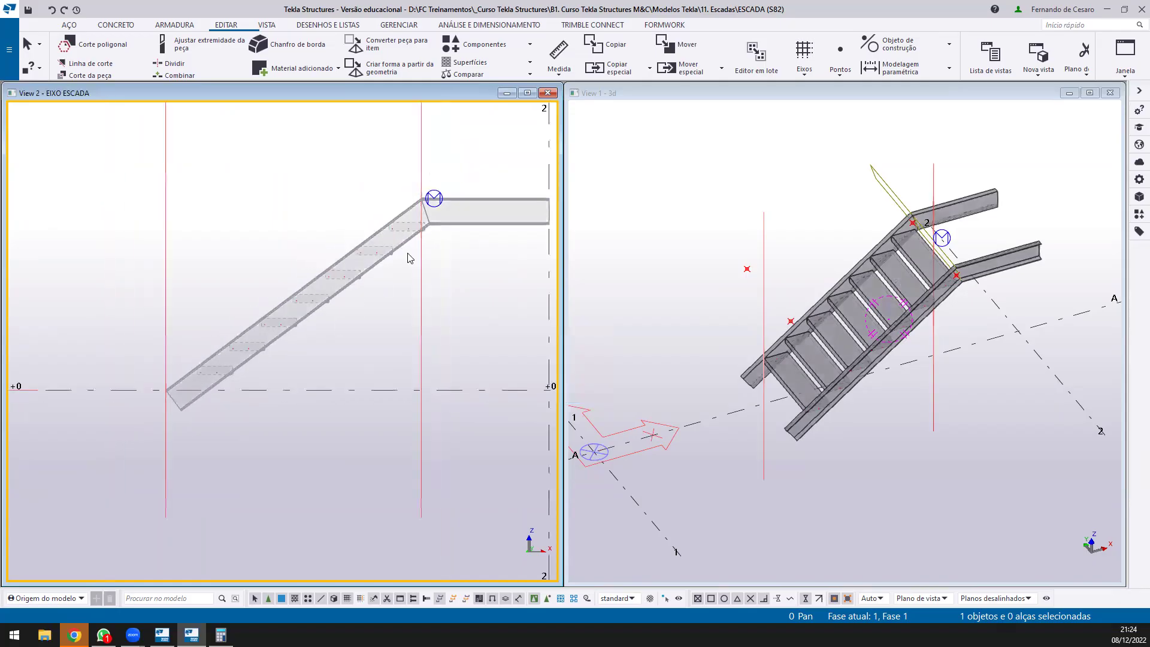
Delete the two vertical construction lines at the foot and the upper bend of the stair
left_click(390, 234)
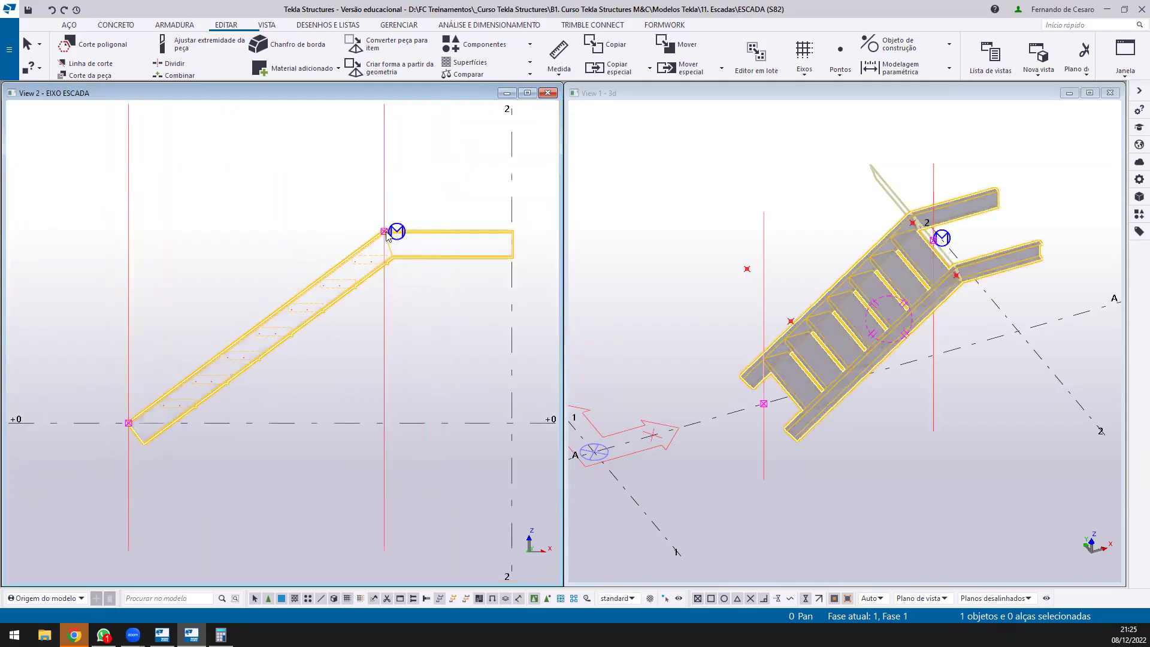
scroll(180, 415, "down", 2)
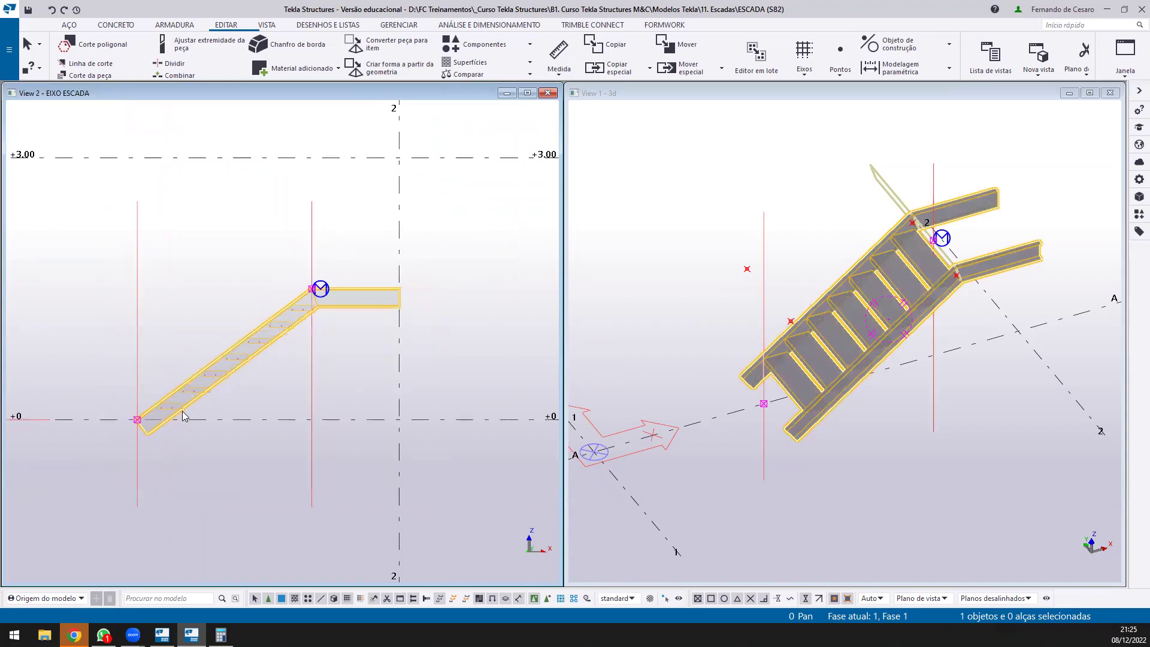
left_click_drag(353, 244, 262, 268)
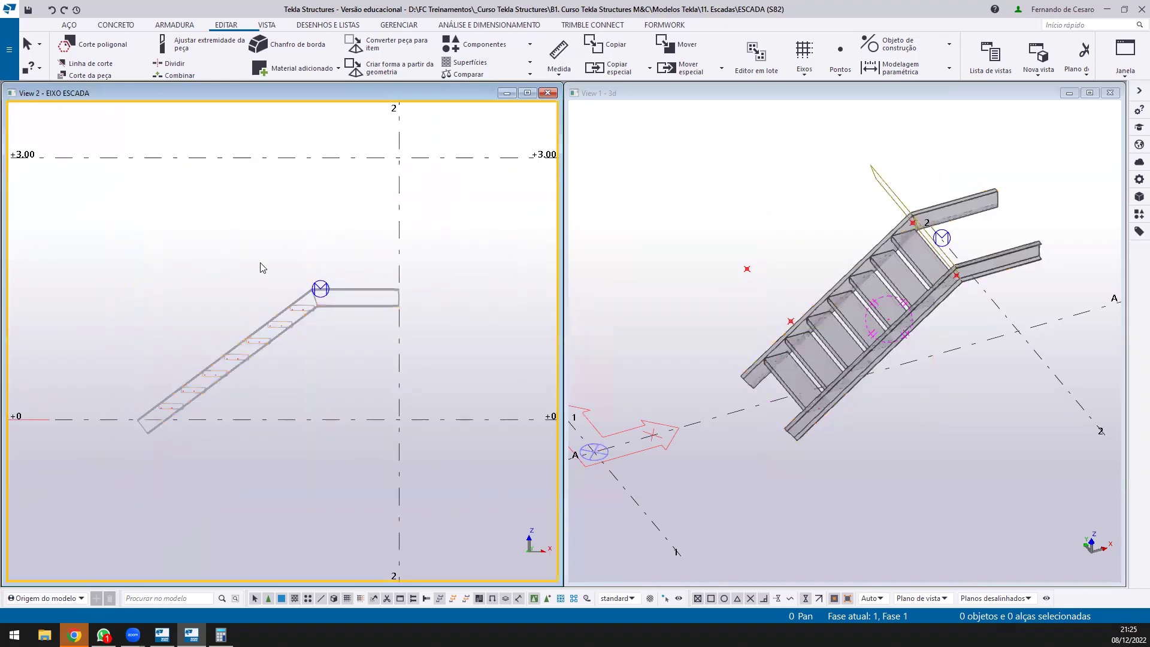
Examine the stair's treads, landing stringers and lower stringer ends in the 3D view, including from below
left_click(778, 228)
middle_click_drag(829, 195, 880, 299)
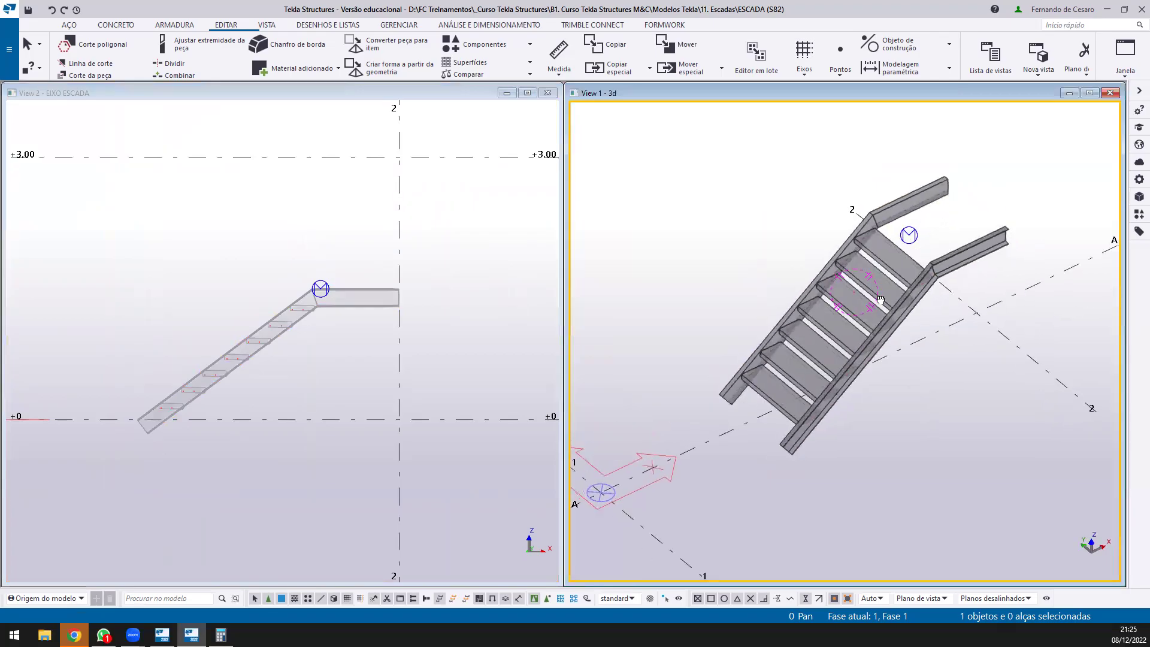
scroll(897, 330, "up", 3)
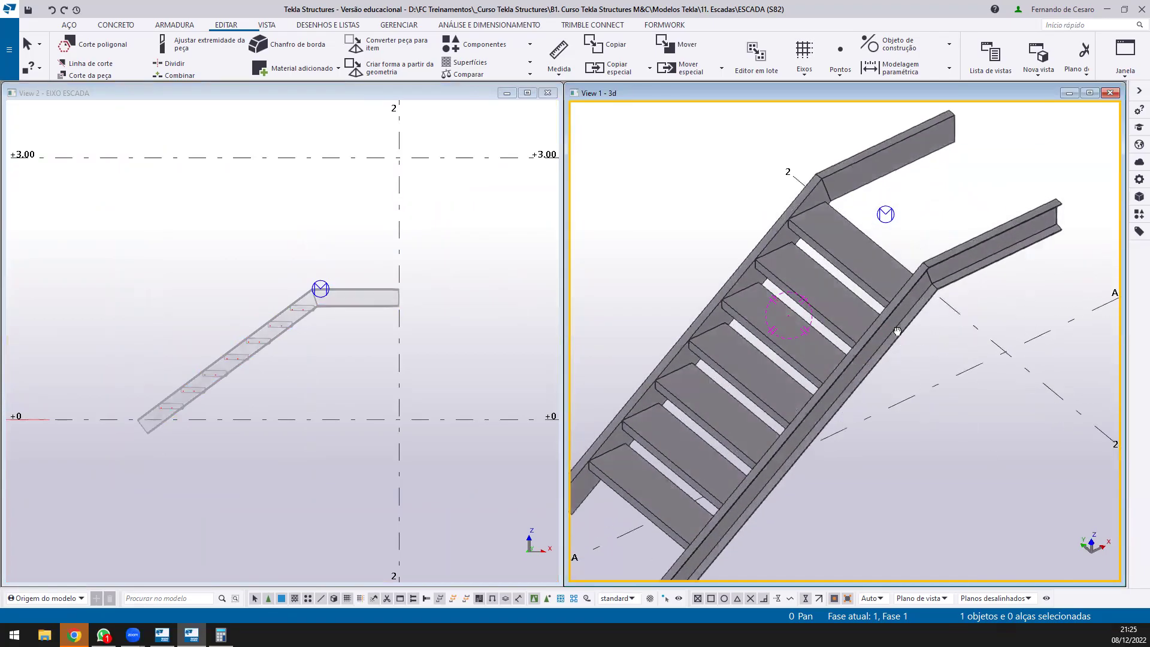
scroll(897, 331, "down", 3)
scroll(838, 319, "down", 1)
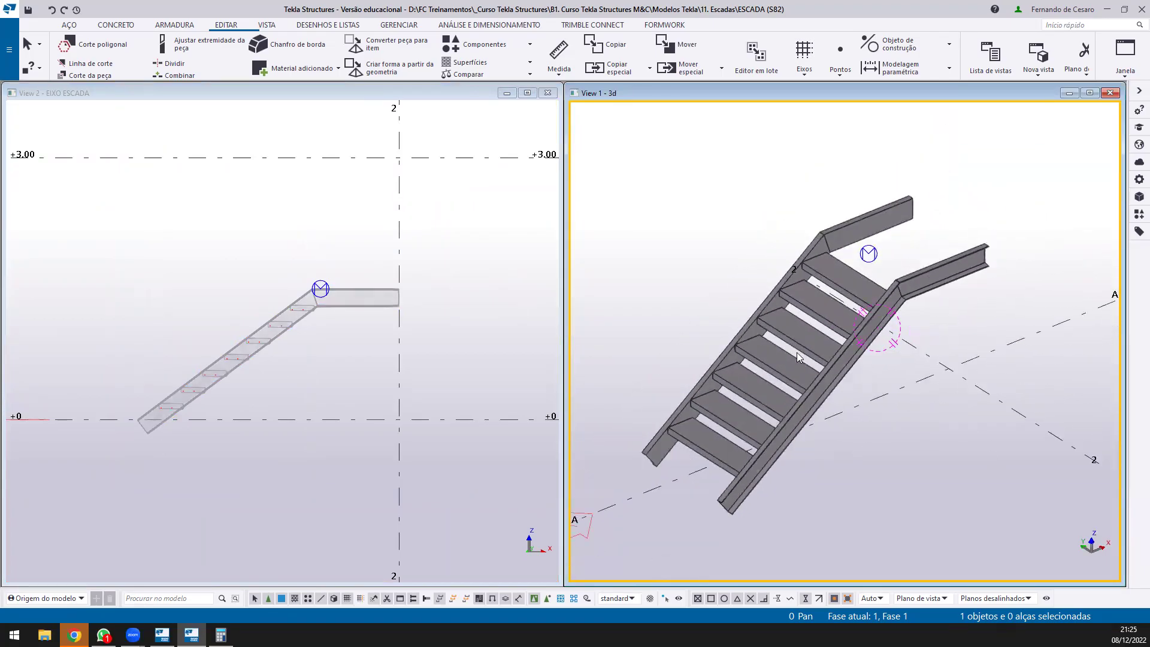
scroll(724, 433, "up", 2)
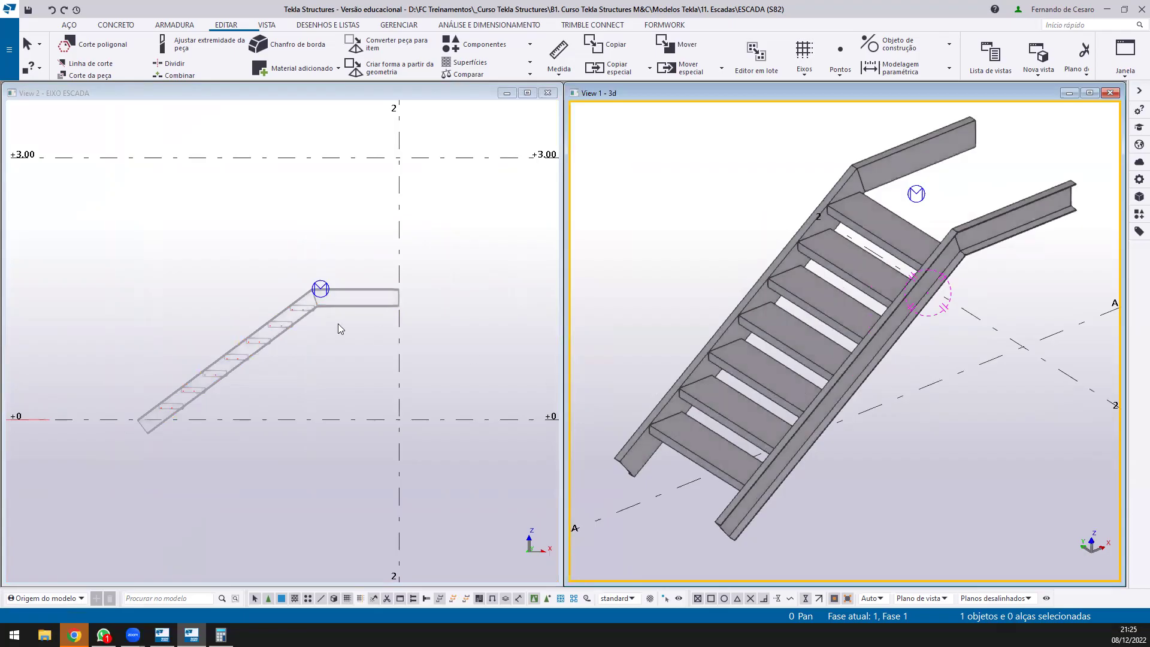
scroll(286, 287, "up", 3)
scroll(315, 320, "down", 1)
scroll(315, 320, "down", 2)
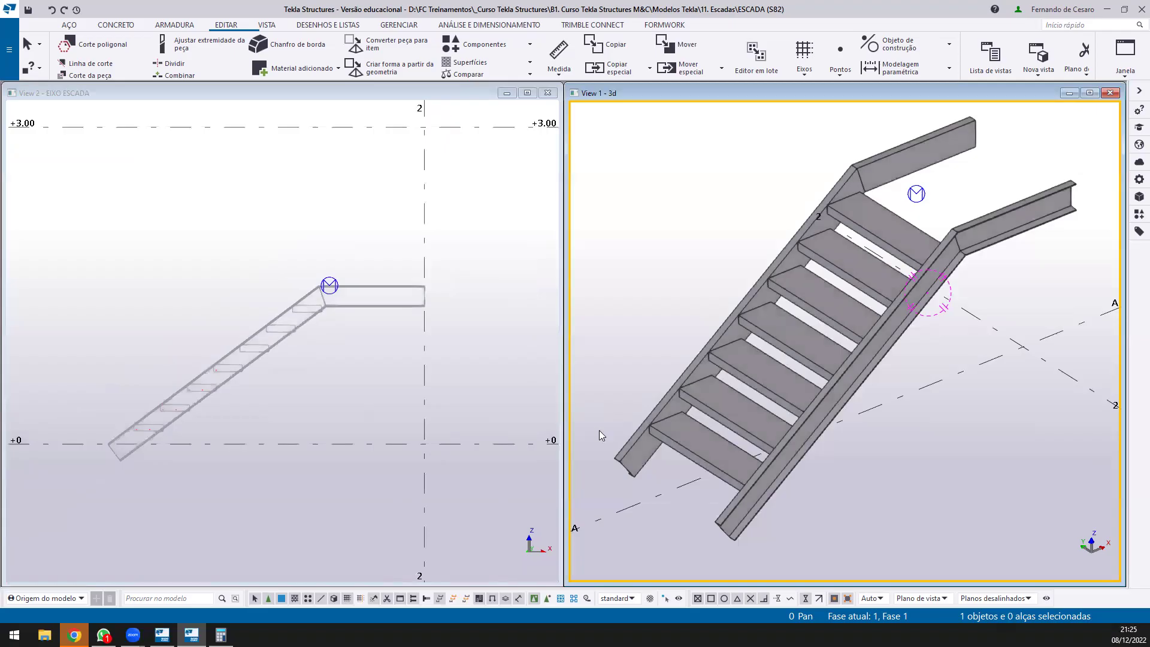
scroll(598, 429, "up", 5)
middle_click_drag(662, 426, 660, 233)
scroll(630, 422, "up", 2)
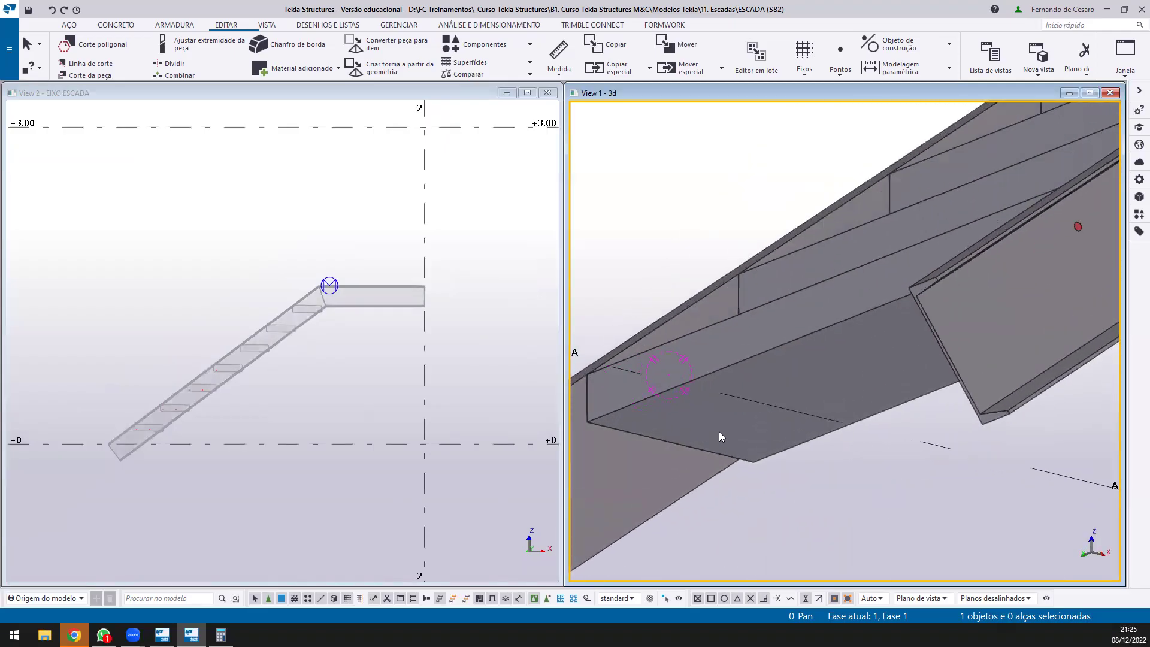
scroll(728, 321, "down", 5)
middle_click_drag(745, 312, 761, 437, "ctrl")
scroll(759, 436, "down", 3)
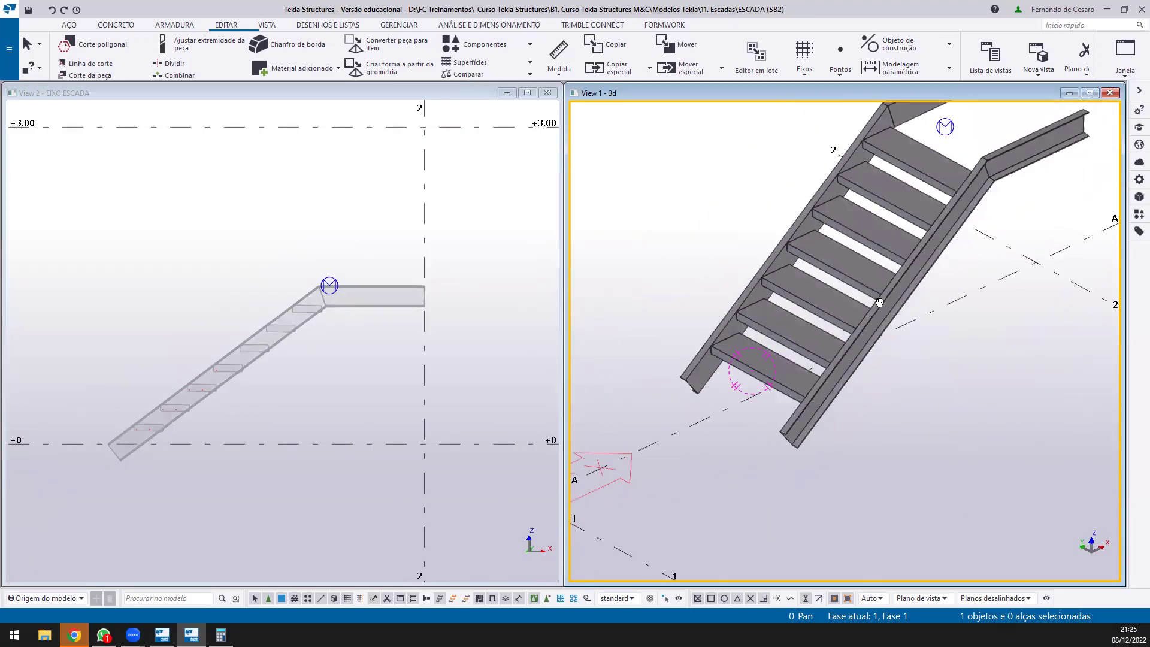
middle_click_drag(879, 303, 854, 395)
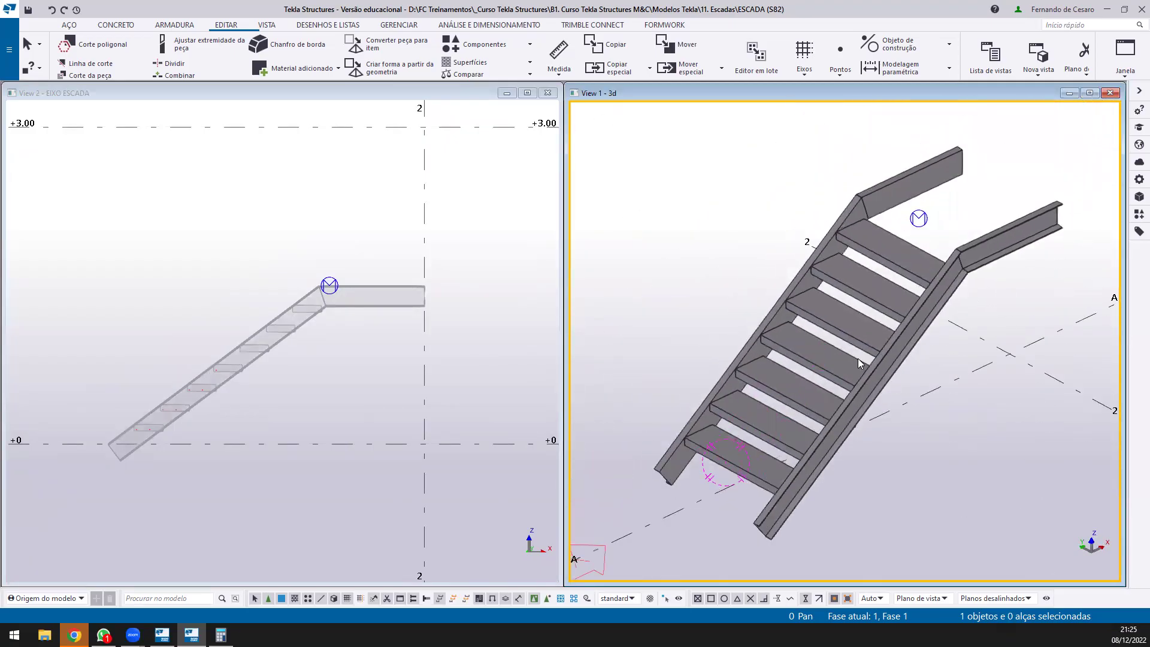
Inspect the stair against the grid lines and levels in the EIXO ESCADA view, both in perspective and in plane
mouse_move(243, 354)
middle_mouse_down()
mouse_move(269, 337)
mouse_move(270, 316)
middle_mouse_up()
scroll(289, 277, "up", 3)
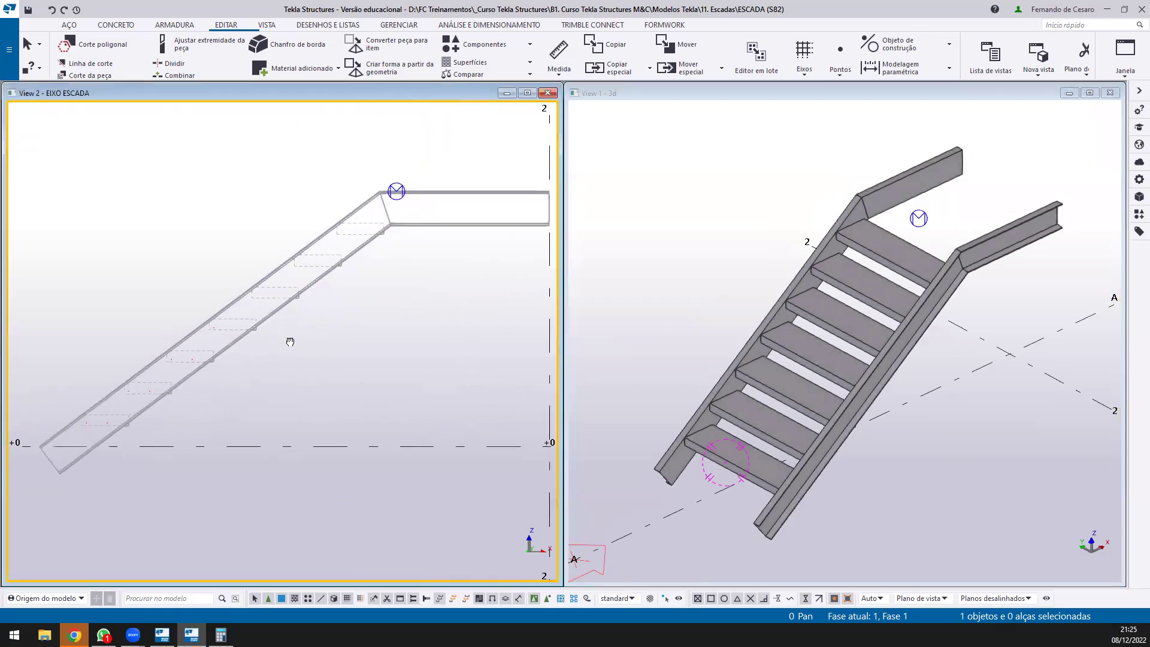
scroll(287, 345, "down", 1)
scroll(285, 345, "down", 1)
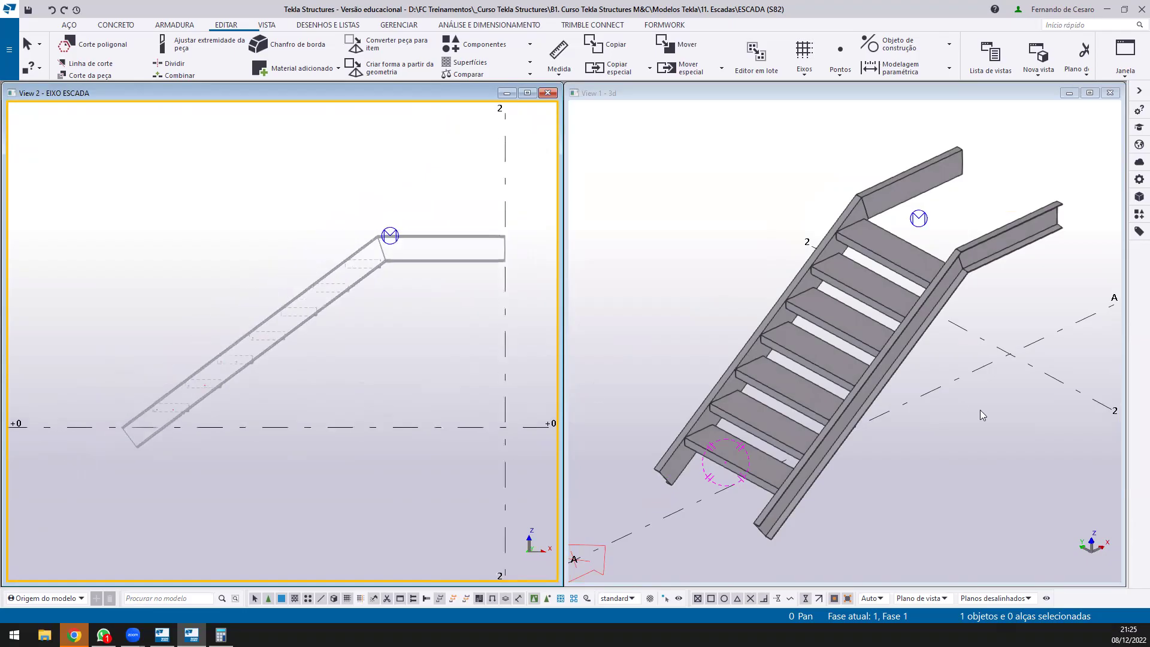
scroll(306, 419, "down", 1)
middle_click_drag(357, 327, 417, 384, "ctrl")
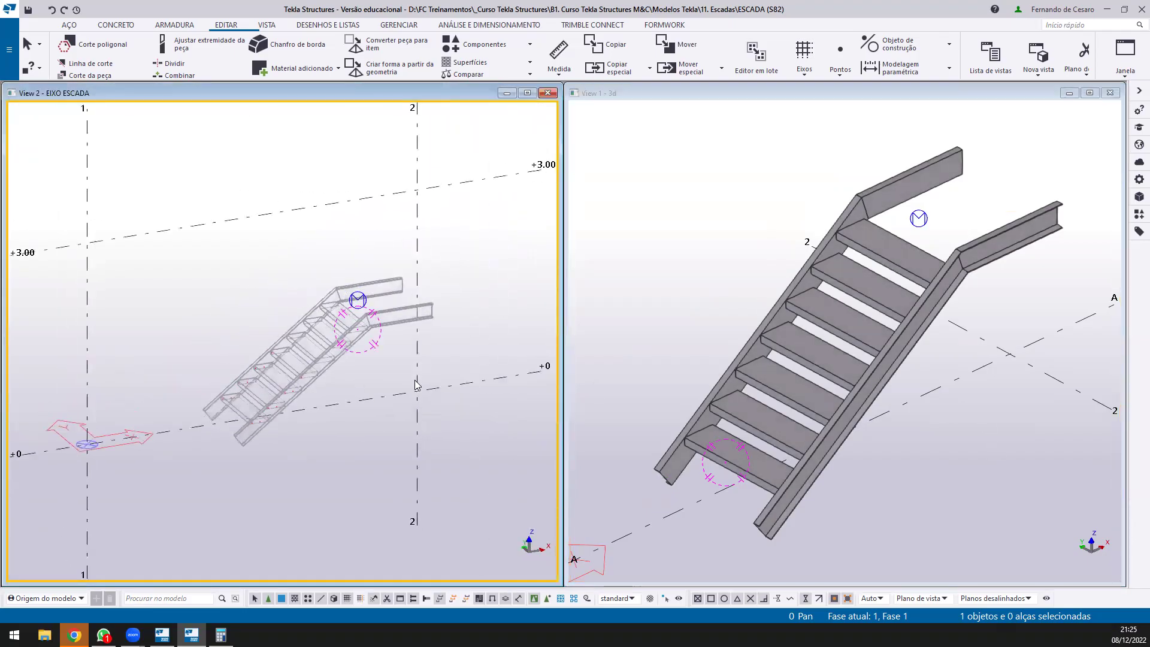
key("ctrl+p")
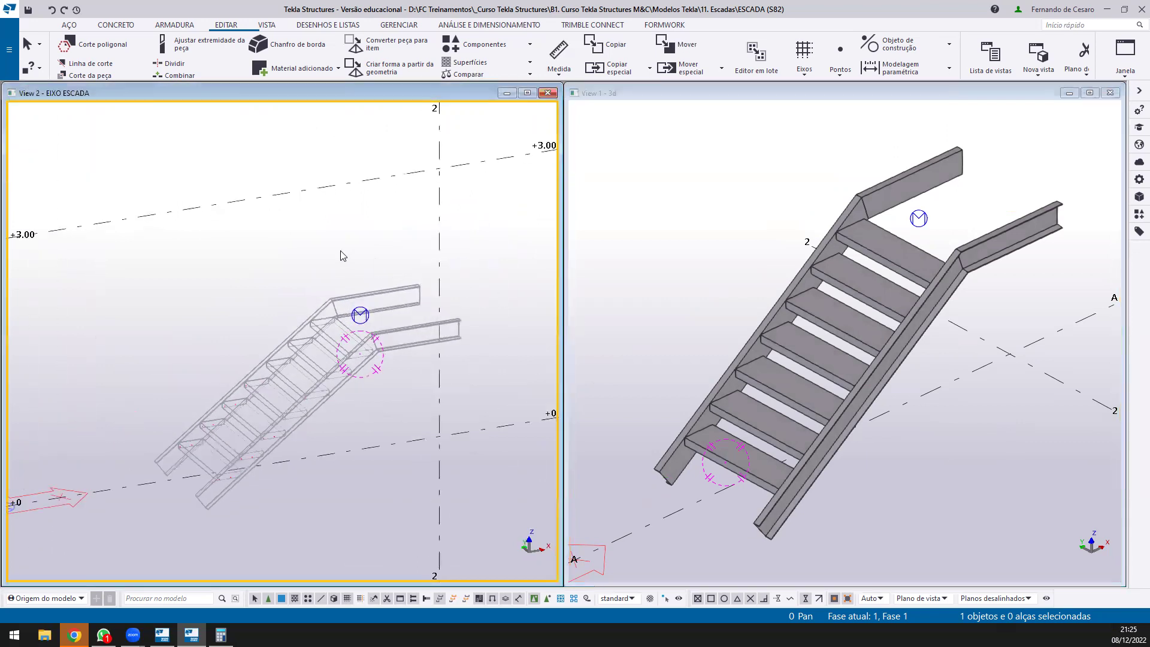
scroll(391, 345, "up", 2)
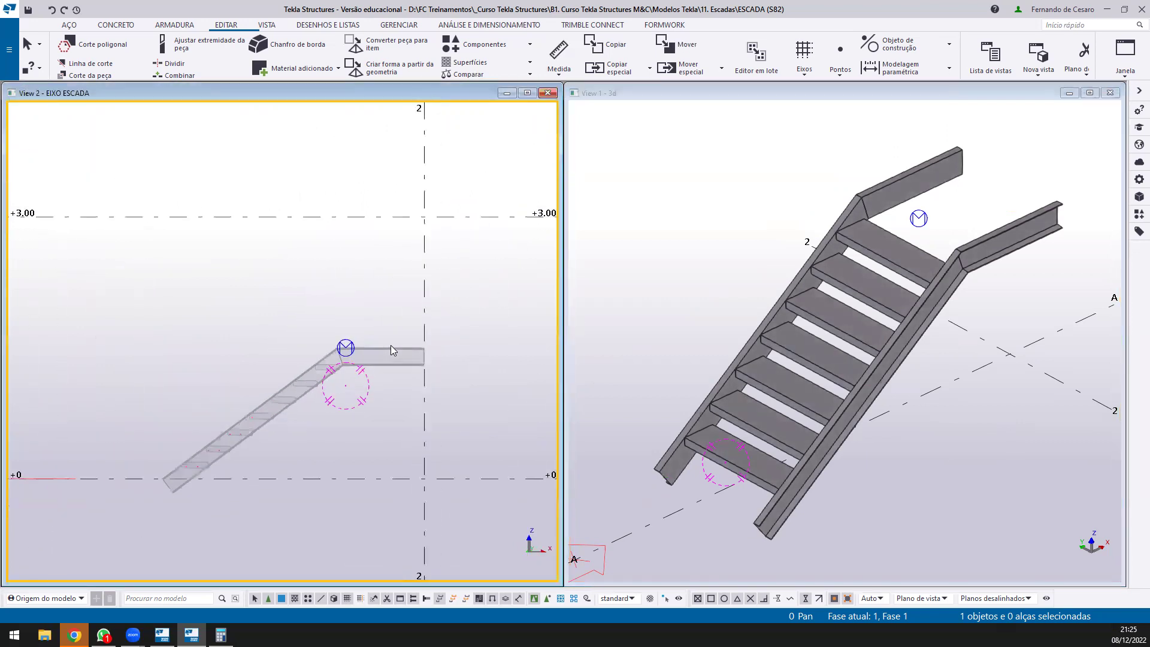
left_click(1025, 449)
left_click(405, 308)
scroll(404, 307, "down", 2)
middle_click_drag(337, 362, 350, 362)
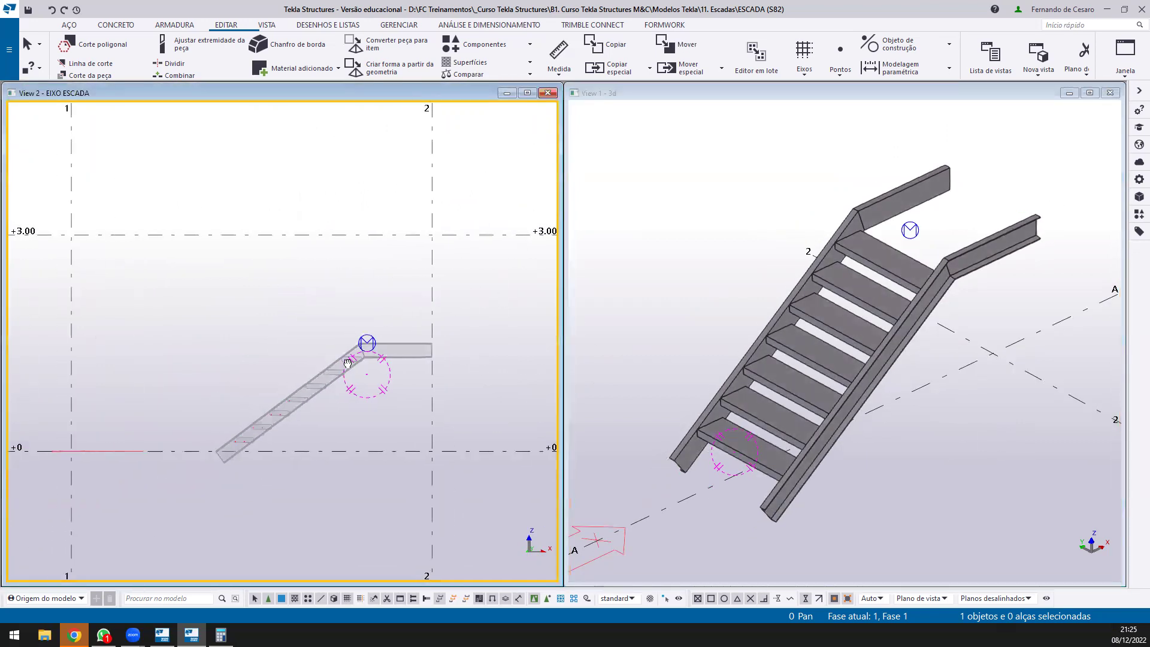
scroll(659, 329, "down", 1)
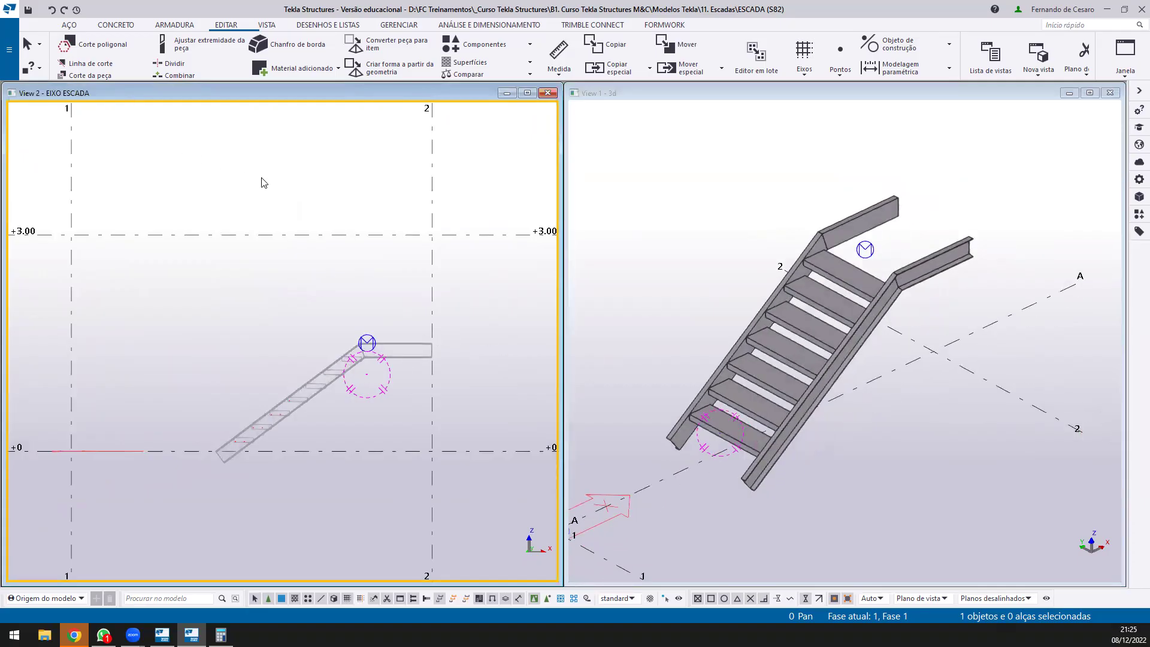
scroll(330, 328, "down", 1)
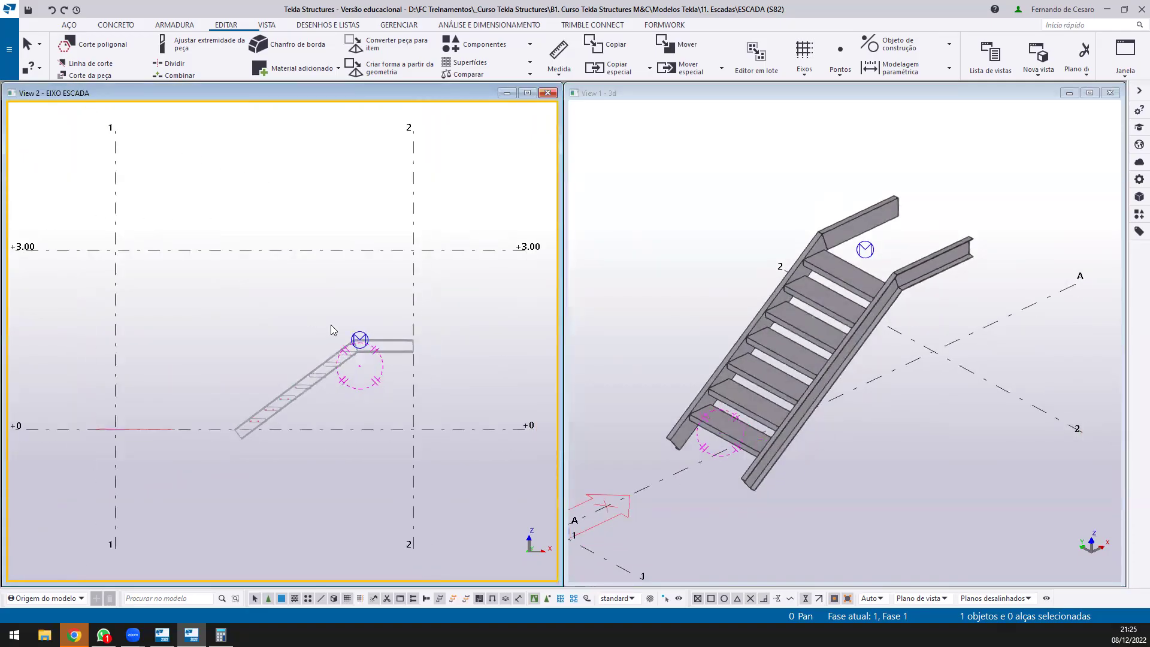
Copy the complete stair flight sideways along grid line 1 to place a second flight beside the first with a narrow gap
left_click(927, 224)
left_click(865, 281)
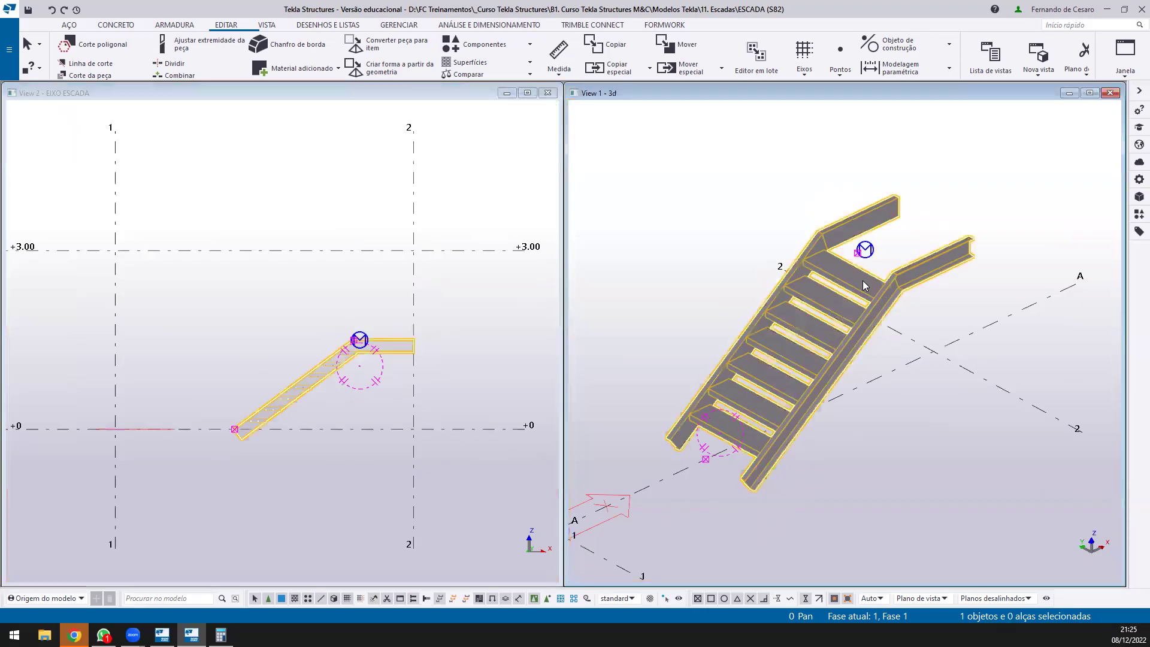
scroll(863, 280, "down", 2)
key("v")
left_click(851, 321)
key("ctrl+c")
middle_click_drag(851, 320, 939, 332, "ctrl")
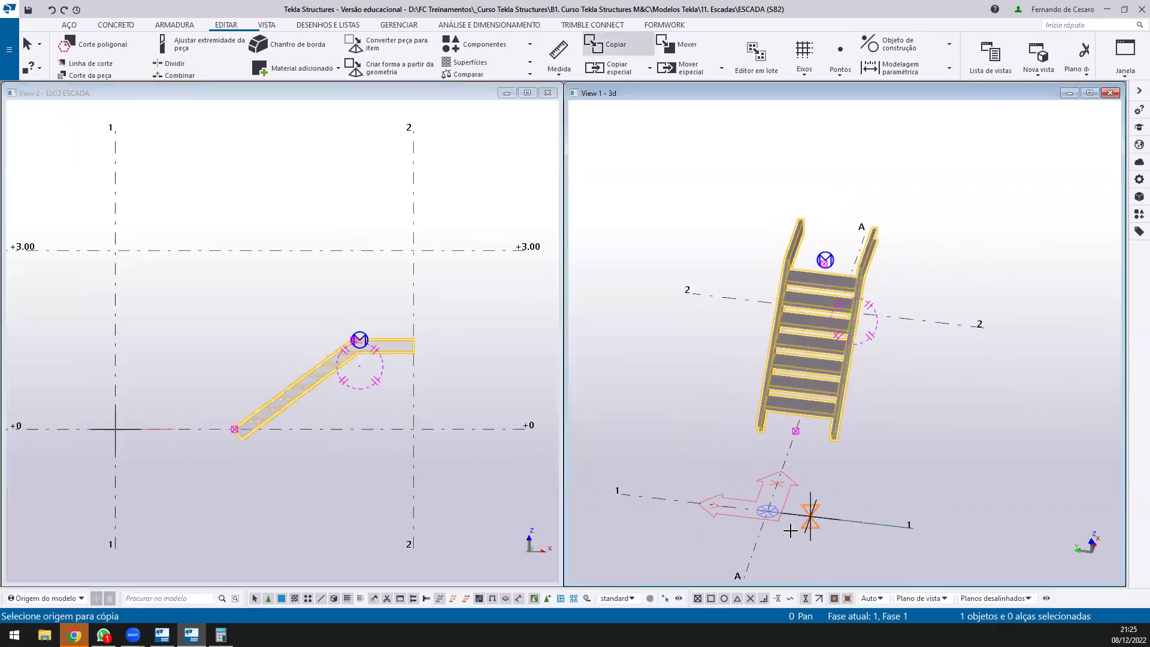
left_click(767, 510)
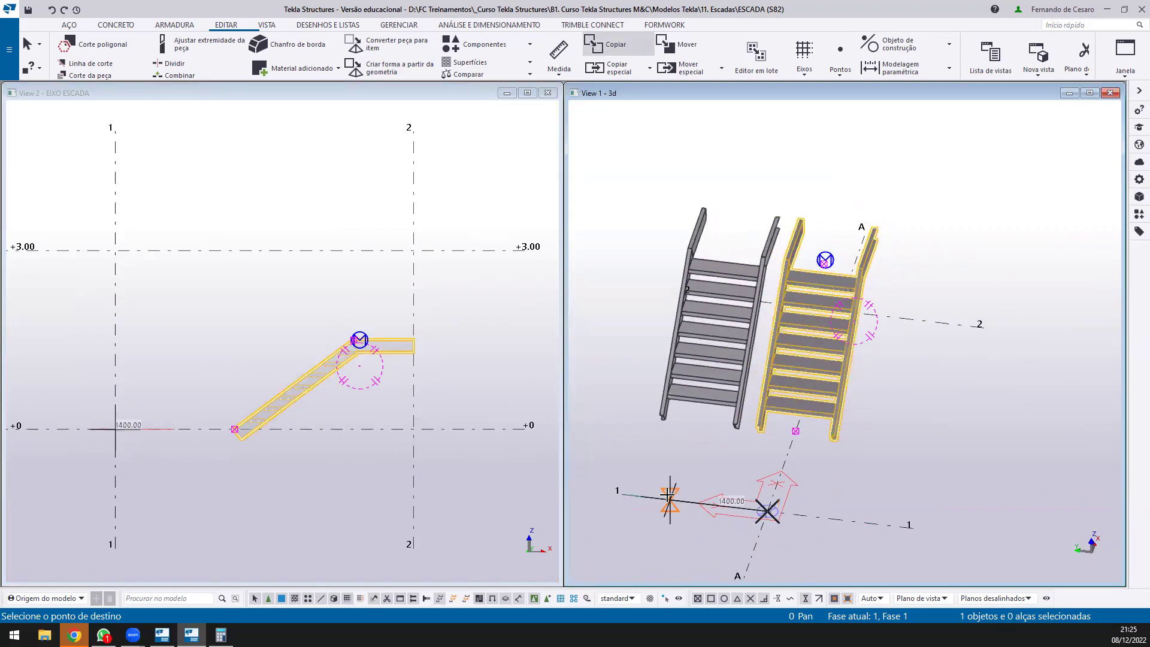
scroll(687, 497, "up", 1)
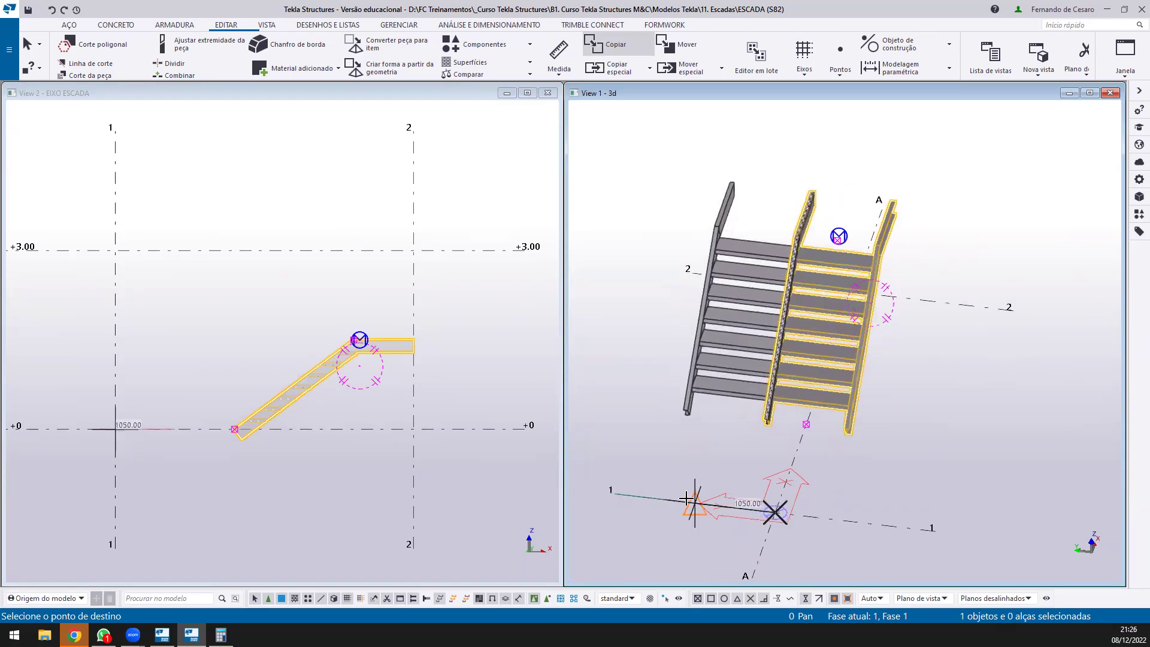
scroll(687, 497, "up", 1)
left_click(683, 503)
left_click(994, 363)
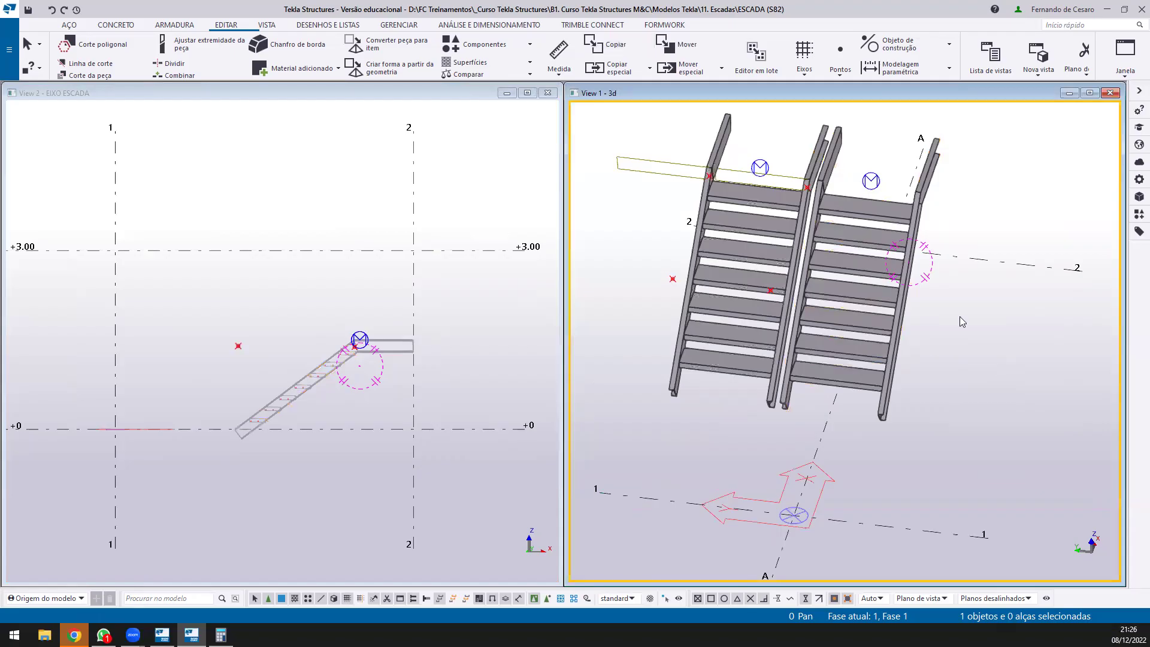
Move the copied flight's foot point up by 3000 mm in Z, so the copy climbs from the landing level to +3.00
scroll(793, 168, "up", 3)
middle_click_drag(793, 242, 771, 238, "ctrl")
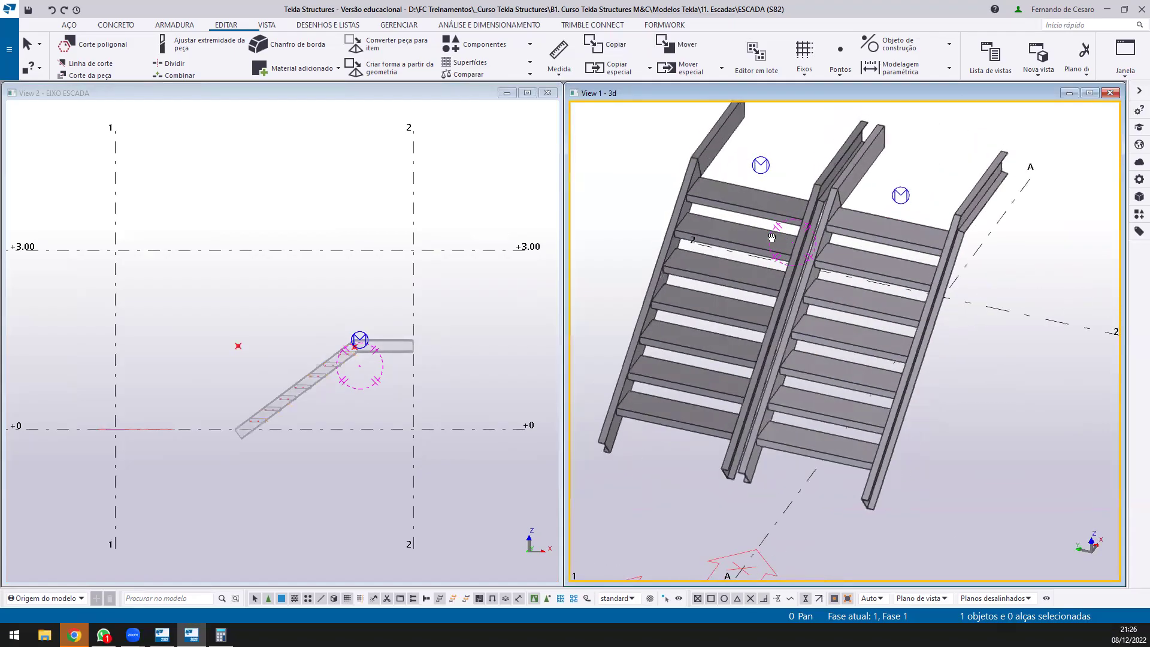
left_click(746, 237)
middle_click_drag(654, 459, 735, 459)
left_click(701, 390)
key("l")
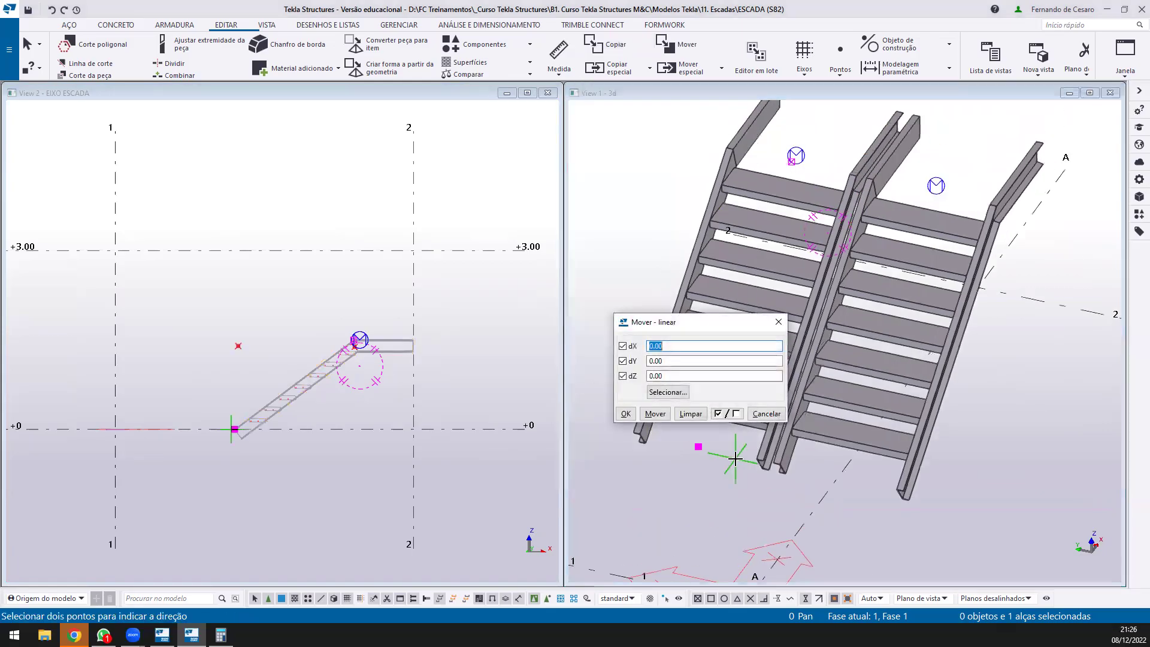
left_click_drag(704, 324, 929, 287)
left_click_drag(916, 340, 850, 344)
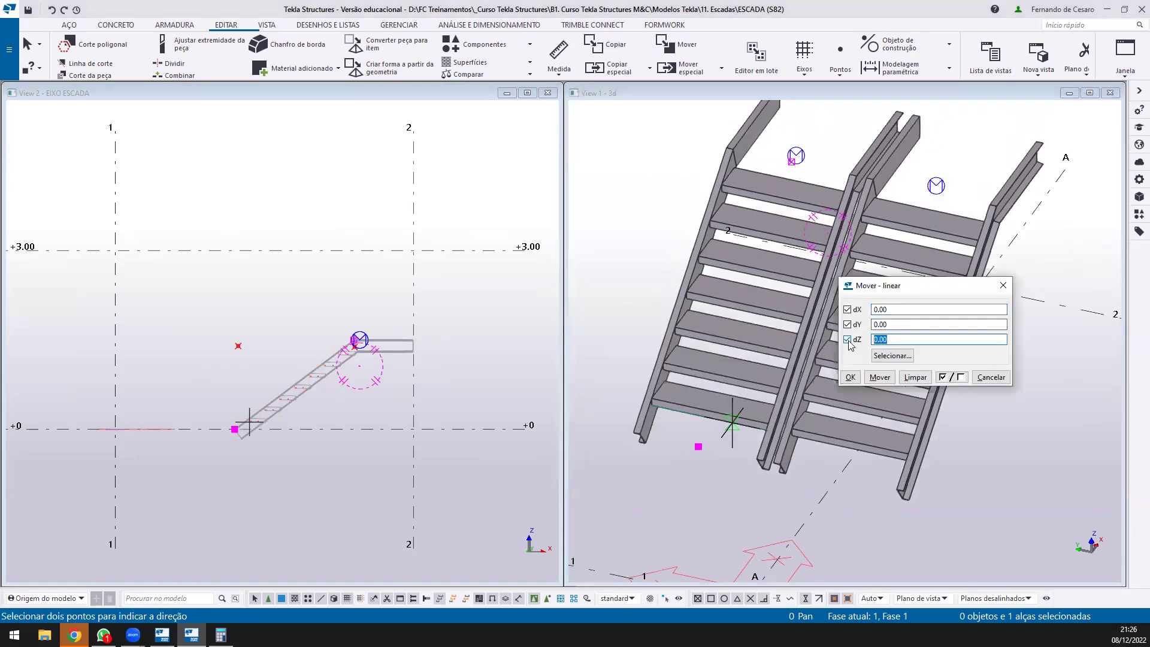
left_click(879, 377)
left_click(994, 378)
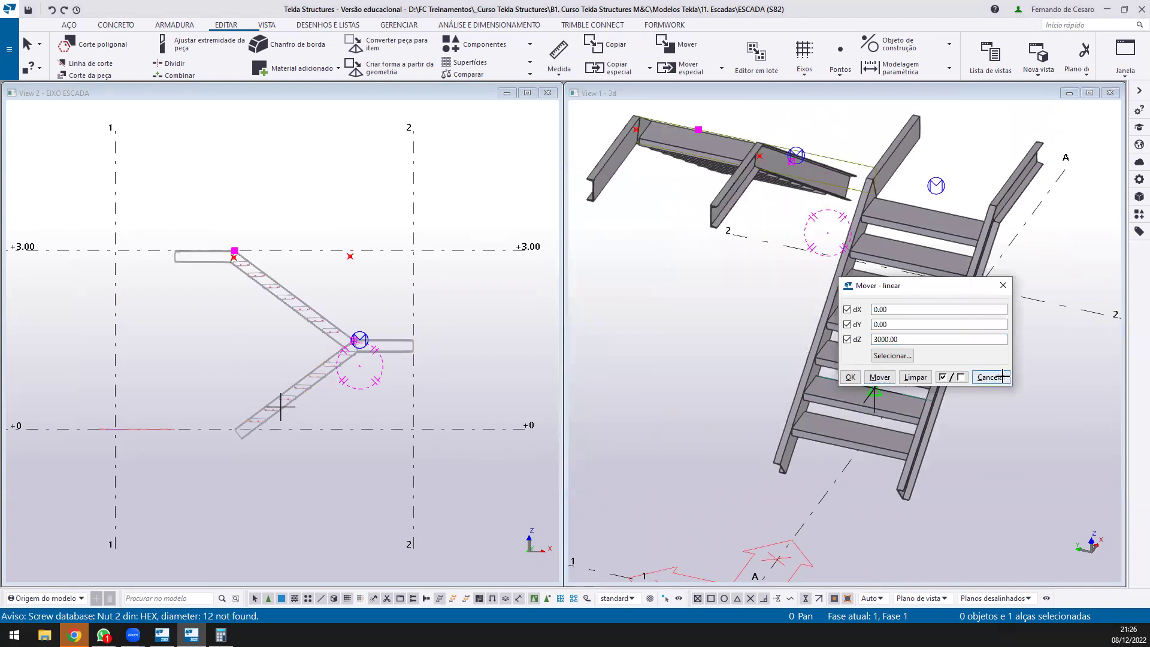
Inspect how the reversed upper flight meets the lower flight at the intermediate landing, in the 3D and EIXO ESCADA views
scroll(998, 393, "down", 3)
left_click(835, 237)
scroll(832, 242, "up", 3)
middle_click_drag(829, 248, 587, 250, "ctrl")
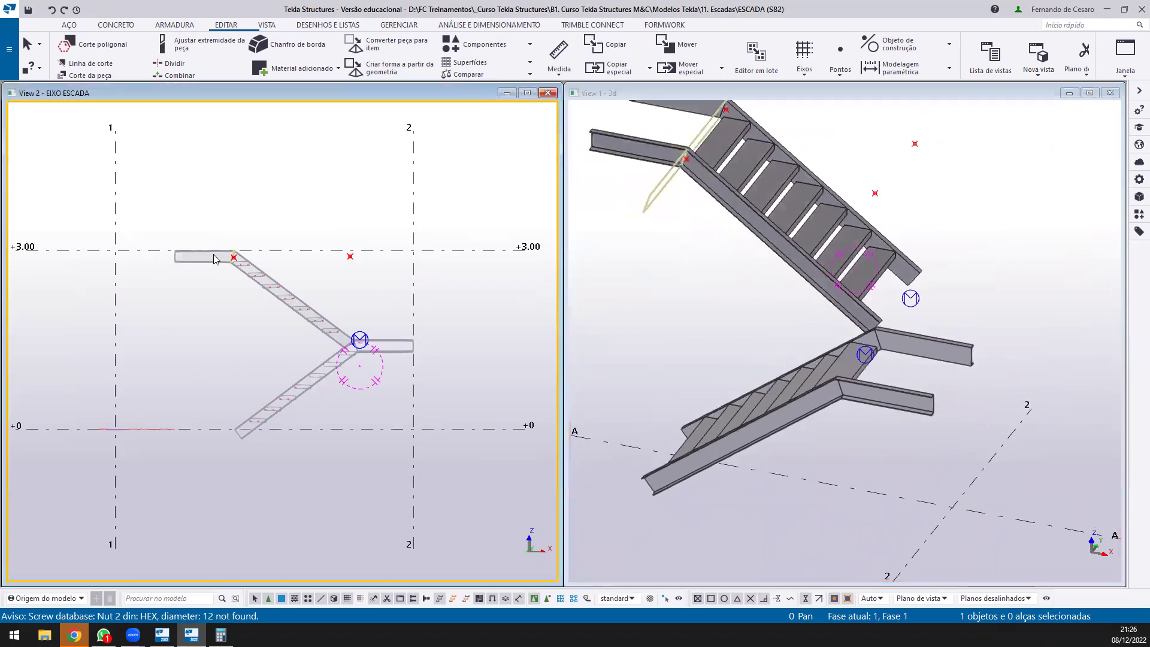
scroll(213, 257, "up", 5)
scroll(241, 259, "down", 3)
middle_click_drag(355, 360, 287, 313)
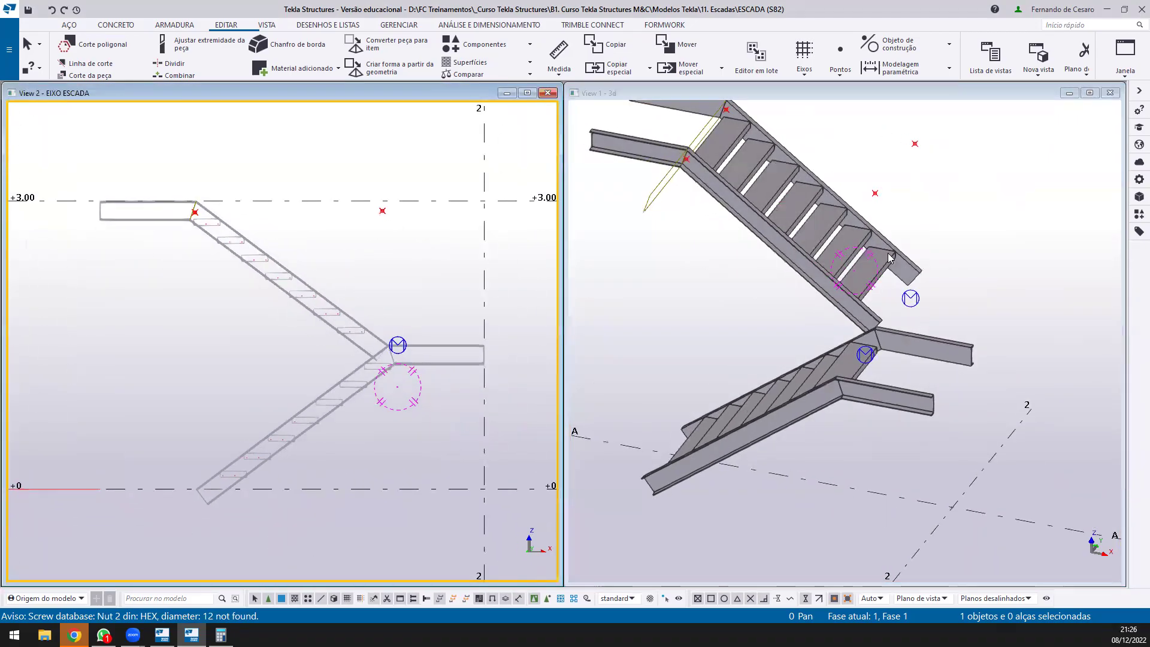
Extend the upper flight's stringers horizontally at their lower end in the Escada (S82) settings, matching the lower flight's landing
scroll(889, 259, "up", 3)
left_click(843, 333)
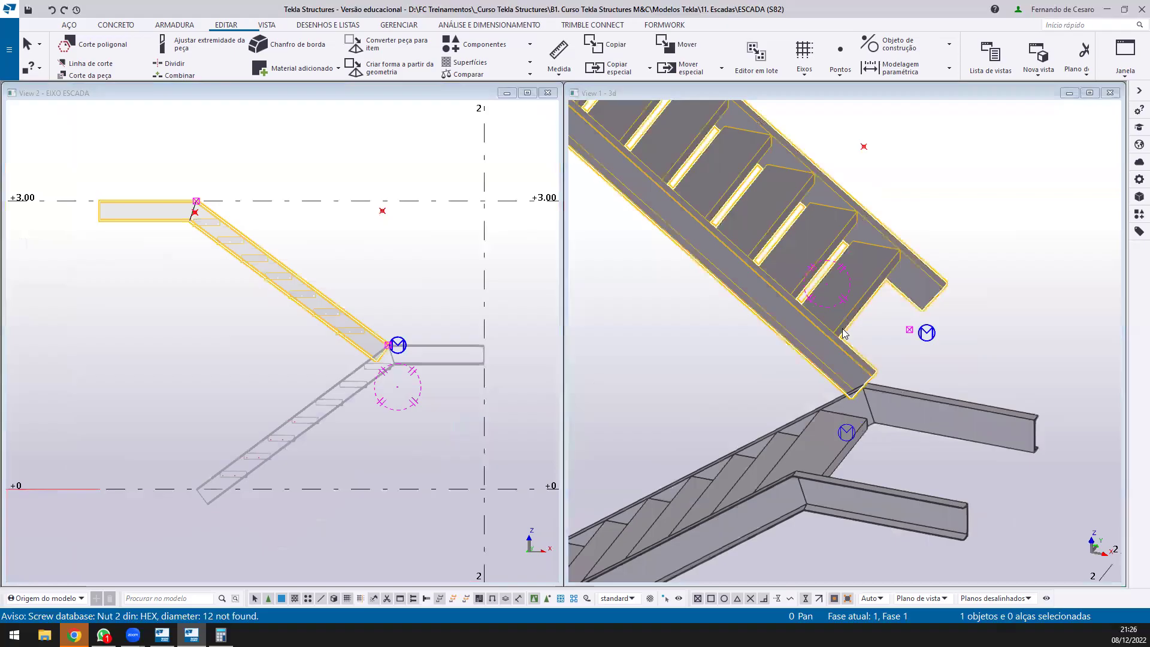
double_click(843, 333)
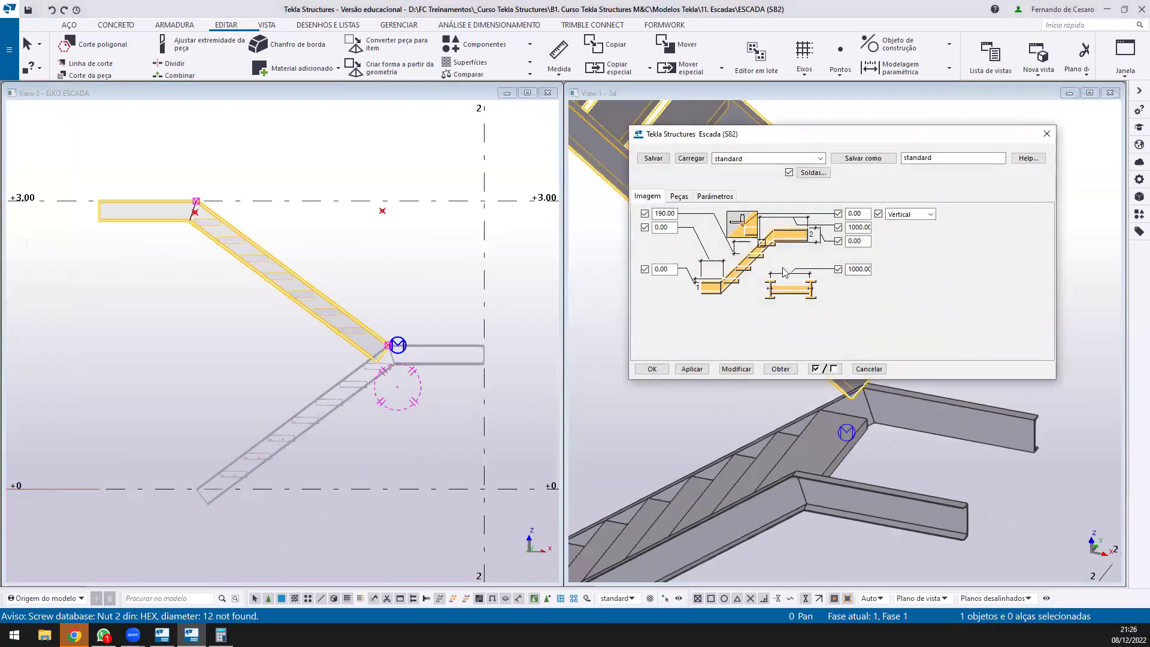
left_click(733, 368)
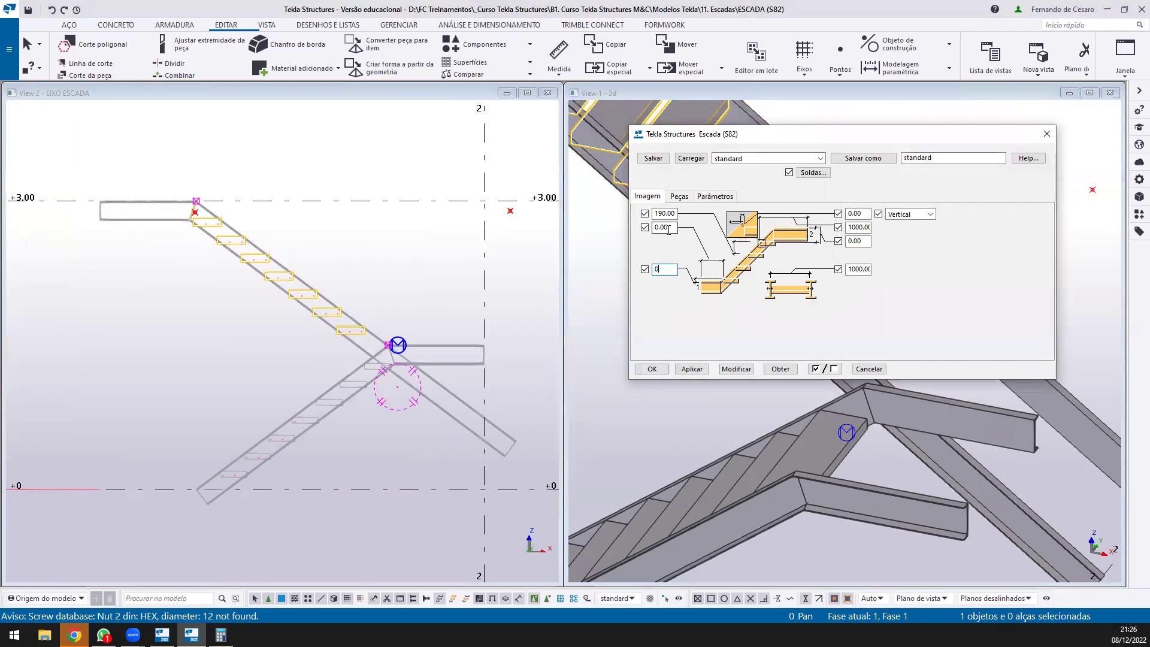
left_click(734, 369)
left_click(651, 369)
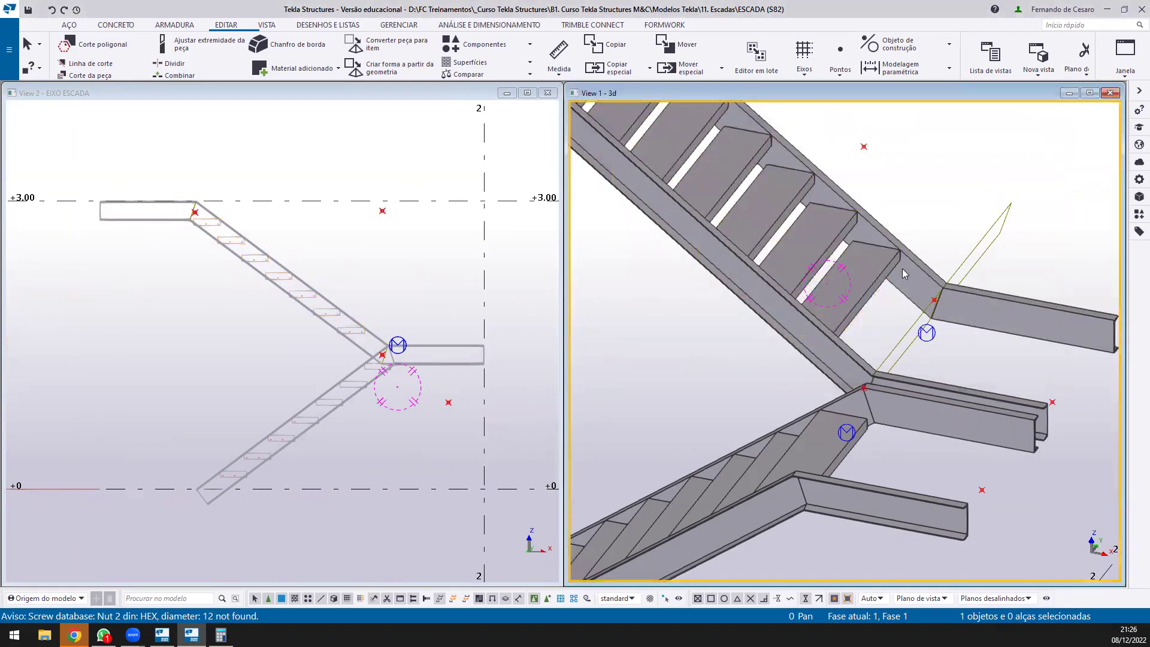
Examine both flights and their landing stringers against the grid lines and levels from several angles in both views
scroll(1055, 176, "down", 3)
left_click(765, 198)
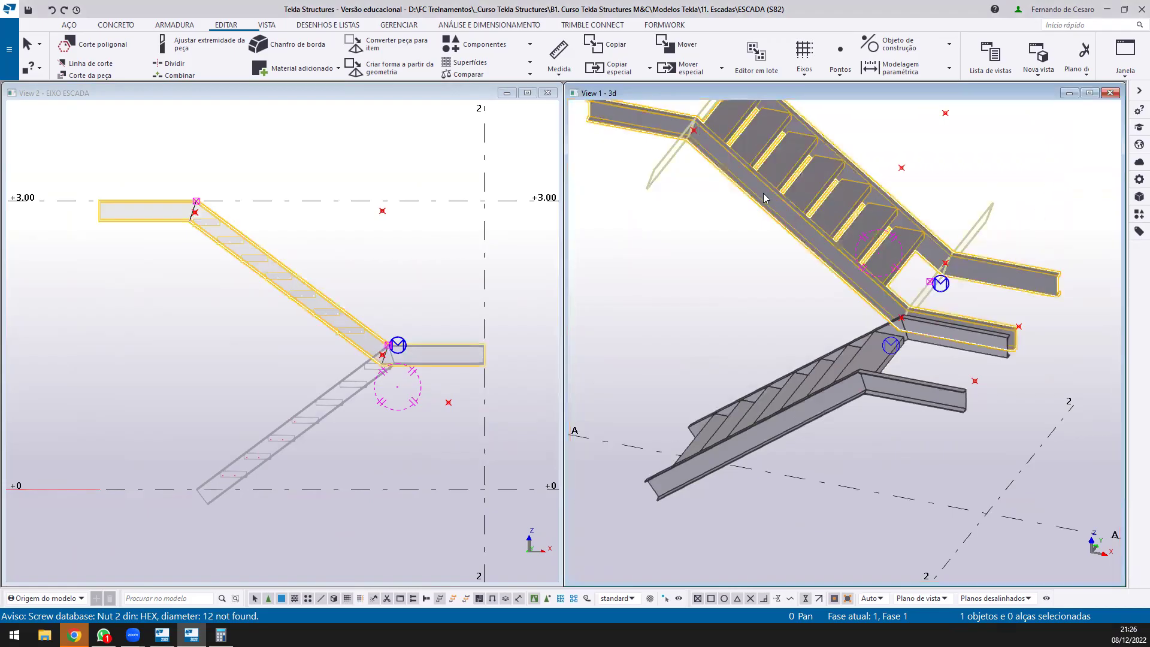
left_click(778, 402)
left_click(1061, 236)
scroll(837, 258, "down", 2)
middle_click_drag(801, 333, 671, 315, "ctrl")
left_click(412, 259)
middle_click_drag(309, 289, 382, 303, "ctrl")
scroll(374, 252, "down", 1)
left_click(872, 189)
scroll(872, 193, "down", 1)
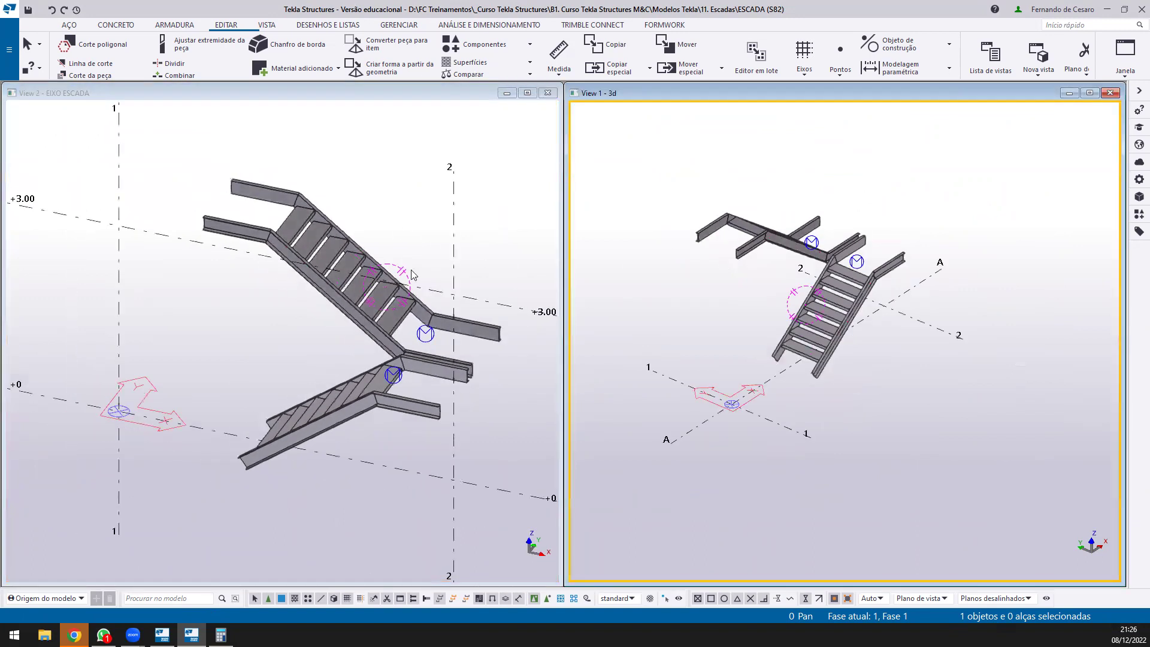
left_click(399, 188)
scroll(398, 189, "down", 3)
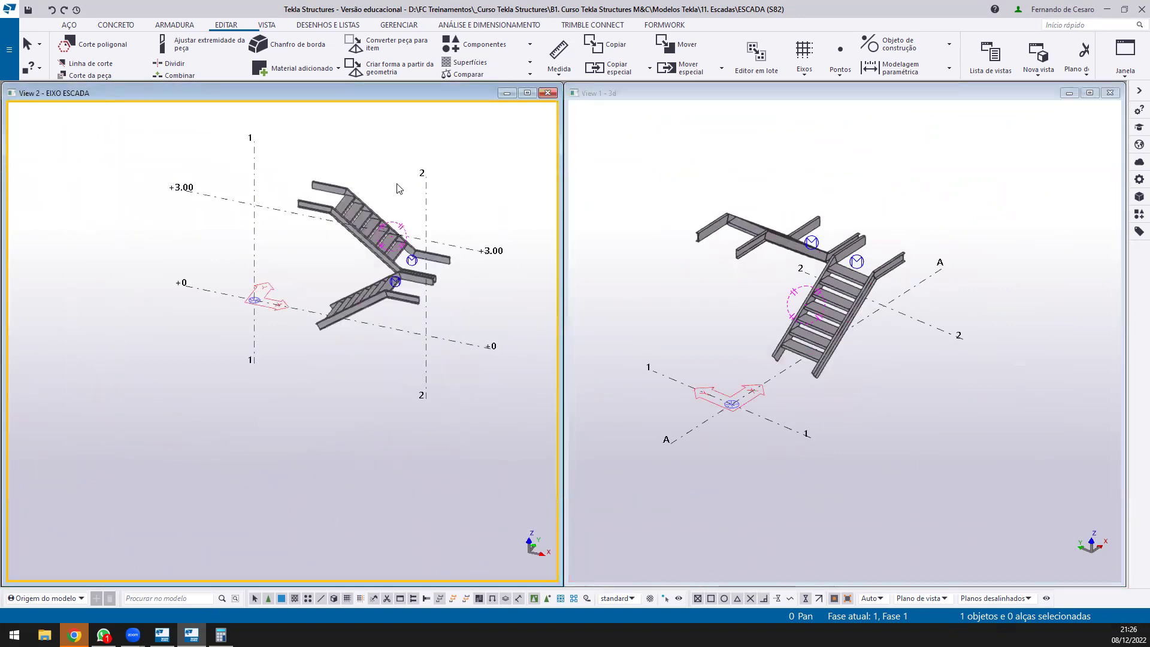
middle_click_drag(399, 189, 391, 234)
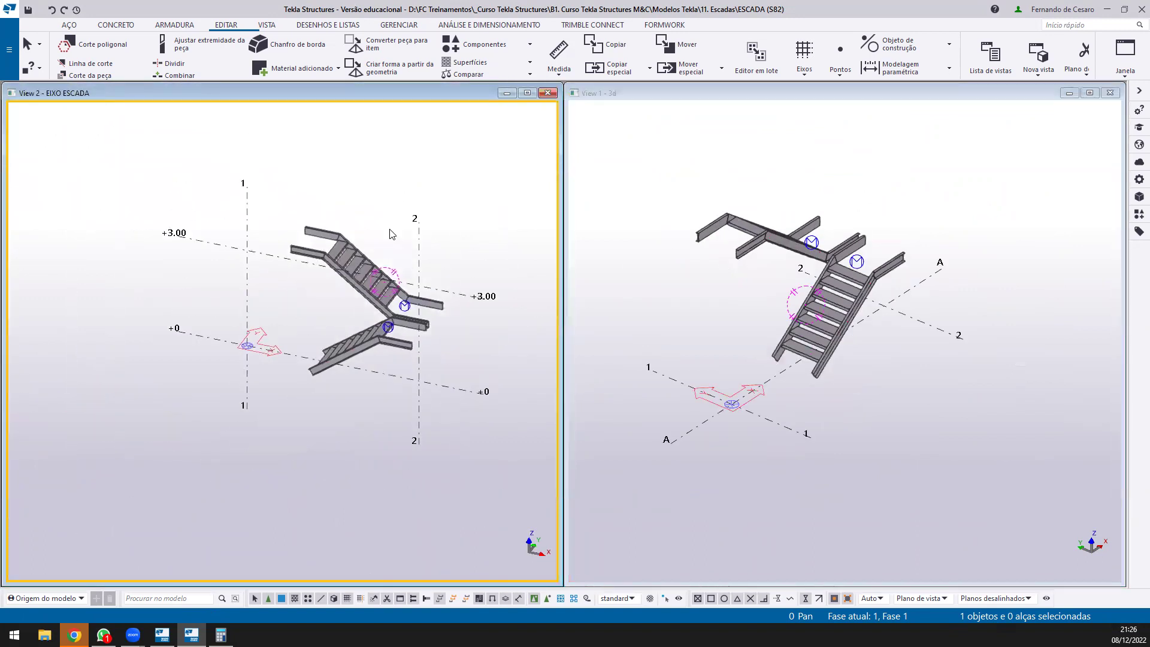
Select both stair flights together to review the two components as one staircase in the 3D view
left_click(979, 206)
scroll(863, 232, "up", 3)
left_click(828, 325)
left_click(721, 239, "ctrl")
scroll(793, 327, "down", 2)
middle_click_drag(793, 327, 795, 351)
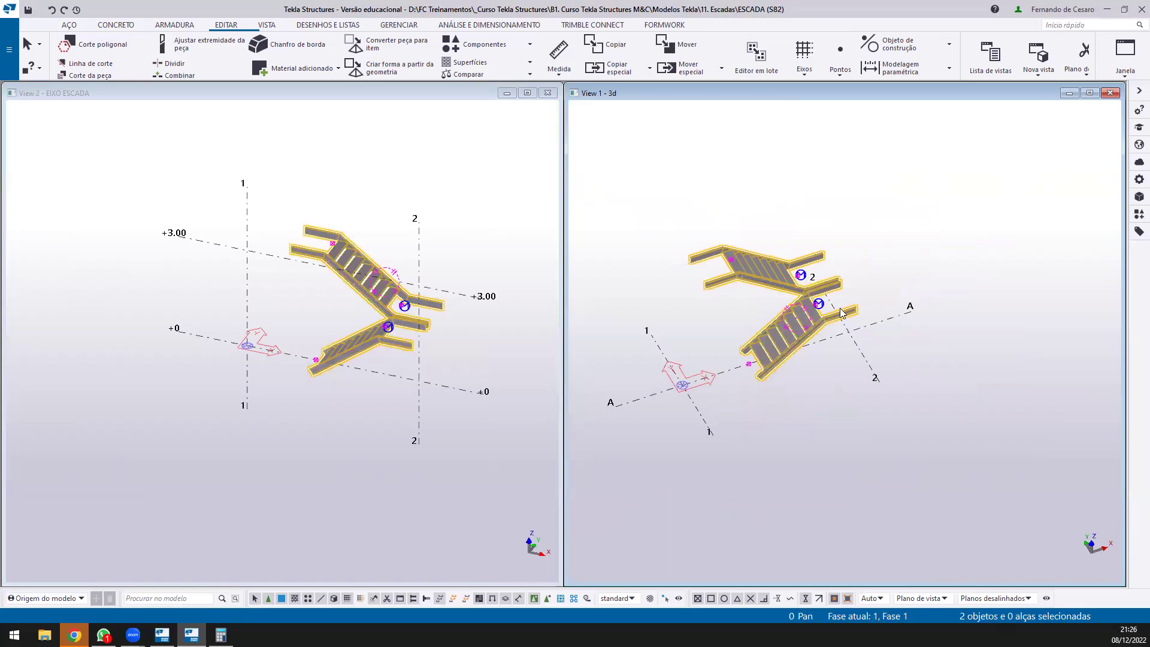
Clear the selection of the two flights and save the staircase model
scroll(839, 313, "up", 1)
left_click(896, 246)
middle_click_drag(894, 255, 841, 297, "ctrl")
middle_click_drag(439, 259, 199, 188, "ctrl")
left_click(28, 11)
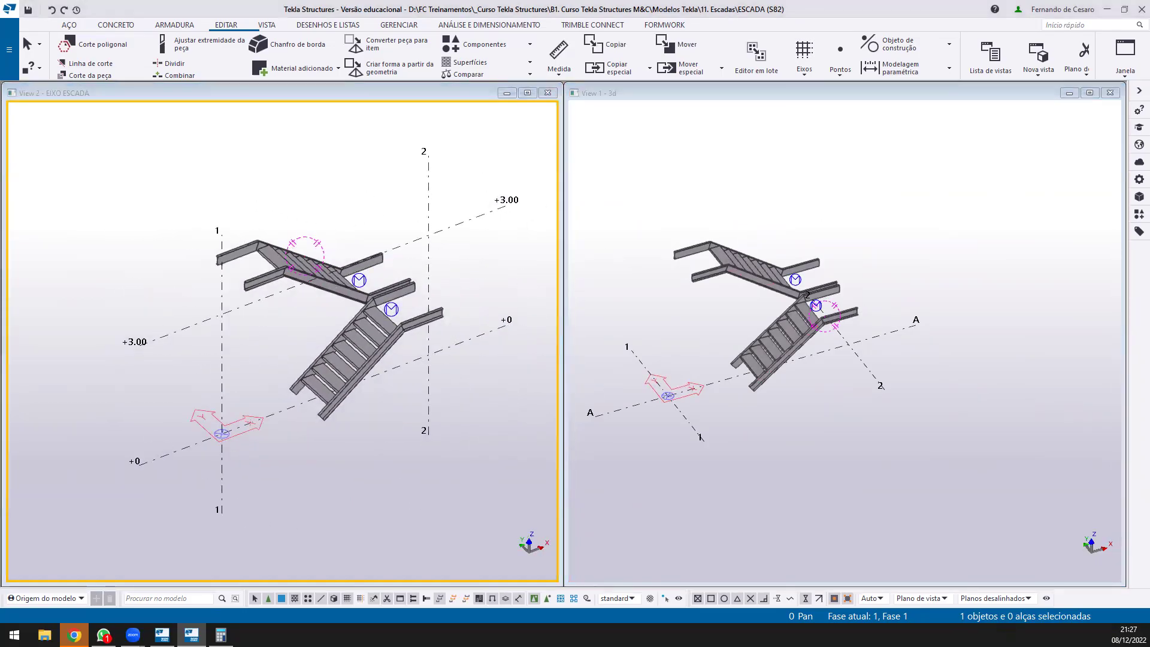